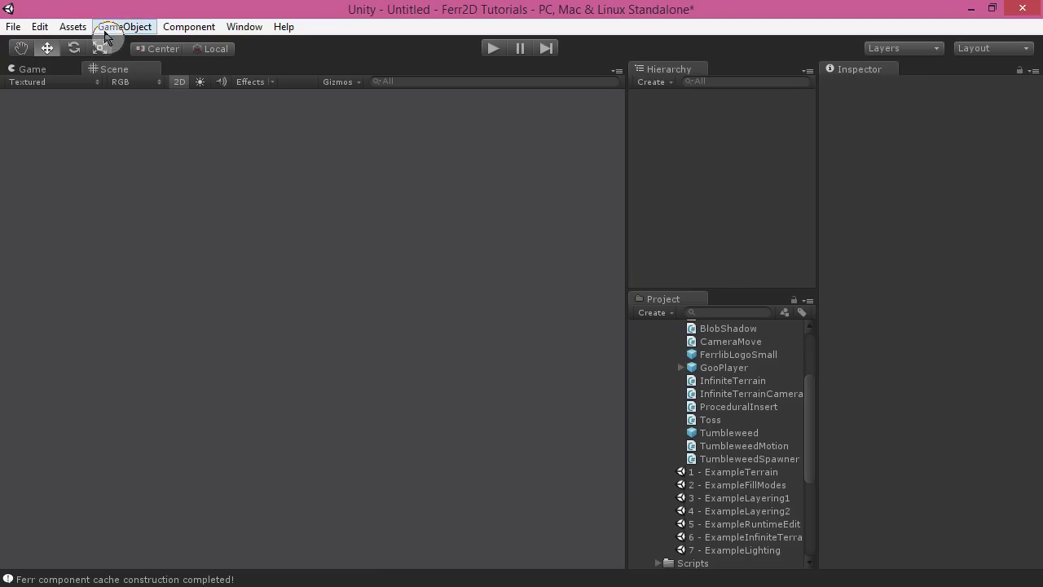
Create a Ferr2D terrain that uses MossyTerrainMaterial.
left_click(116, 27)
mouse_move(95, 87)
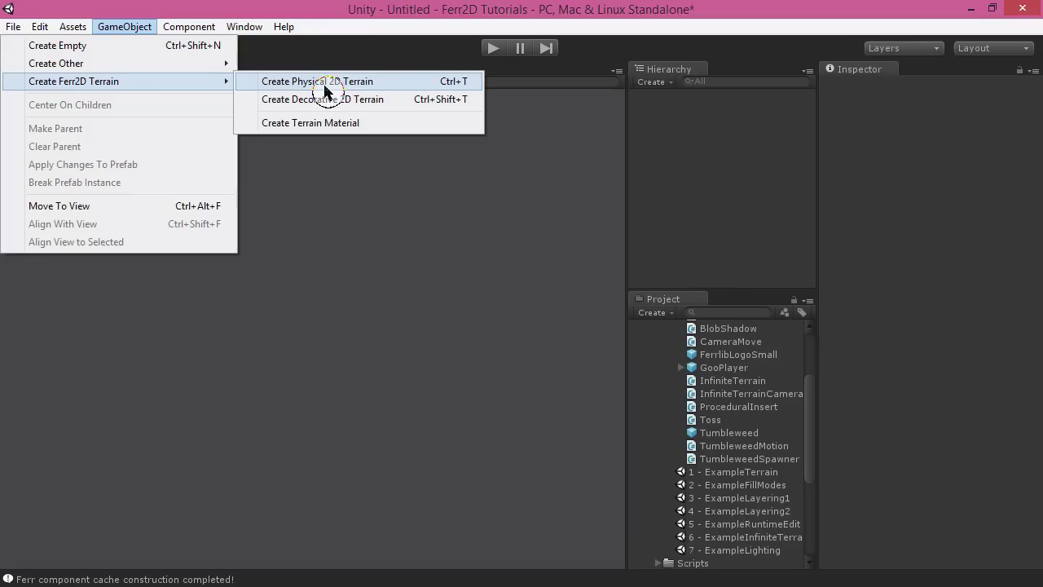
left_click(347, 103)
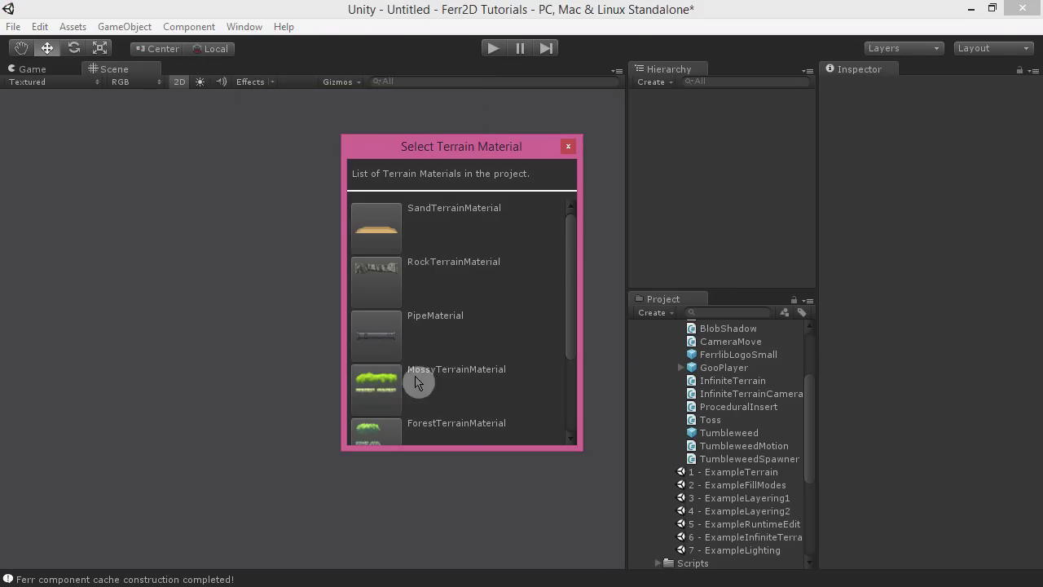
scroll(405, 291, "down", 2)
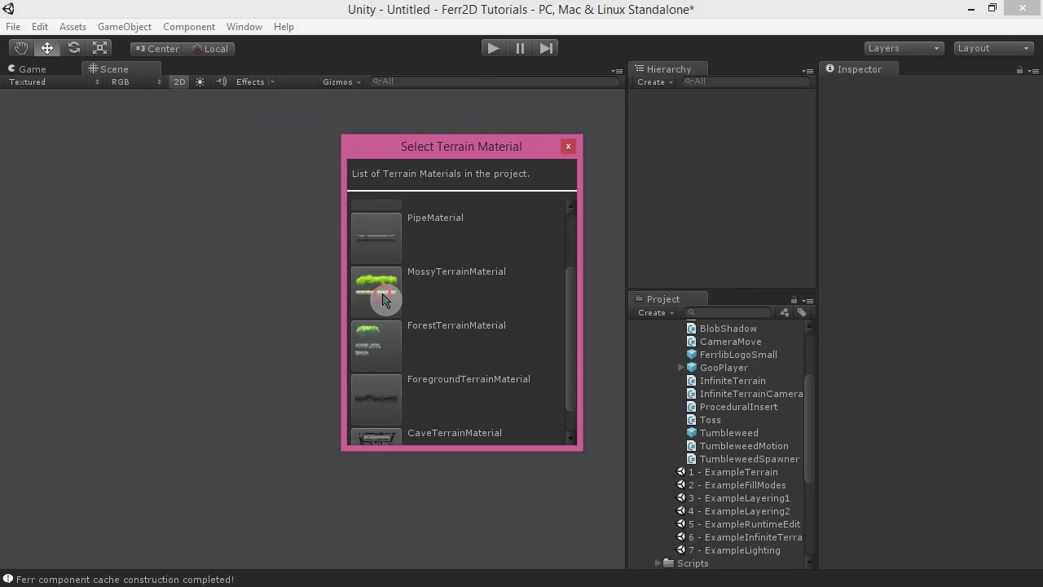
left_click(383, 299)
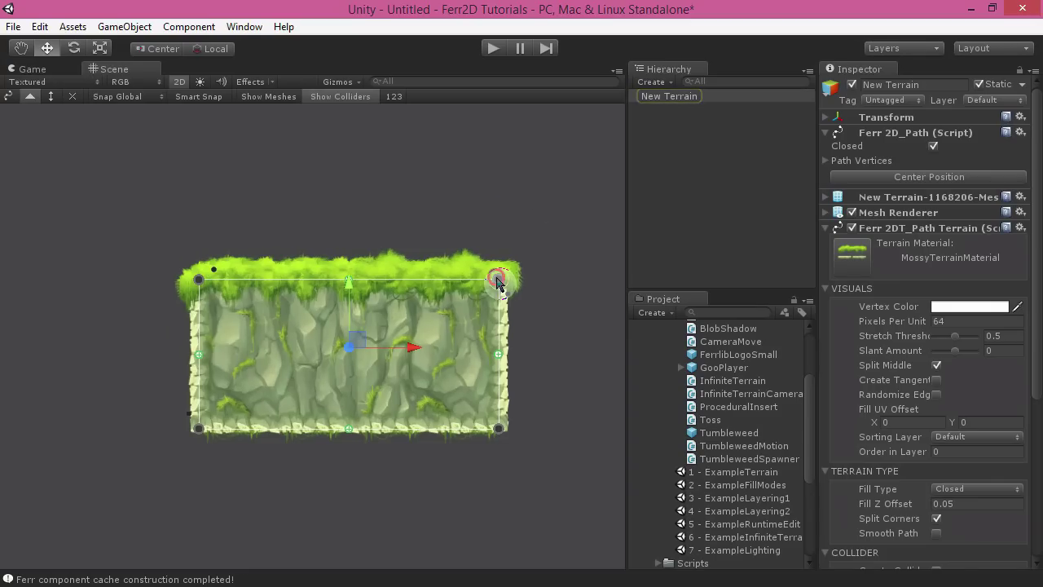
Move the terrain's two right corners outward, and shift both left corners further left together as one selection.
left_click_drag(497, 282, 531, 249)
left_click_drag(499, 427, 542, 469)
left_click_drag(130, 178, 242, 498)
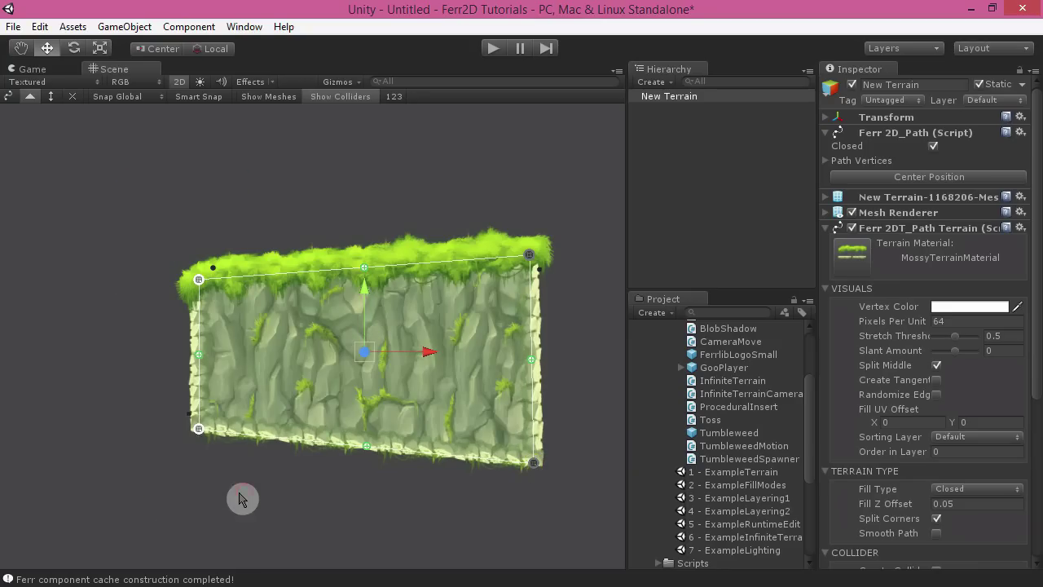
left_click_drag(198, 431, 123, 427)
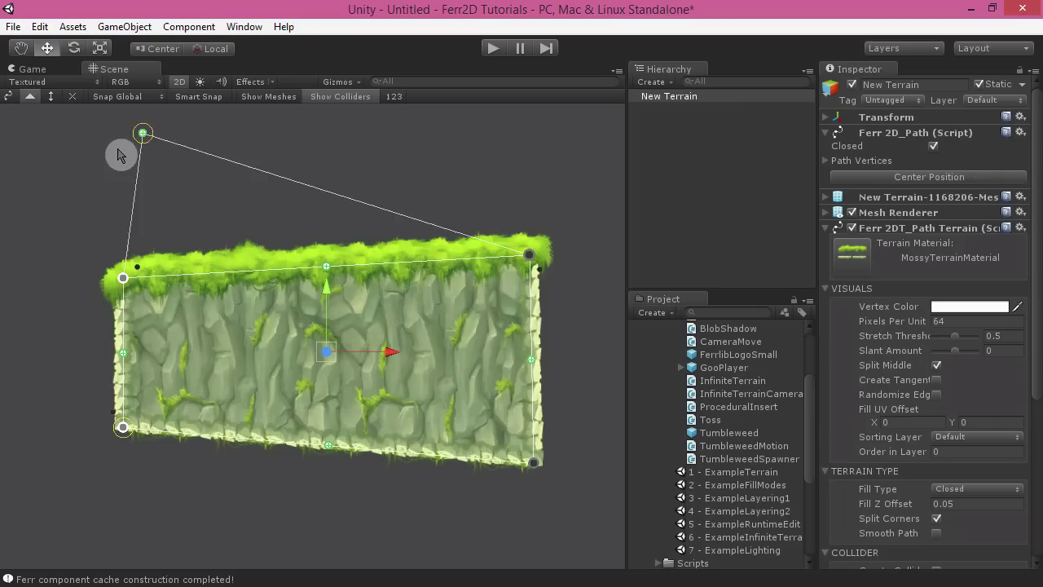
Add three path points around the top edge to form a raised block with a lower ledge, and split the right edge into an inward notch.
left_click(204, 135, "shift")
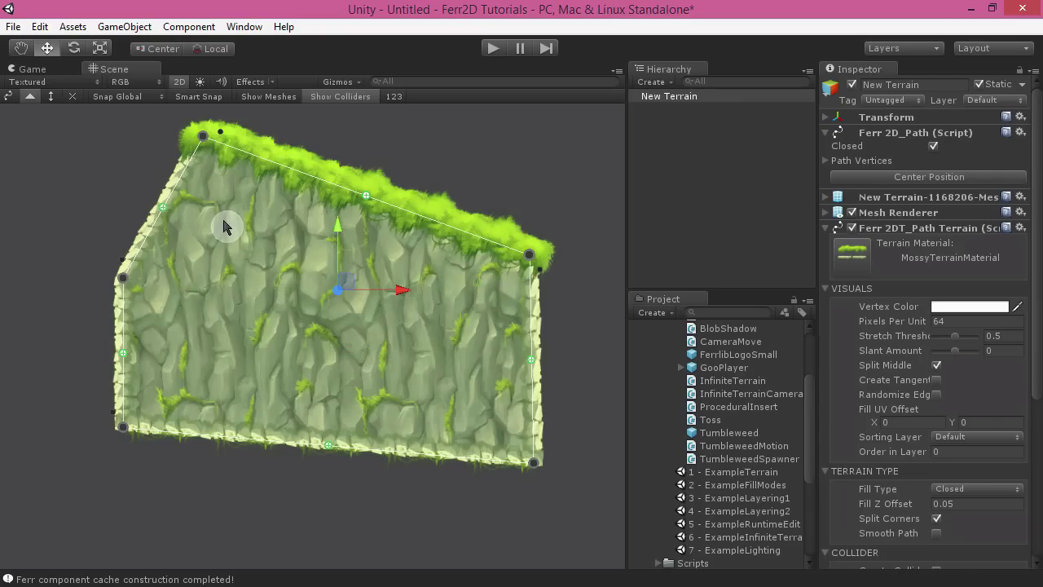
left_click(325, 136, "shift")
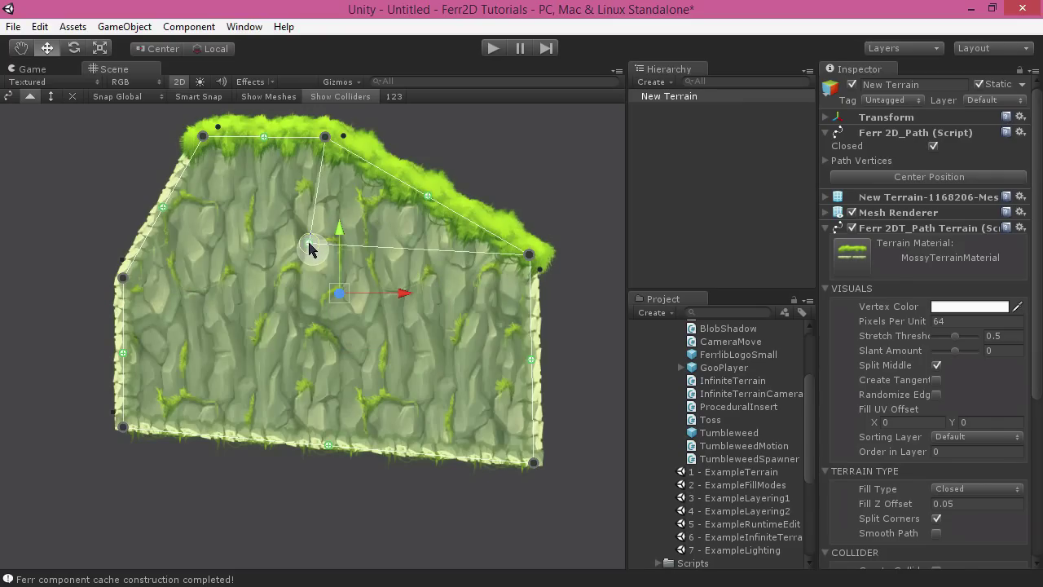
left_click(303, 261, "shift")
middle_click_drag(576, 333, 522, 305)
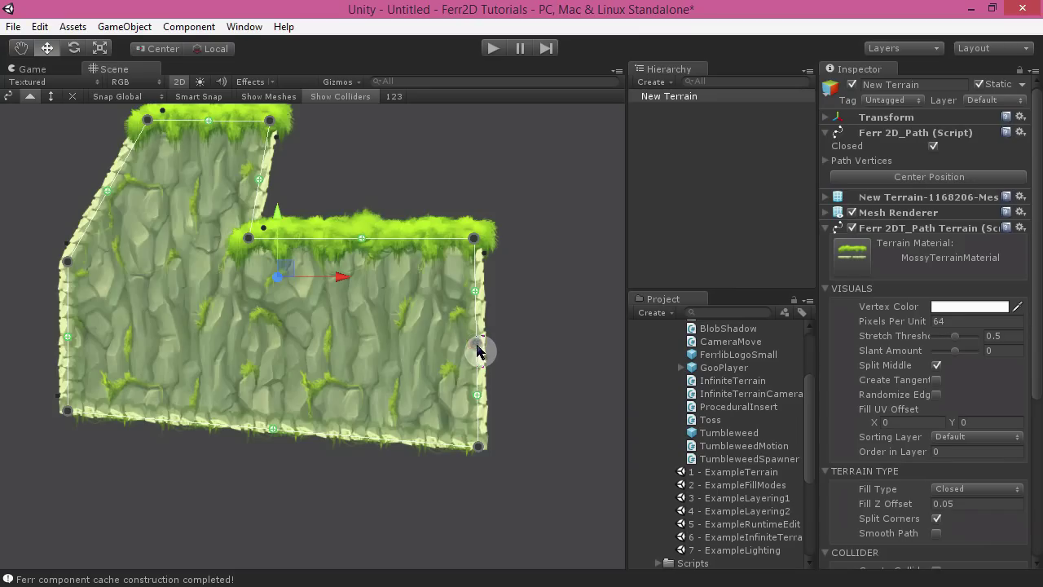
left_click_drag(479, 354, 429, 351)
Move the raised block's top-left corner out above the left side, and nudge the left side's middle vertex slightly inward.
middle_click_drag(199, 336, 211, 410)
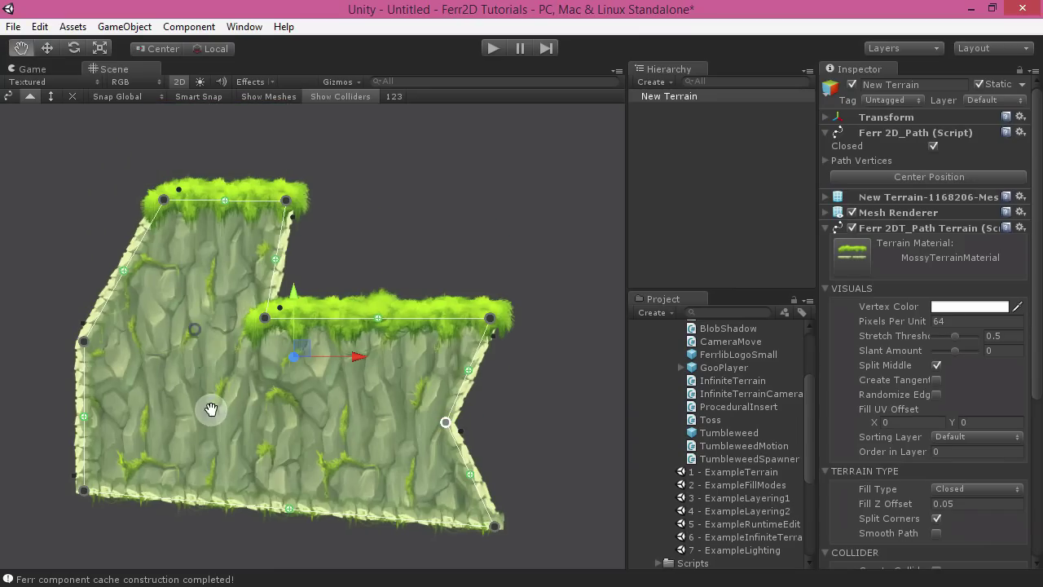
middle_click_drag(500, 217, 379, 208)
middle_click_drag(257, 187, 455, 172)
left_click_drag(255, 180, 179, 188)
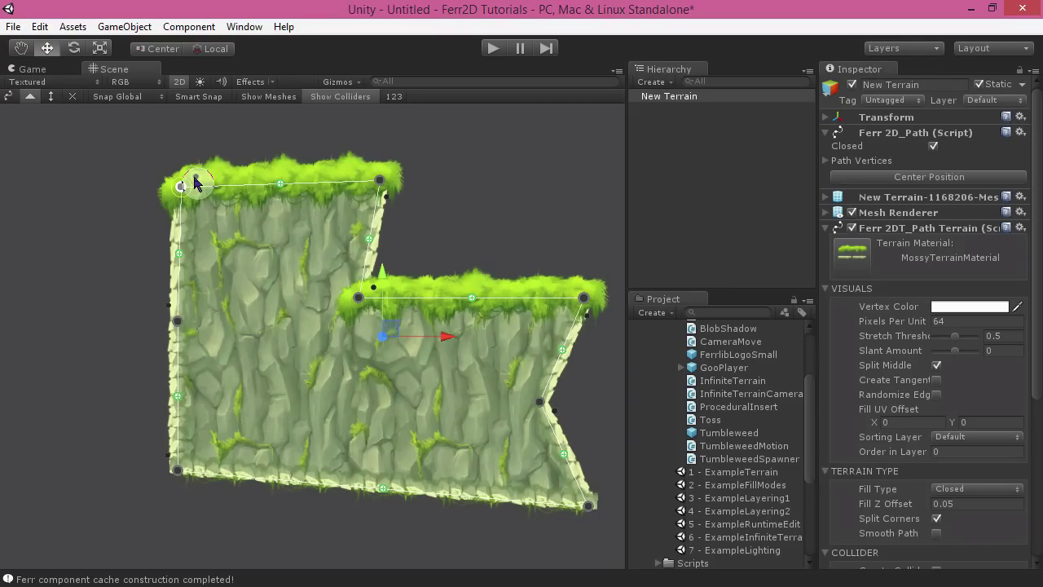
left_click_drag(177, 326, 190, 327)
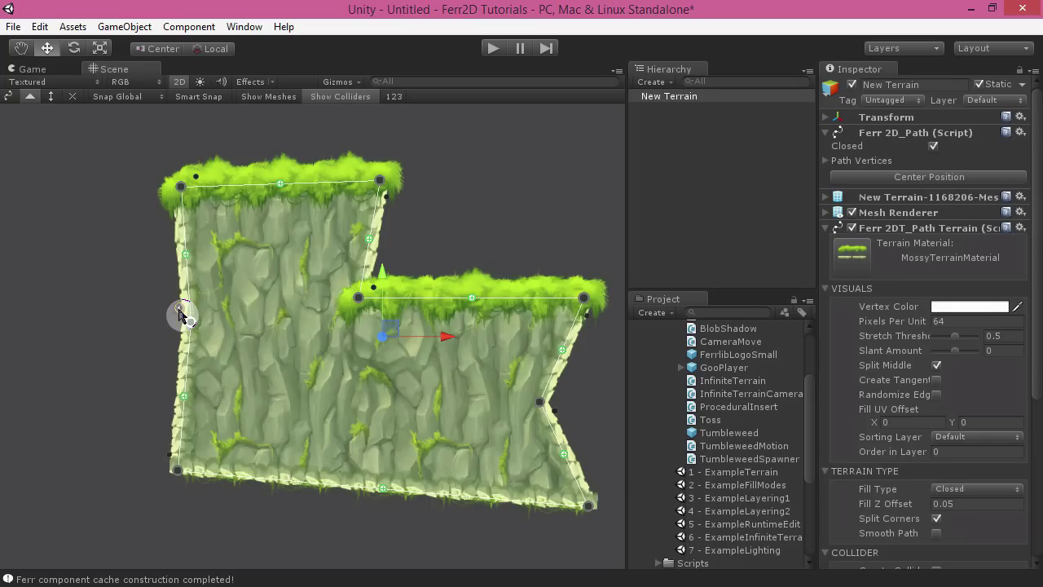
Override both left side edges to use the grassy top edge, pulling the middle vertex and bottom-left corner outward.
left_click(180, 314)
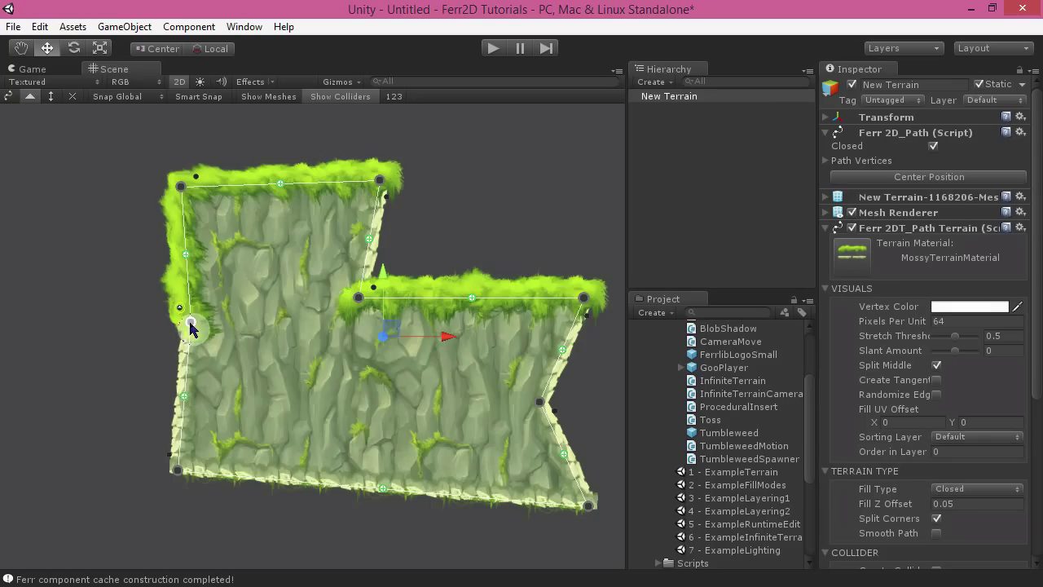
left_click_drag(191, 327, 105, 315)
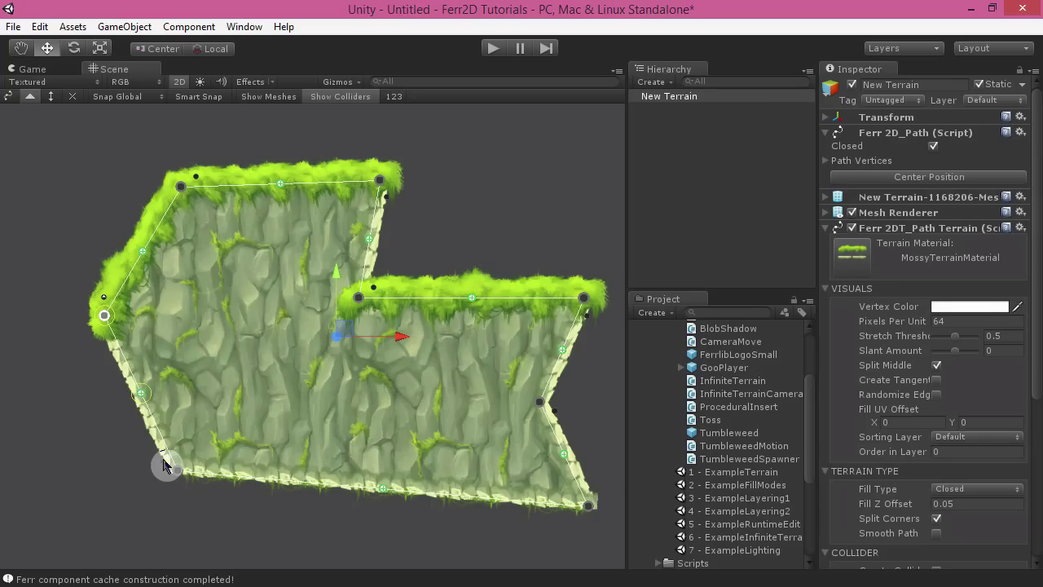
left_click(163, 489)
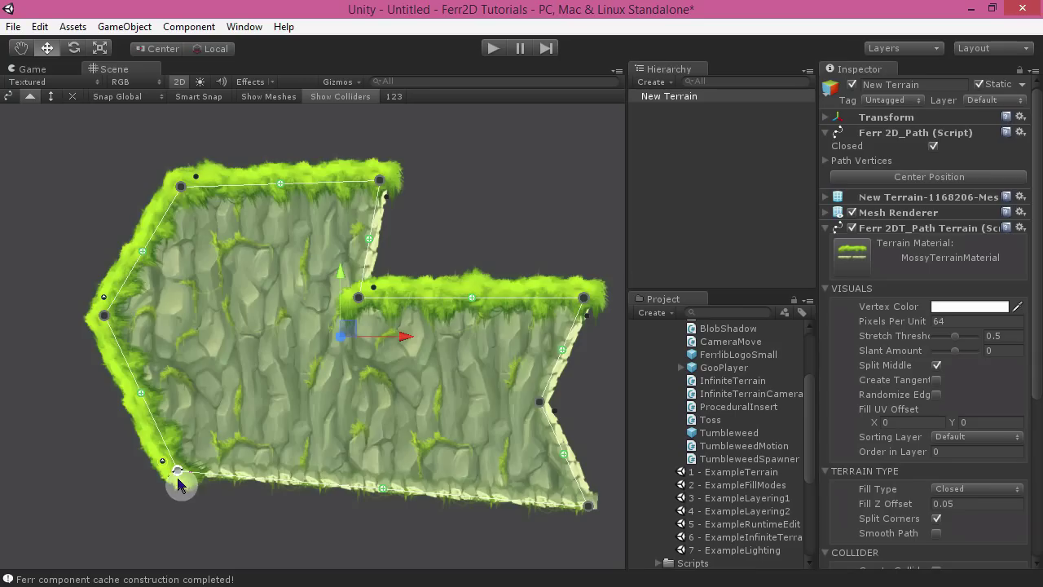
left_click_drag(178, 472, 161, 477)
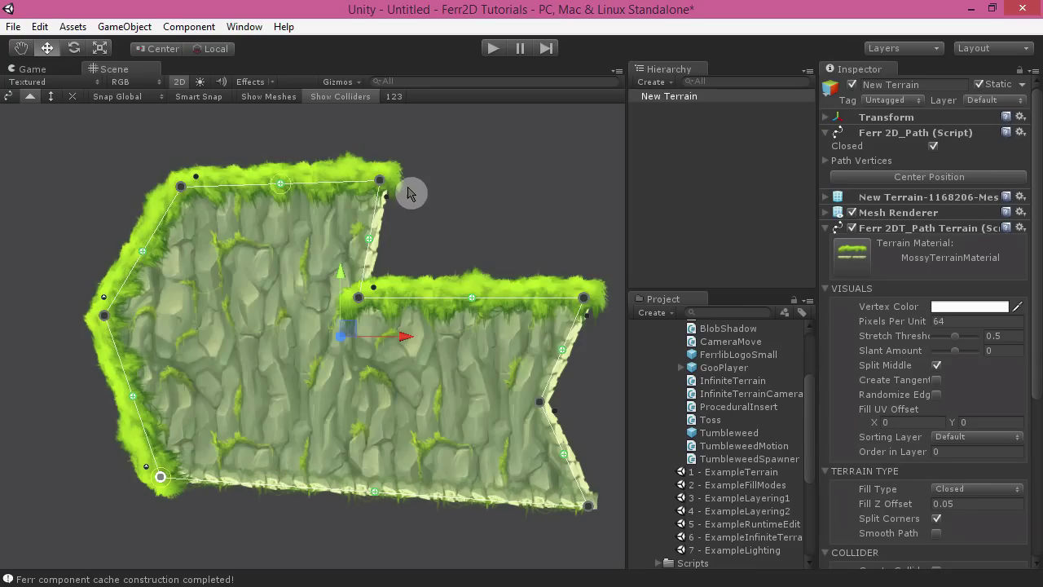
Move the raised block's two top corners and the left side's middle vertex outward to enlarge the outline.
left_click_drag(378, 181, 403, 174)
left_click_drag(181, 190, 203, 151)
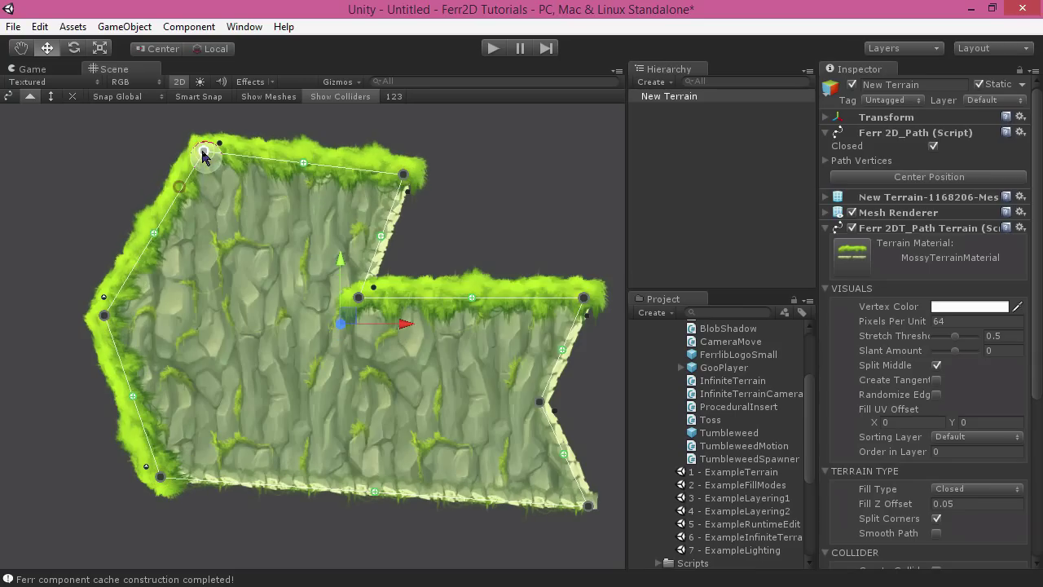
left_click_drag(105, 315, 82, 293)
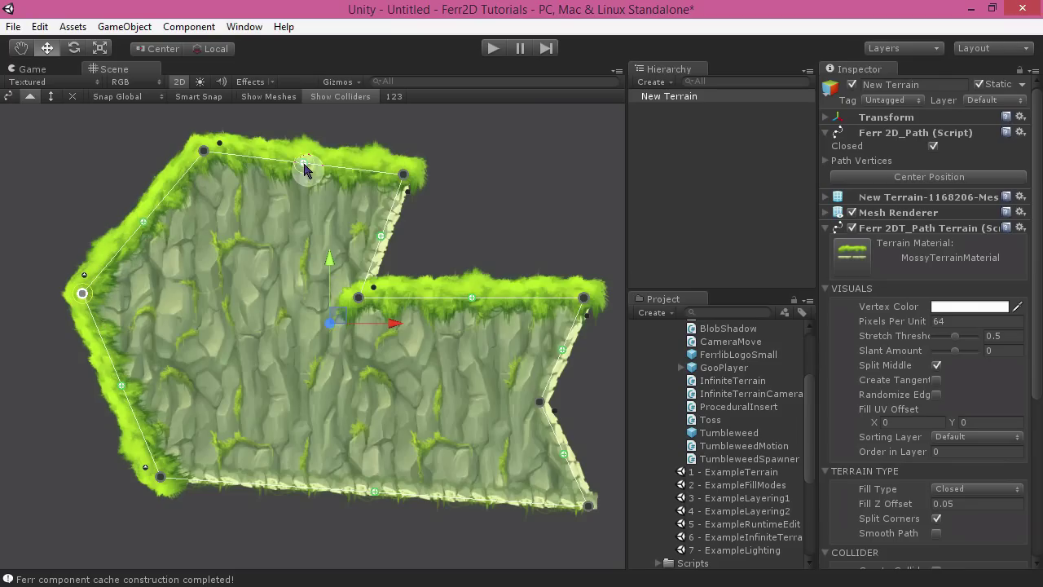
Round the outline by adding outward points on the top, upper-left and lower-left edges, overriding the new lower-left segment to the grassy edge.
left_click_drag(304, 167, 309, 141)
left_click_drag(143, 222, 127, 210)
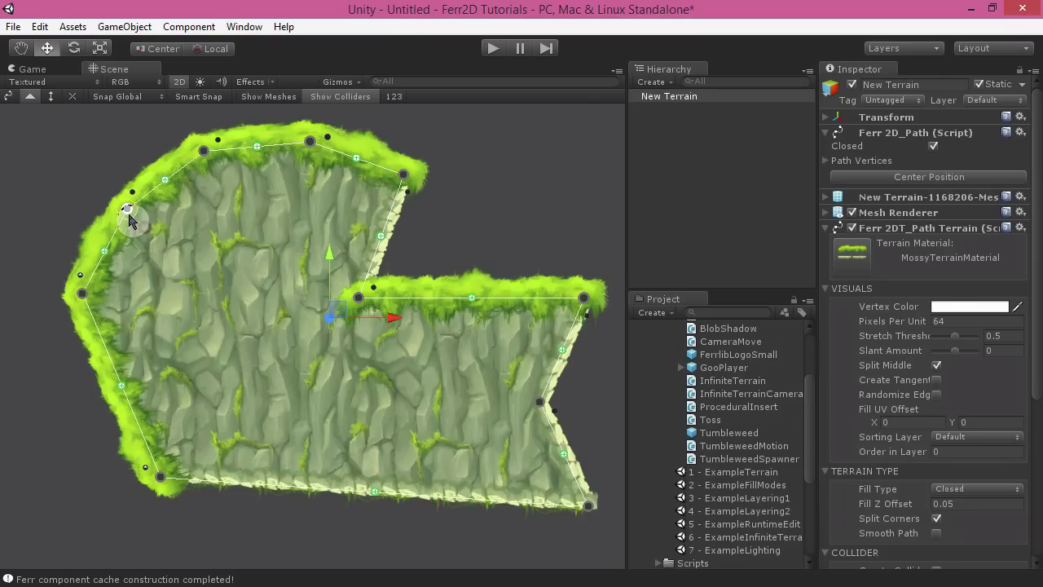
left_click_drag(115, 394, 101, 393)
left_click(89, 385)
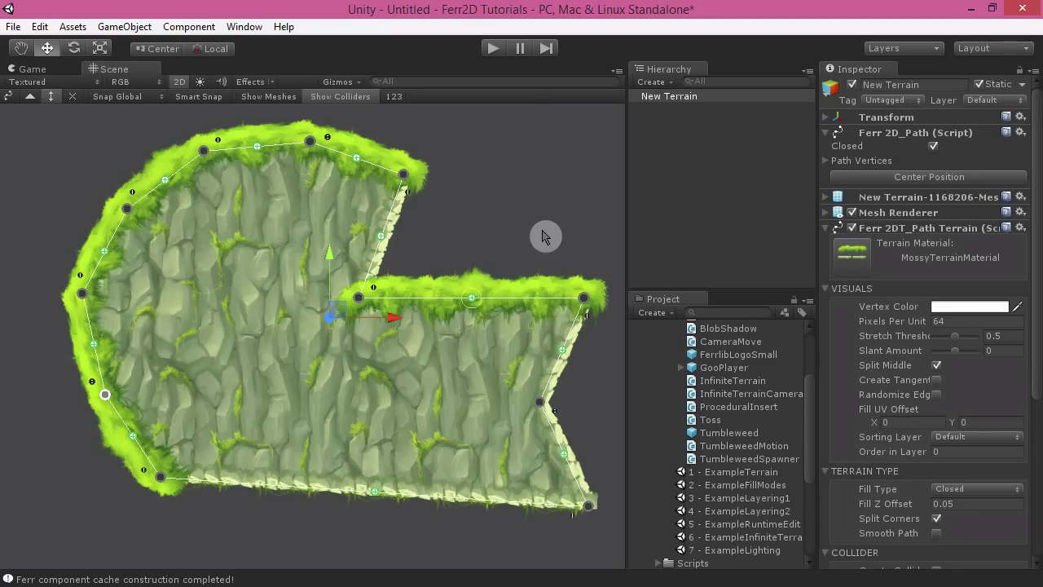
Adjust the grassy edge's thickness at the terrain's left-side vertices using the path scale handles.
mouse_move(520, 203)
middle_mouse_down()
mouse_move(464, 149)
mouse_move(494, 209)
mouse_move(509, 200)
middle_mouse_up()
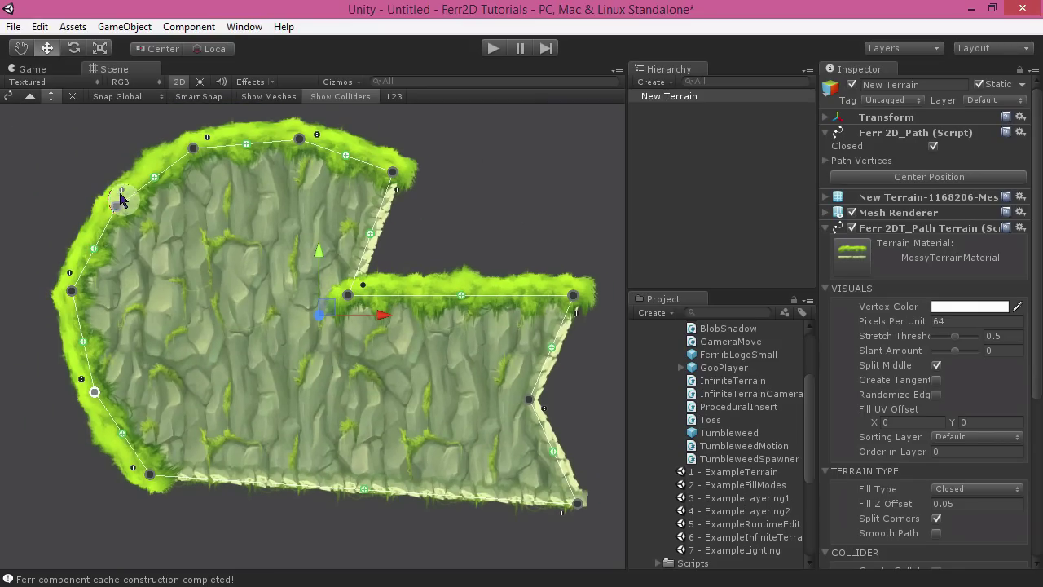
left_click_drag(123, 188, 119, 212)
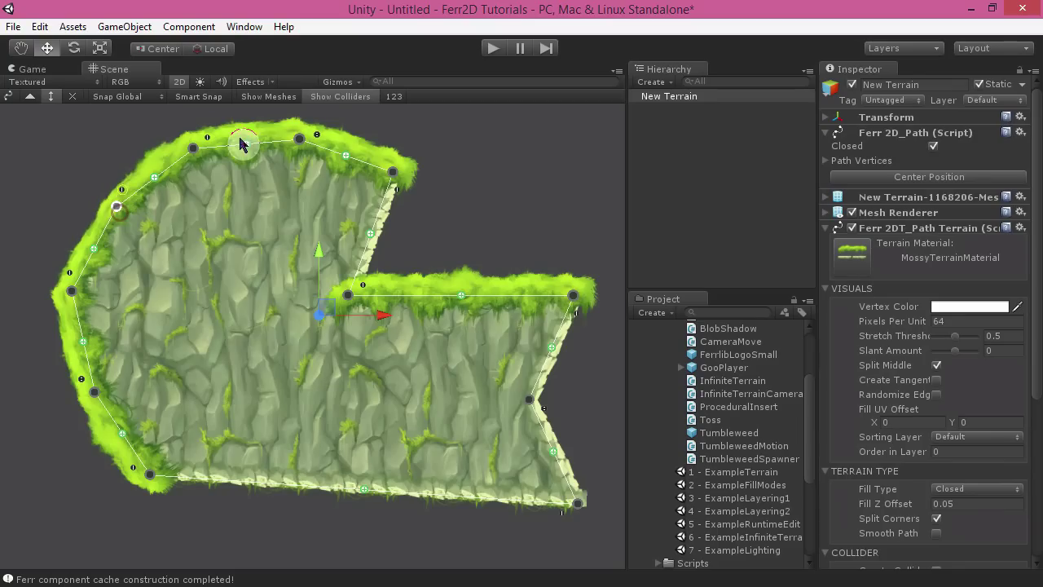
left_click(204, 144)
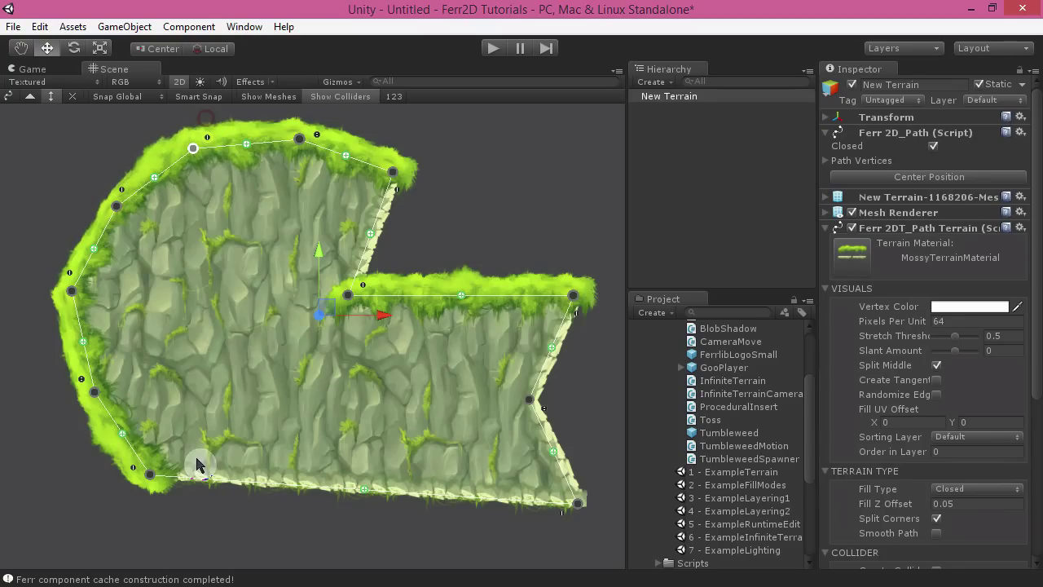
left_click_drag(80, 368, 86, 339)
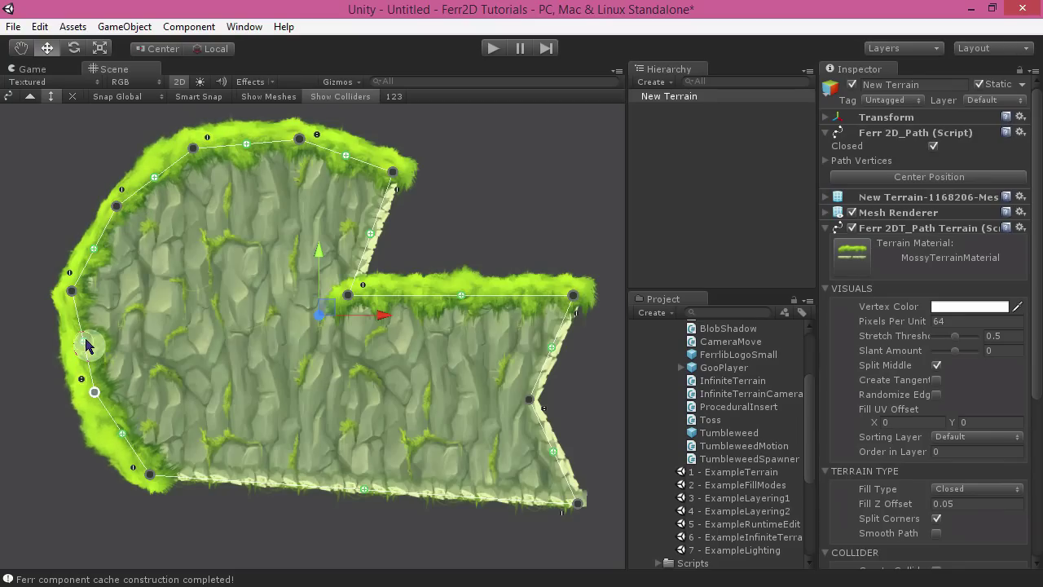
Add a point in the bottom edge, move the bottom-right corner inward, and lower the new point to flatten the underside.
right_click_drag(356, 395, 348, 338)
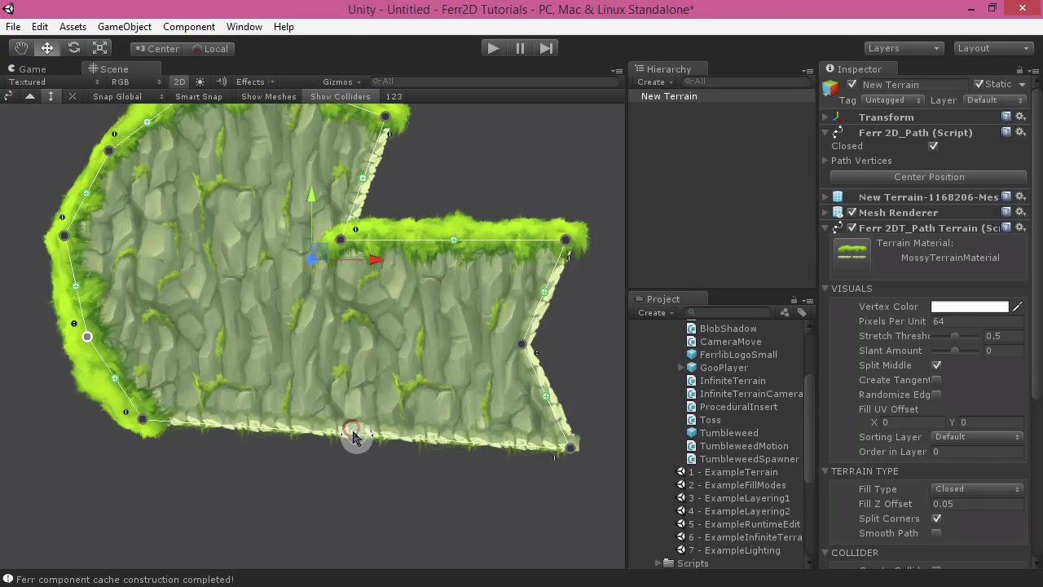
mouse_move(353, 438)
left_mouse_down()
mouse_move(339, 372)
mouse_move(334, 435)
left_mouse_up()
middle_click_drag(452, 456, 400, 444)
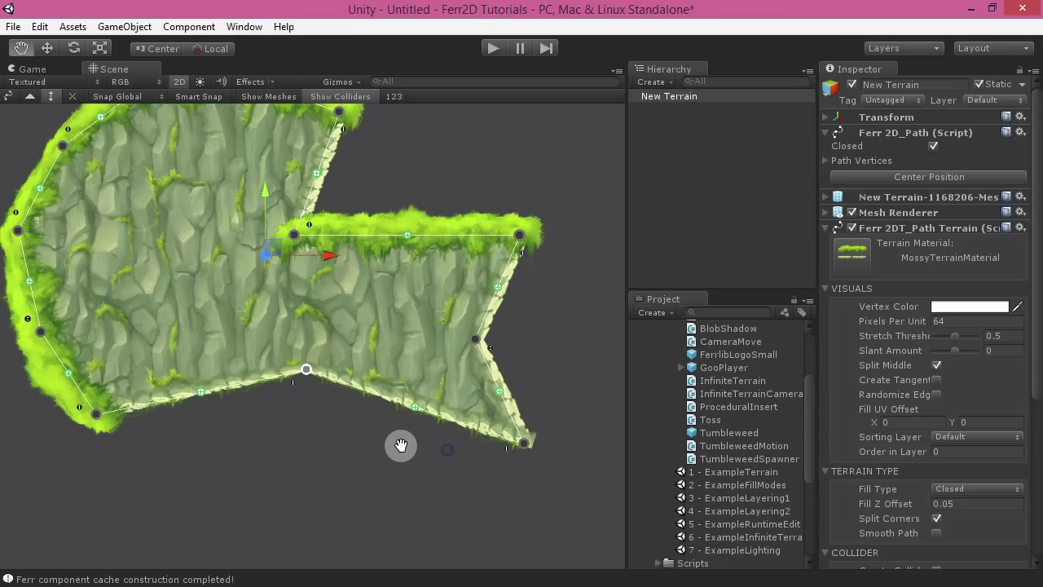
left_click_drag(522, 461, 496, 469)
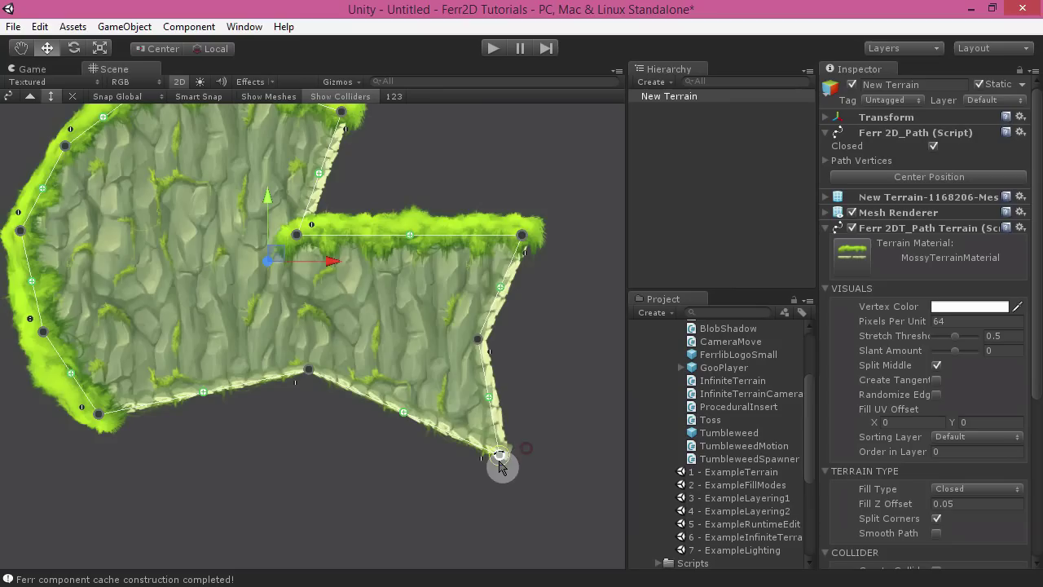
left_click_drag(306, 376, 291, 412)
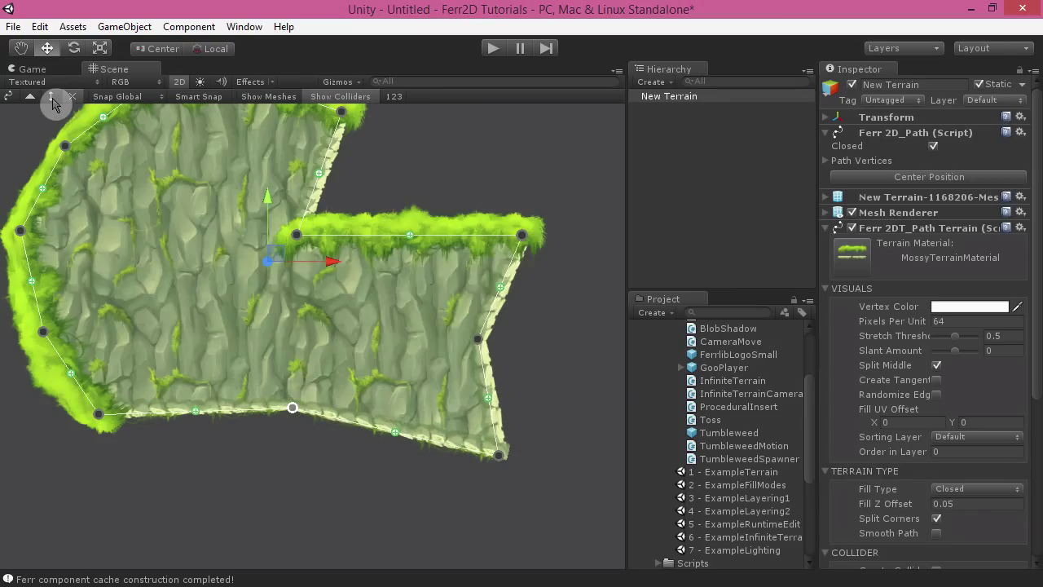
Switch to edge direction override mode, delete a vertex on the upper-left curve, and move its lower neighbour up to form the corner.
left_click(51, 96)
middle_click_drag(171, 239, 261, 291)
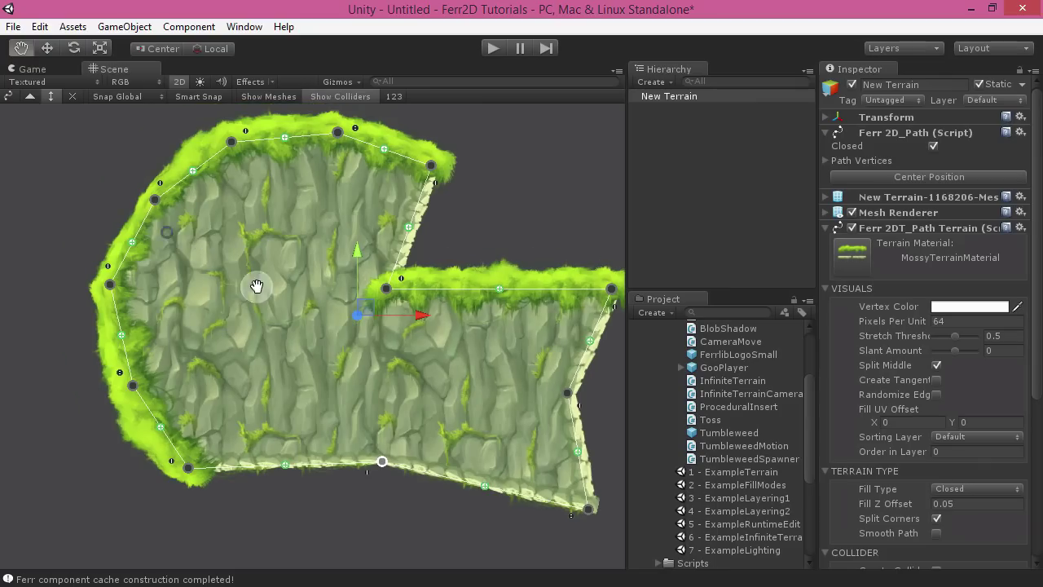
left_click(33, 100)
middle_click_drag(250, 225, 263, 249)
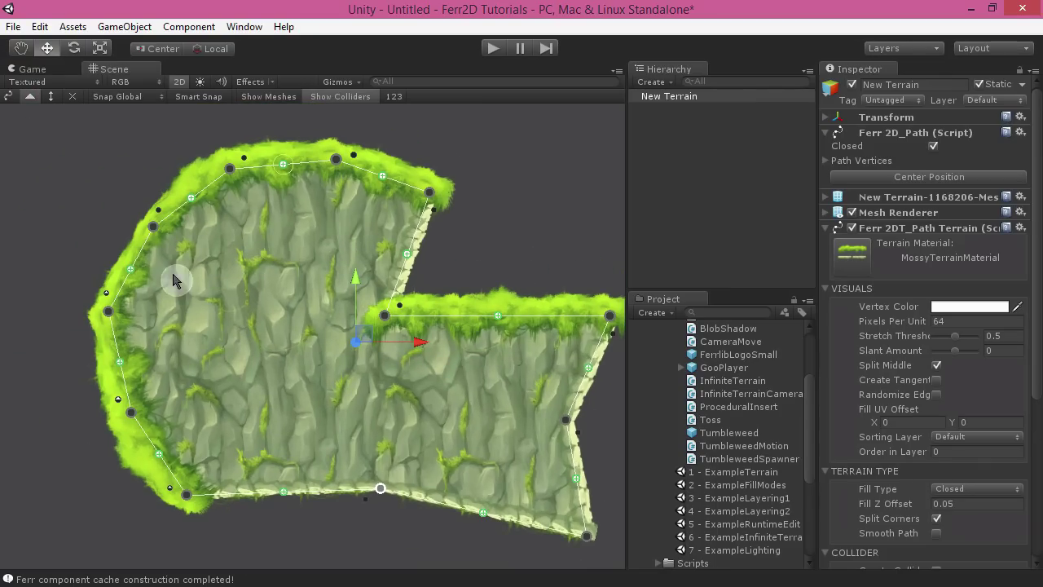
left_click(230, 168, "alt")
left_click_drag(158, 232, 170, 195)
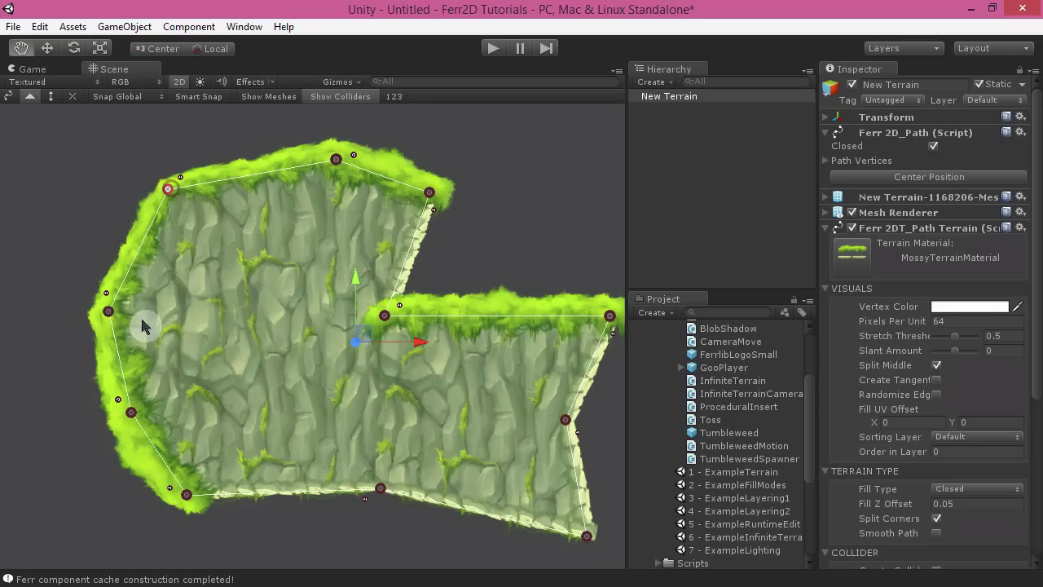
Reset the left side's edge overrides to automatic direction, and move the bottom-left corner further left.
left_click(106, 292, "alt")
left_click(120, 397, "alt")
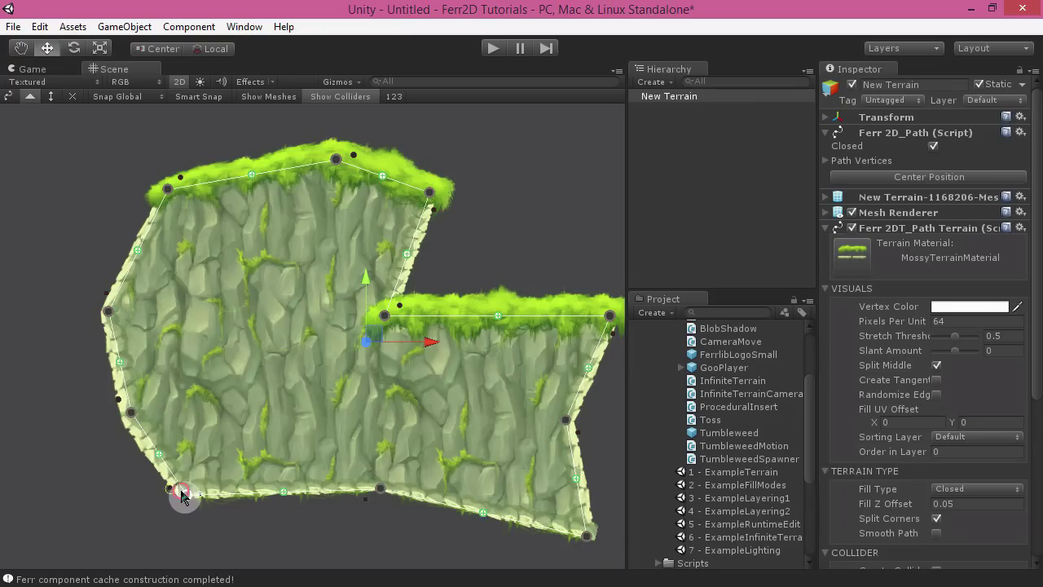
left_click_drag(181, 490, 129, 488)
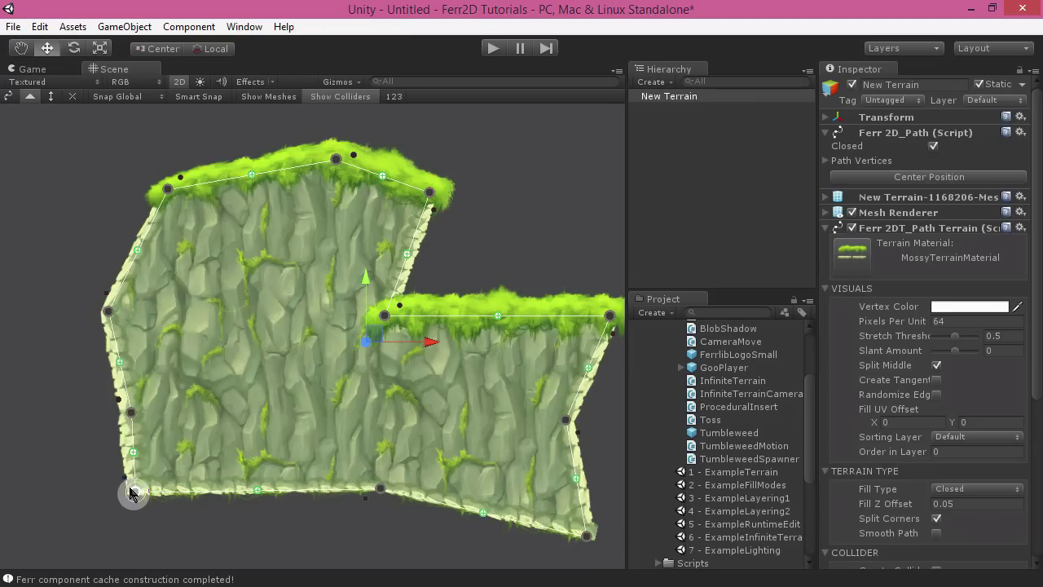
Delete one of the two left-side vertices, then reposition the remaining one and shift the bottom-left corner inward.
left_click(106, 310, "alt")
left_click_drag(135, 372, 122, 339)
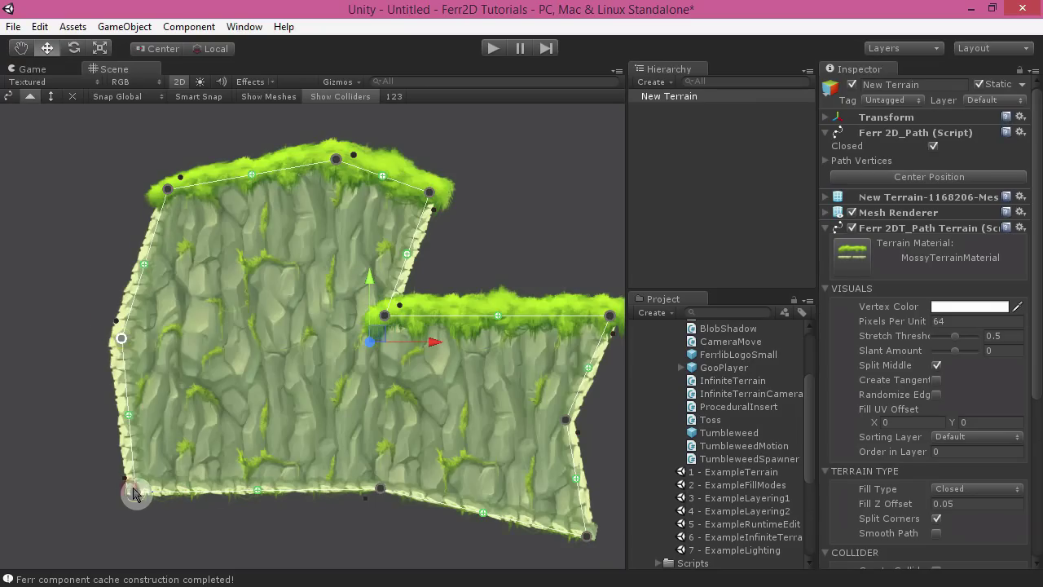
left_click_drag(133, 493, 159, 485)
middle_click_drag(531, 232, 457, 219)
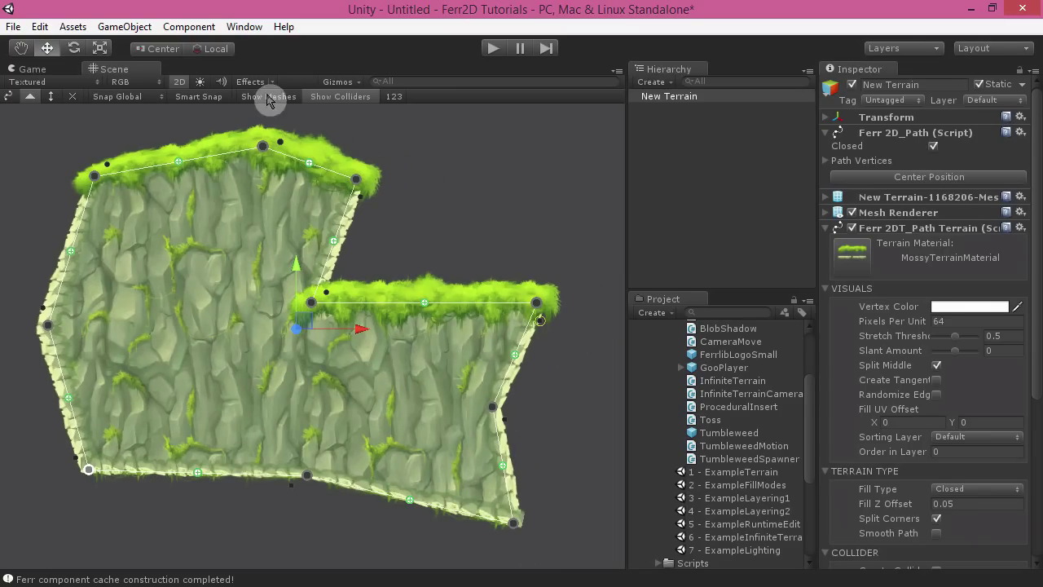
Move the terrain's two uppermost corners upward and shift the vertex between them left to level the upper mossy edge.
mouse_move(170, 245)
middle_mouse_down()
mouse_move(179, 268)
mouse_move(169, 240)
middle_mouse_up()
middle_click_drag(167, 201, 204, 207)
left_click_drag(130, 179, 96, 160)
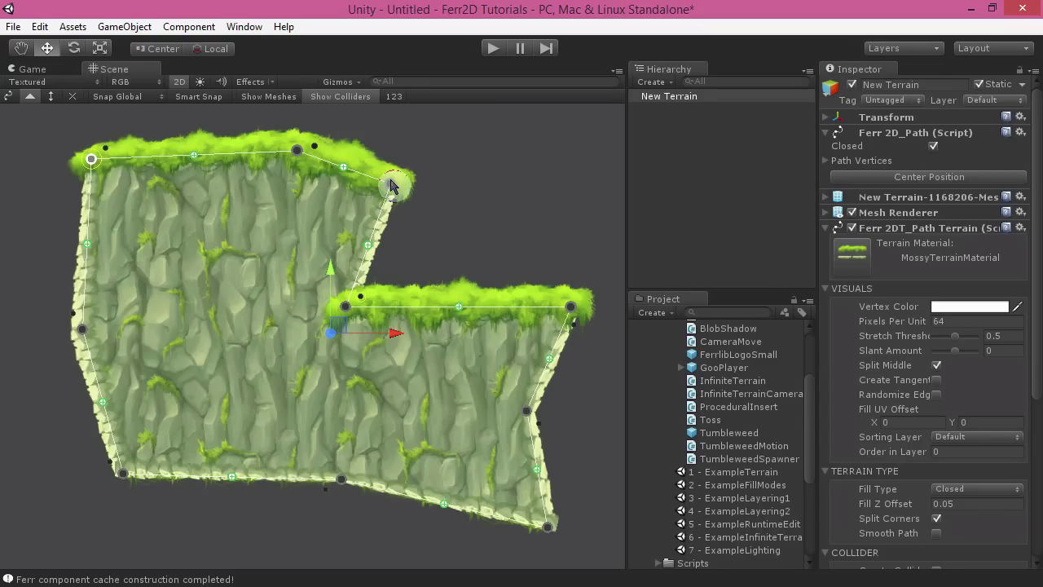
left_click_drag(390, 182, 365, 146)
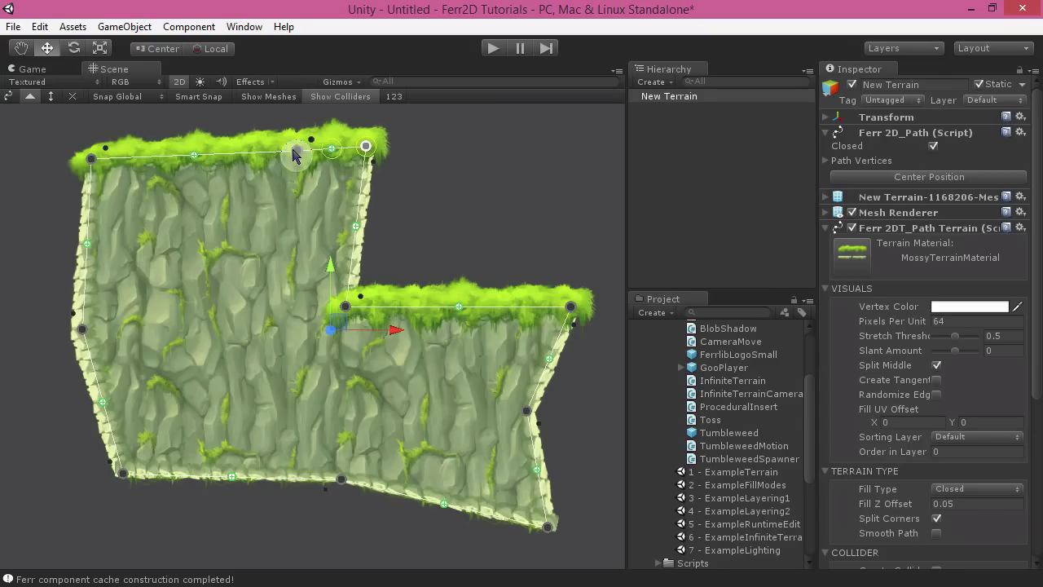
left_click_drag(299, 151, 225, 145)
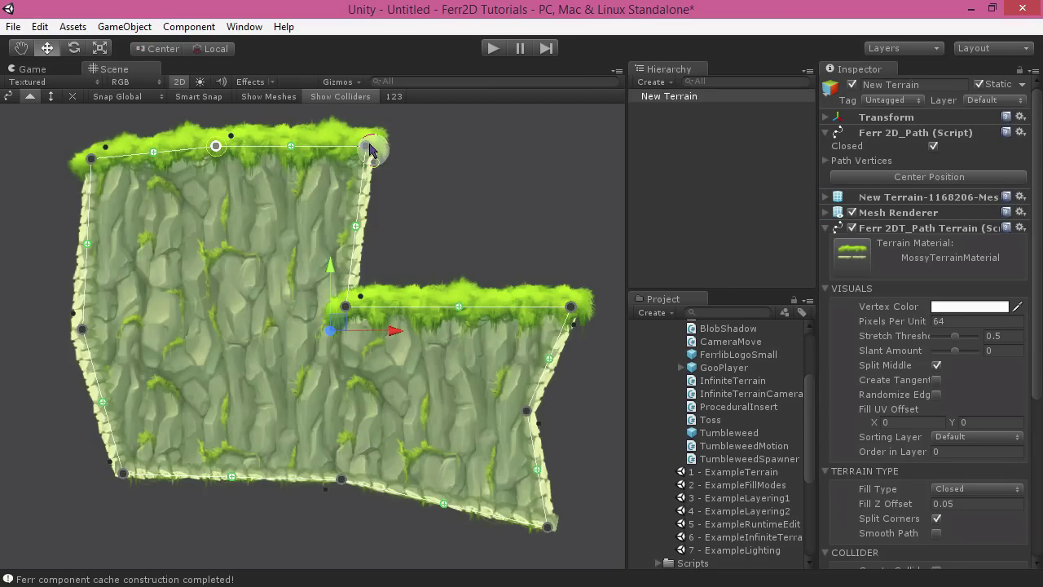
Enable Smart Snap and align the upper edge's left corner and middle vertex horizontally with its right corner.
left_click(138, 97)
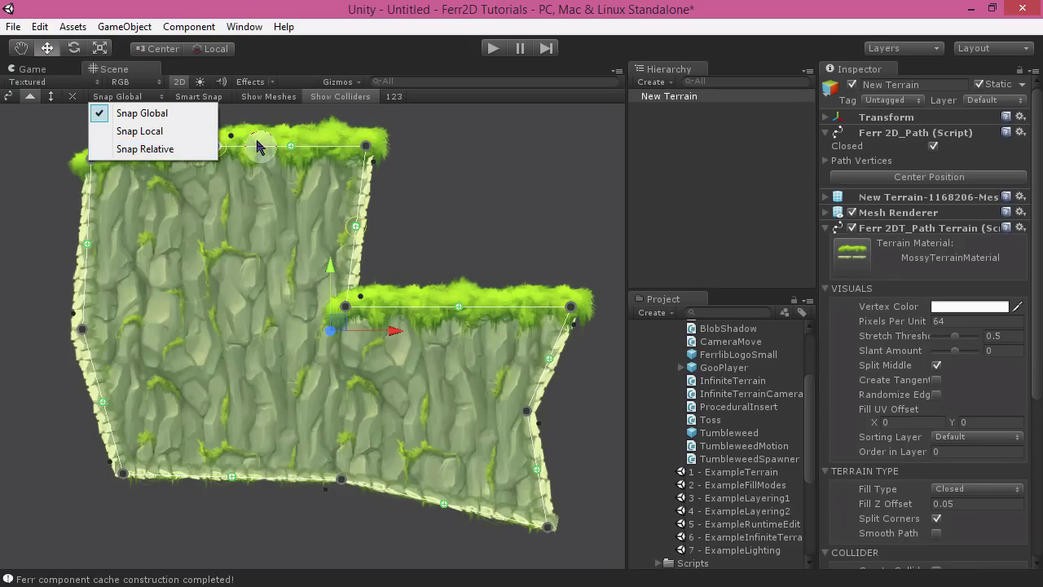
middle_click_drag(520, 161, 522, 187)
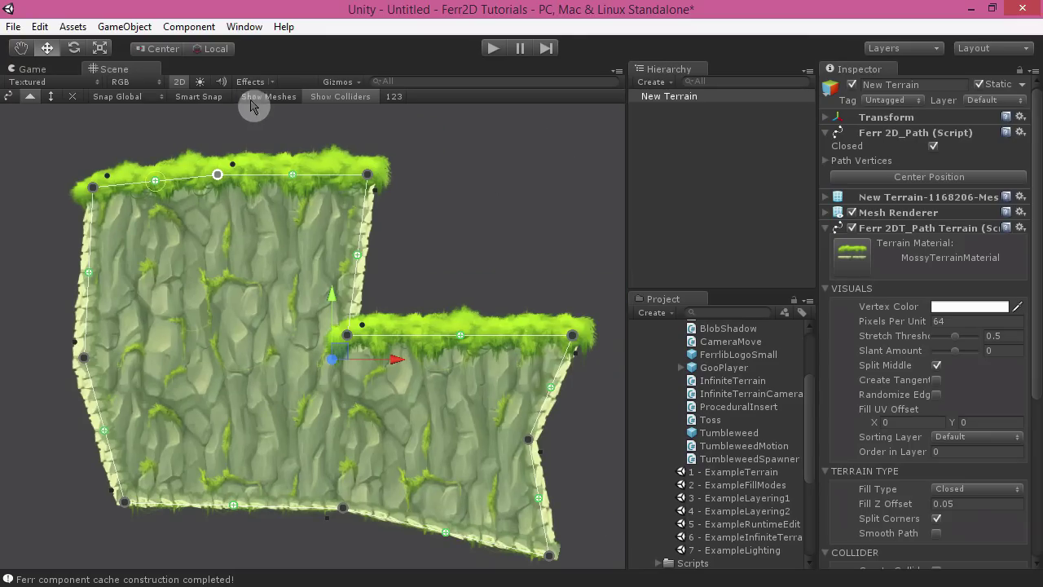
middle_click_drag(208, 119, 239, 108)
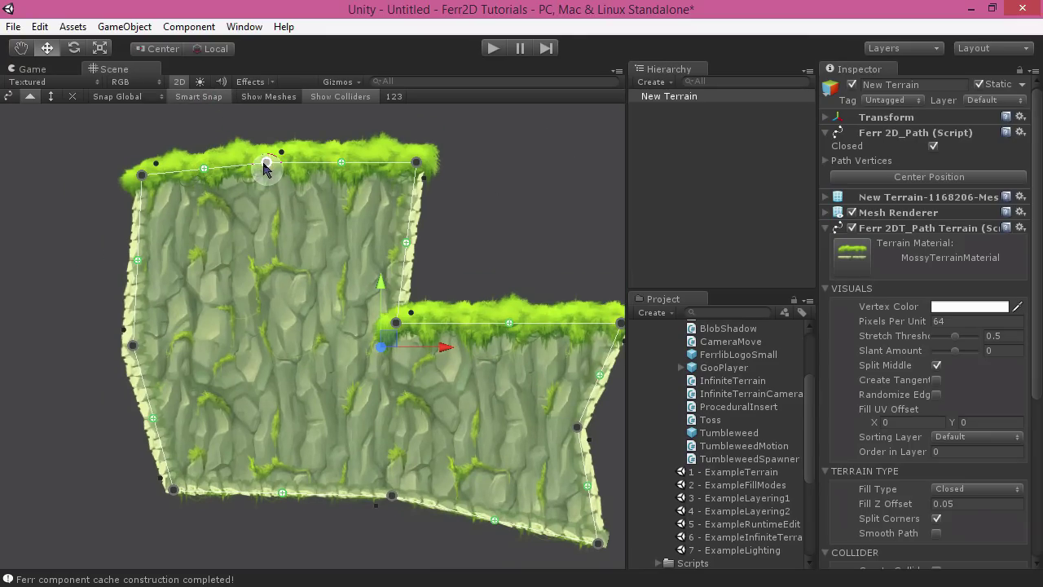
left_click_drag(267, 162, 280, 198)
left_click_drag(143, 179, 138, 165)
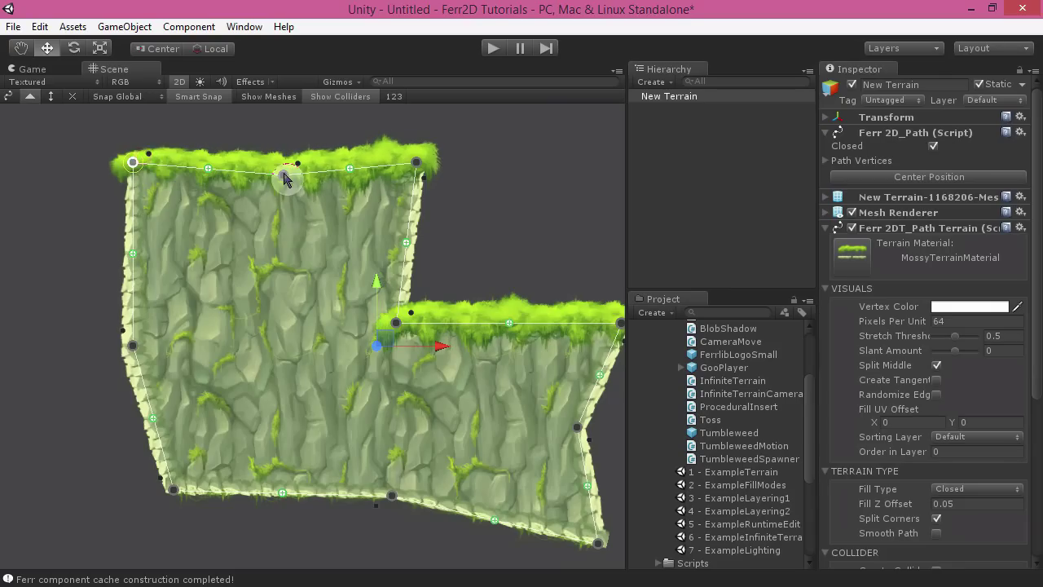
left_click_drag(284, 175, 262, 173)
left_click(232, 155)
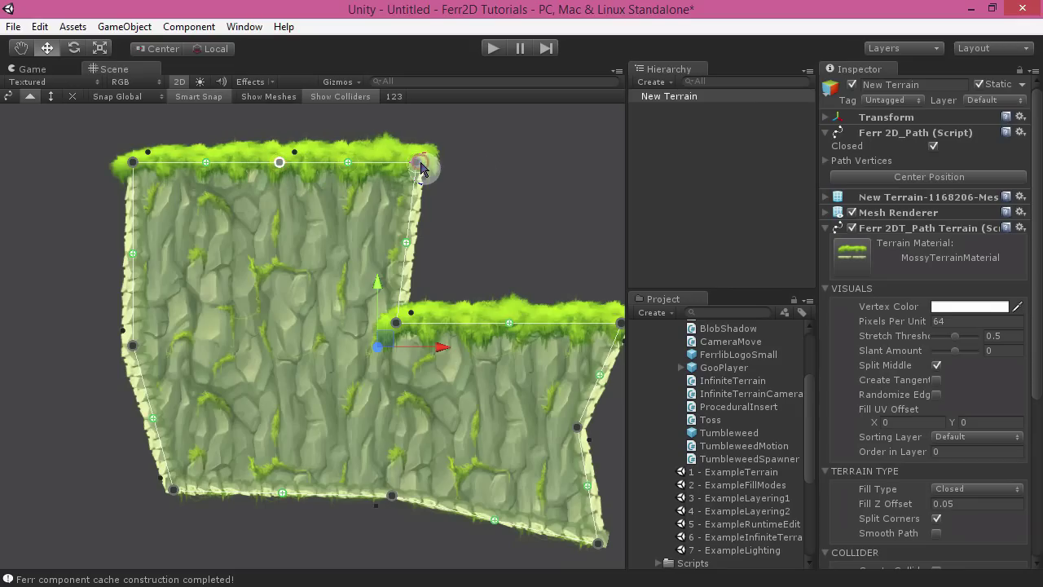
Snap the upper block's right side vertical, and square the left side into an overhang with a vertical wall below it.
left_click_drag(421, 168, 400, 168)
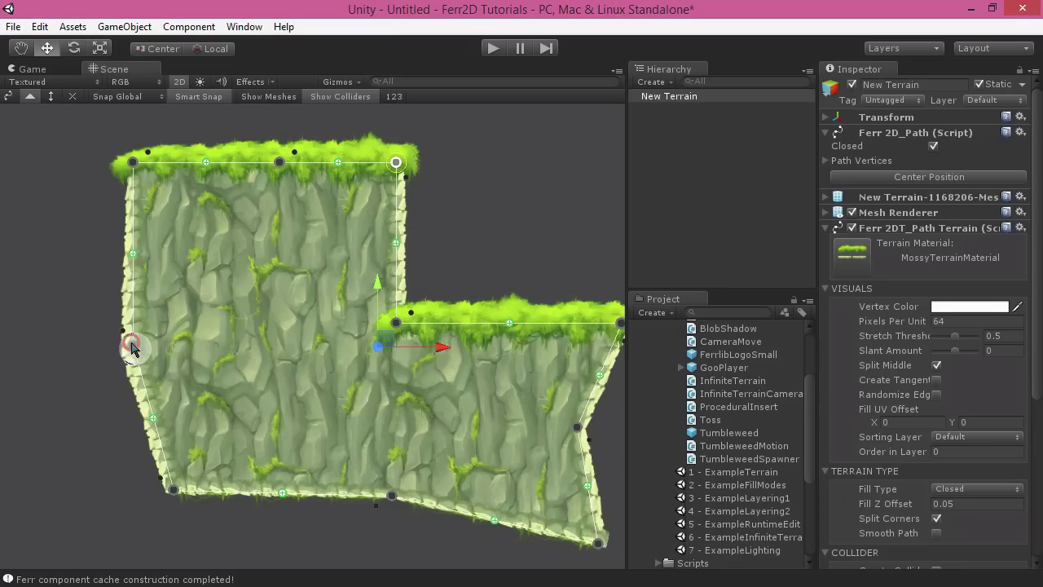
left_click_drag(133, 347, 132, 326)
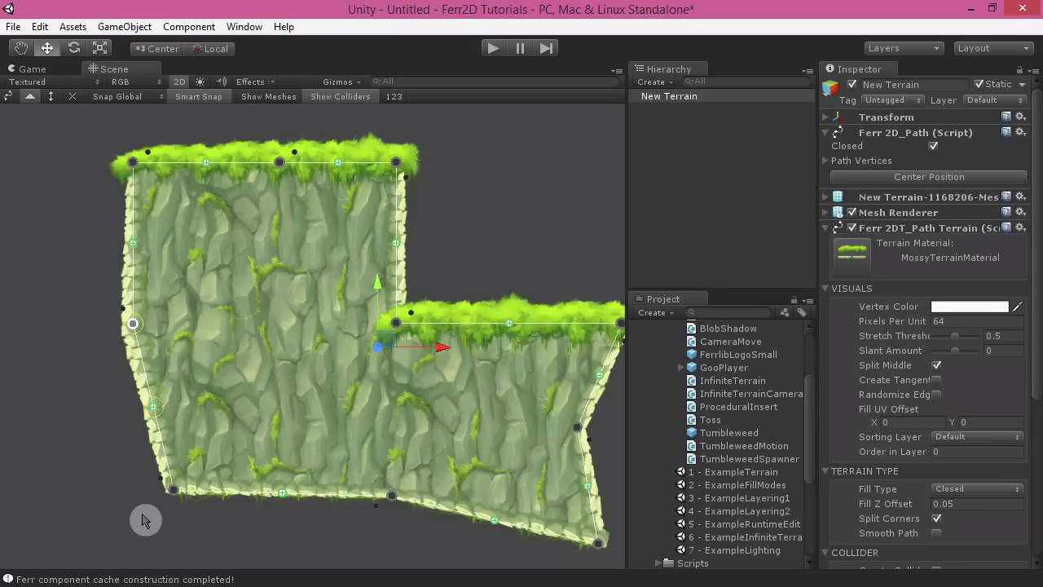
left_click_drag(171, 492, 225, 322)
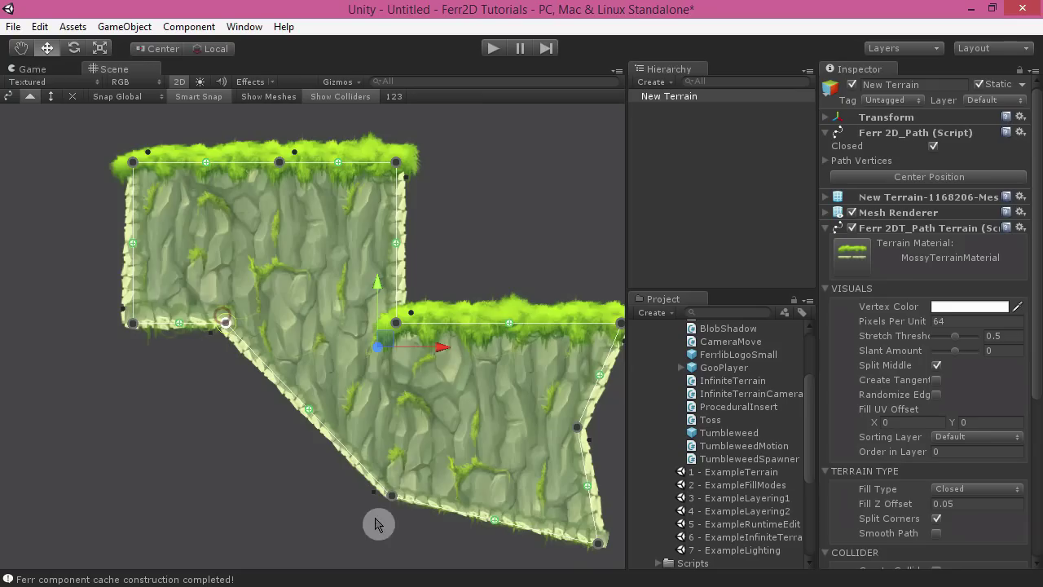
left_click_drag(394, 496, 224, 494)
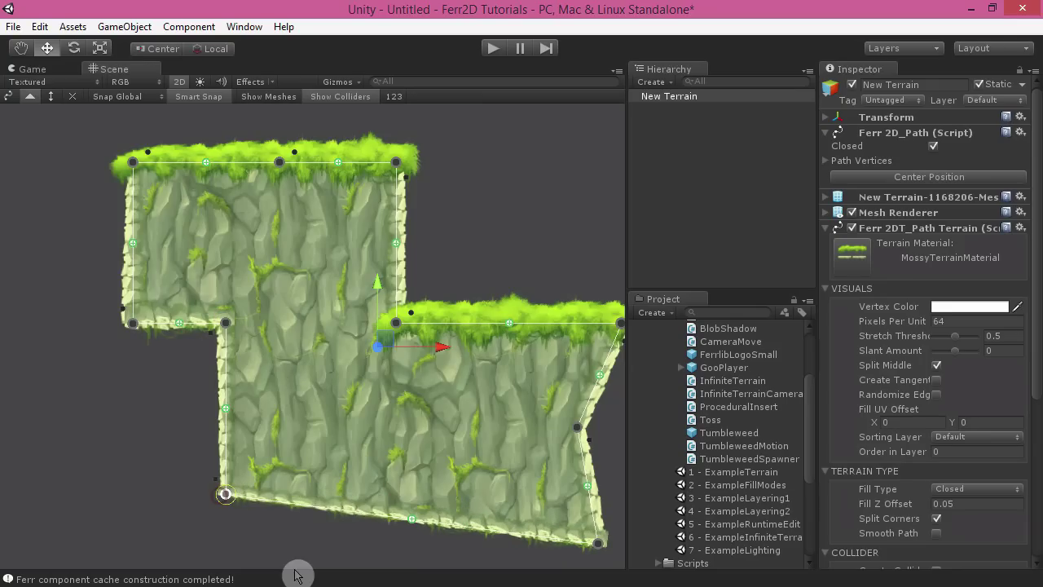
Snap the bottom-right corner, the right-side vertex and the lower ledge's outer corner into a level bottom edge and vertical right wall.
left_click_drag(594, 542, 587, 502)
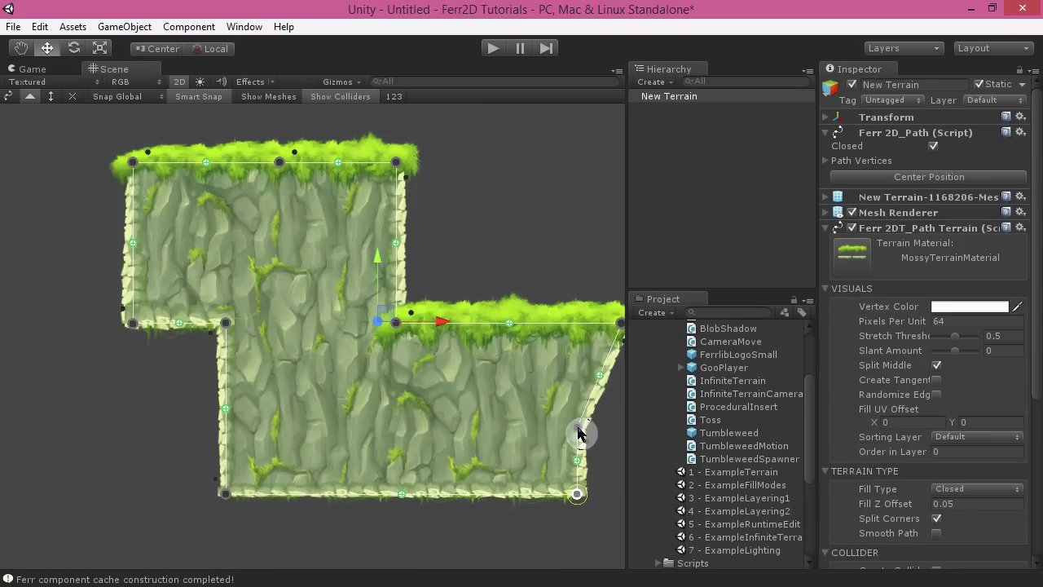
mouse_move(577, 430)
left_mouse_down()
mouse_move(557, 417)
mouse_move(575, 414)
left_mouse_up()
middle_click_drag(416, 369, 322, 360)
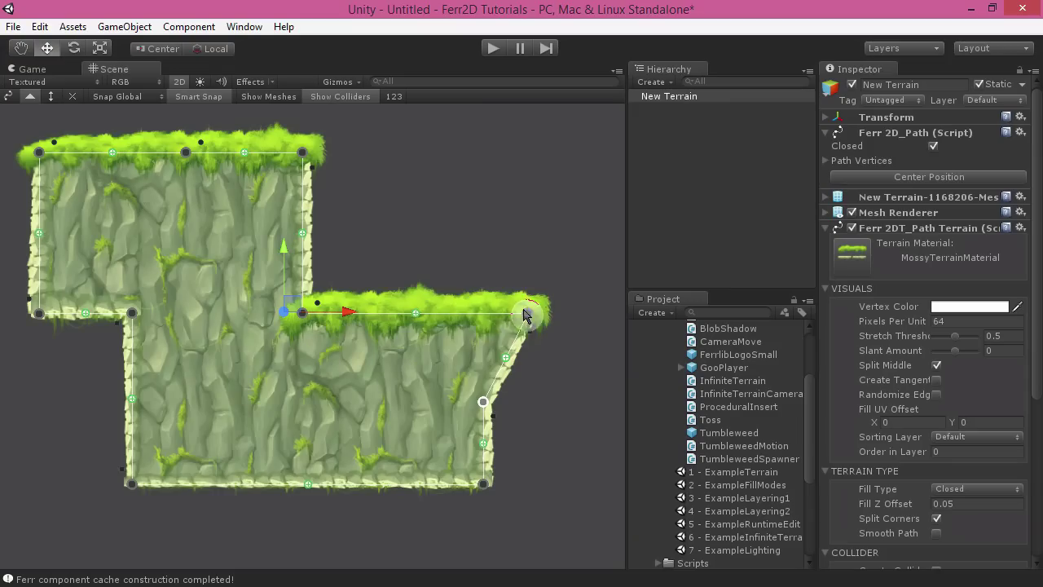
left_click_drag(525, 315, 468, 314)
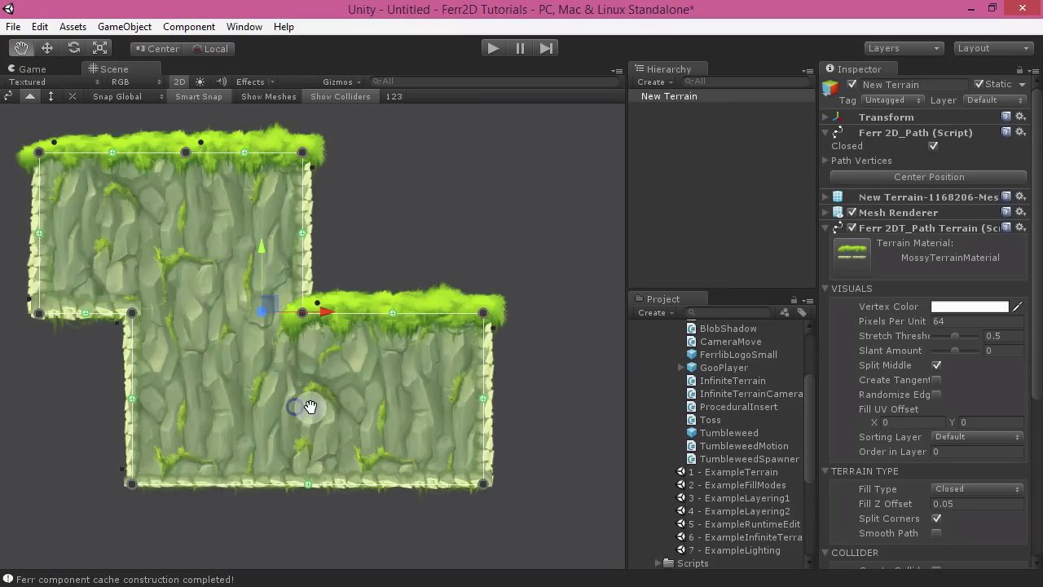
middle_click_drag(302, 407, 442, 372)
middle_click_drag(436, 426, 377, 422)
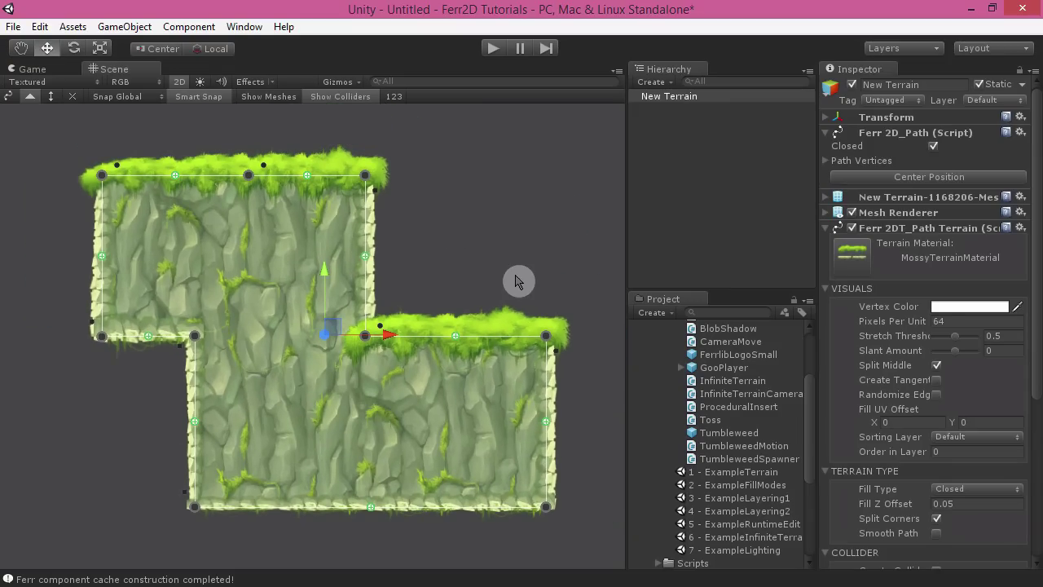
middle_click_drag(519, 280, 482, 247)
middle_click_drag(533, 211, 506, 261)
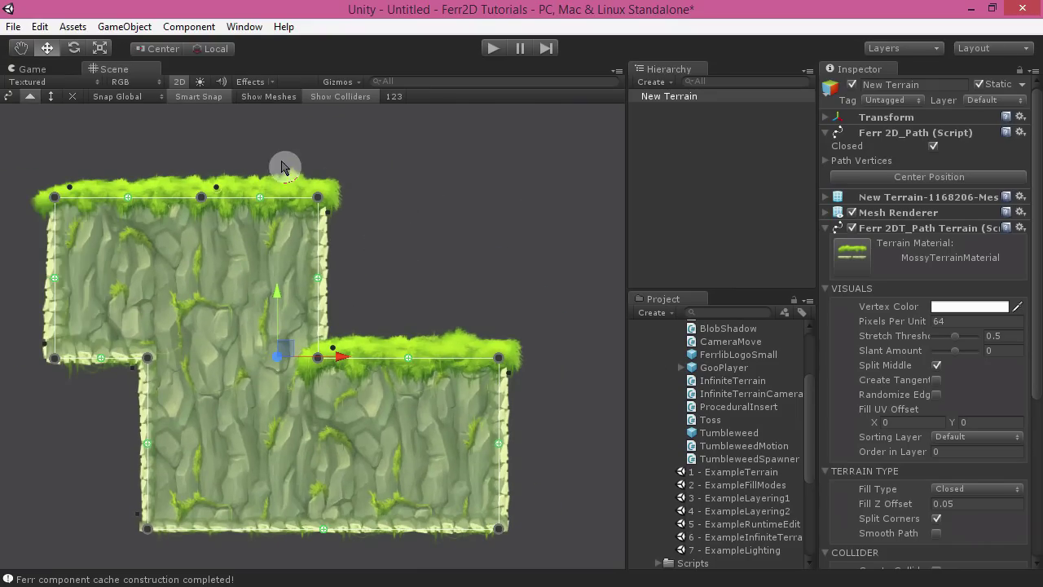
middle_click_drag(432, 191, 503, 226)
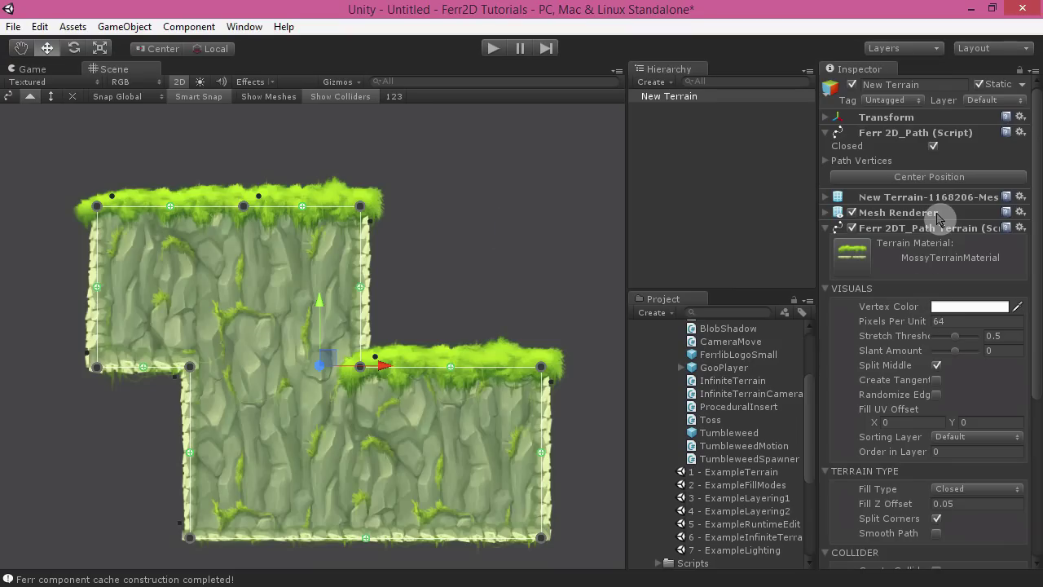
Enable Smooth Path for the terrain and raise the upper edge's middle vertex into a rounded peak.
left_click(937, 538)
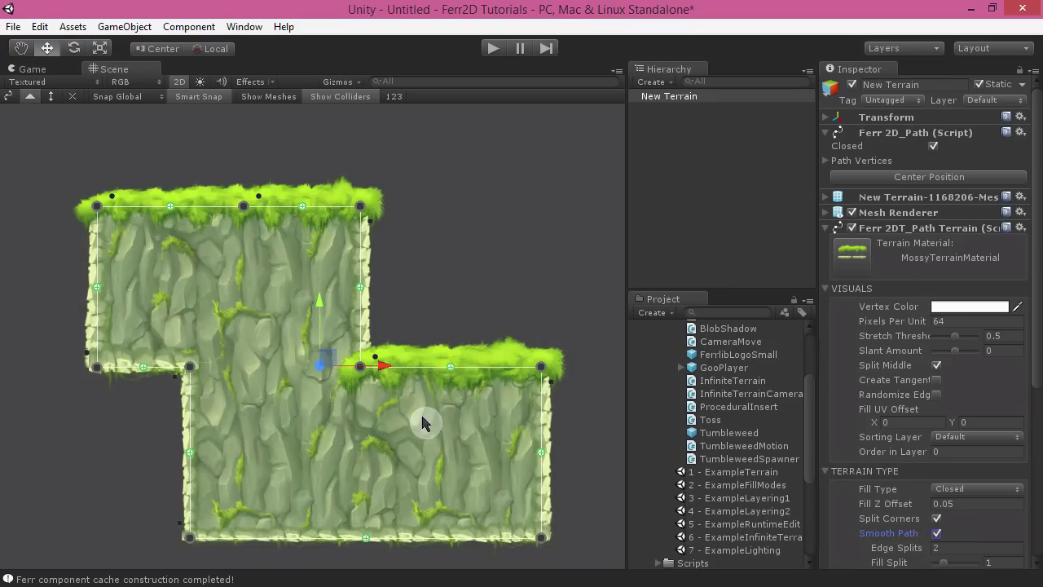
left_click_drag(250, 225, 270, 144)
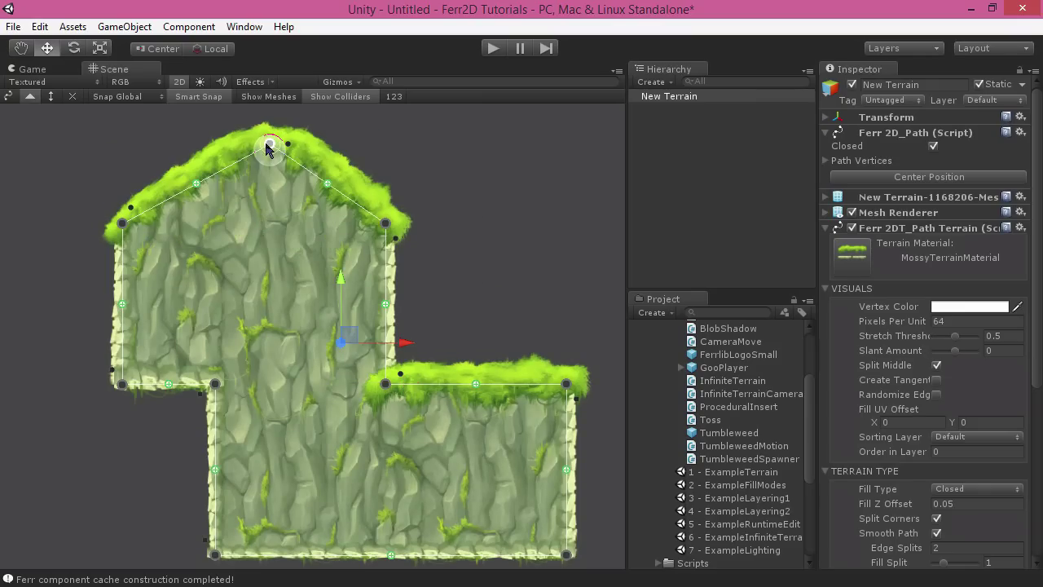
middle_click_drag(251, 376, 317, 300)
scroll(358, 358, "down", 3)
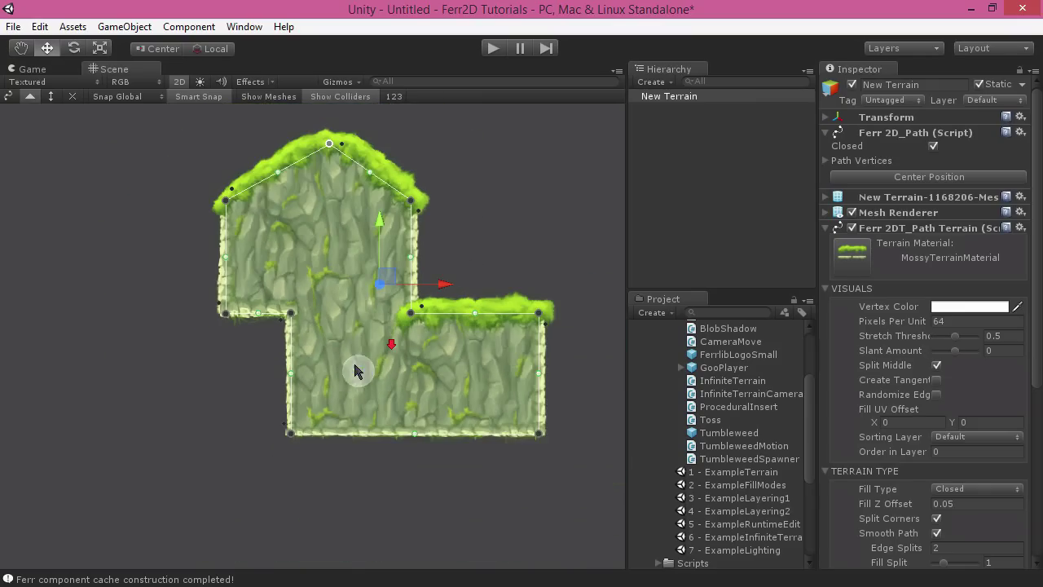
Pull the bottom-left corner down into a point, and with Smart Snap off, curve the wall above it inward using an added vertex.
left_click_drag(272, 426, 338, 542)
left_click(203, 97)
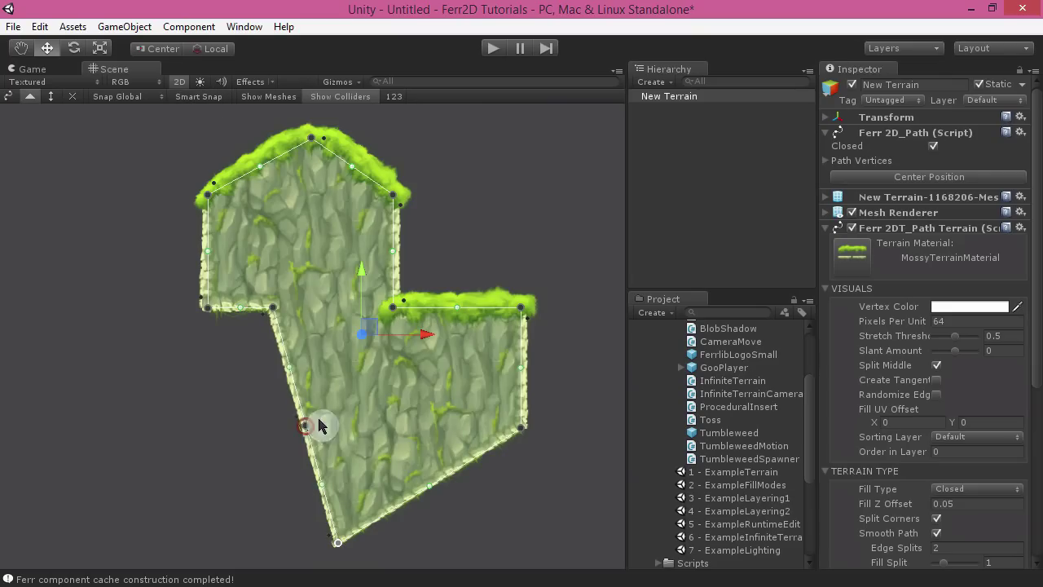
left_click_drag(318, 424, 342, 409)
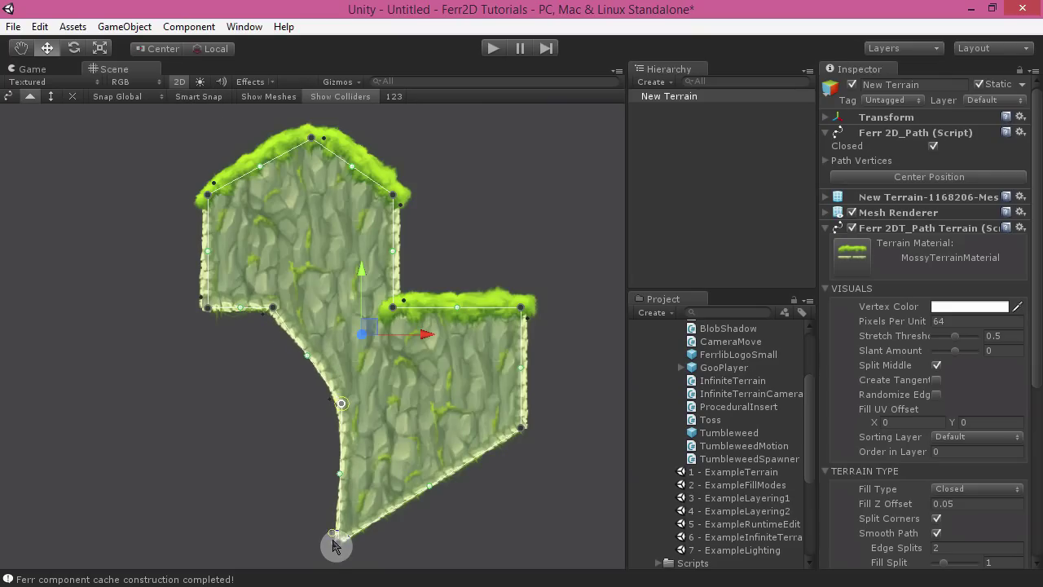
left_click_drag(339, 551, 304, 539)
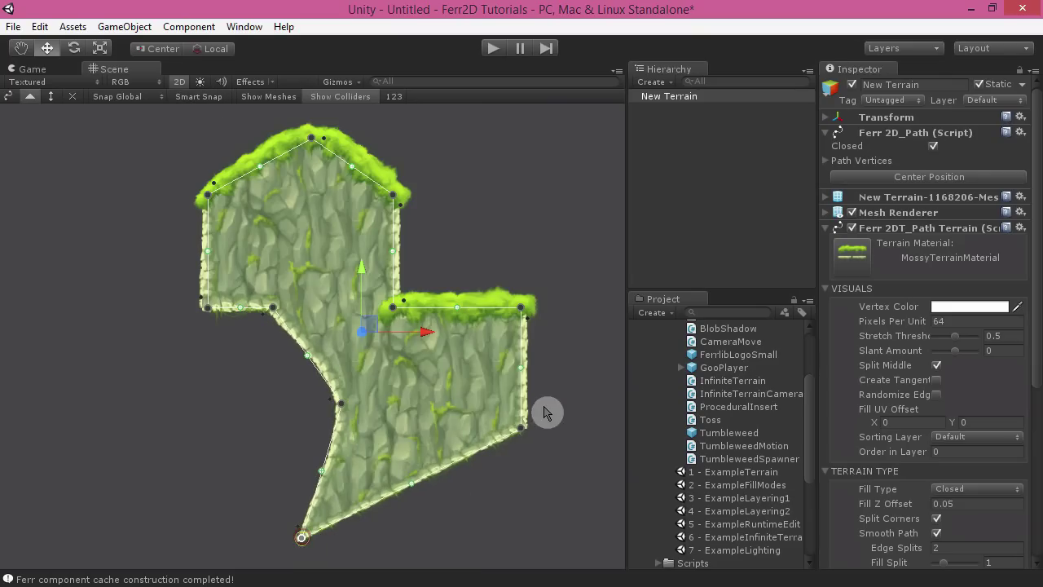
Pull the bottom-right corner down and outward, and curve the bottom and right edges inward using an added vertex on each.
left_click_drag(521, 427, 543, 477)
left_click_drag(423, 506, 435, 478)
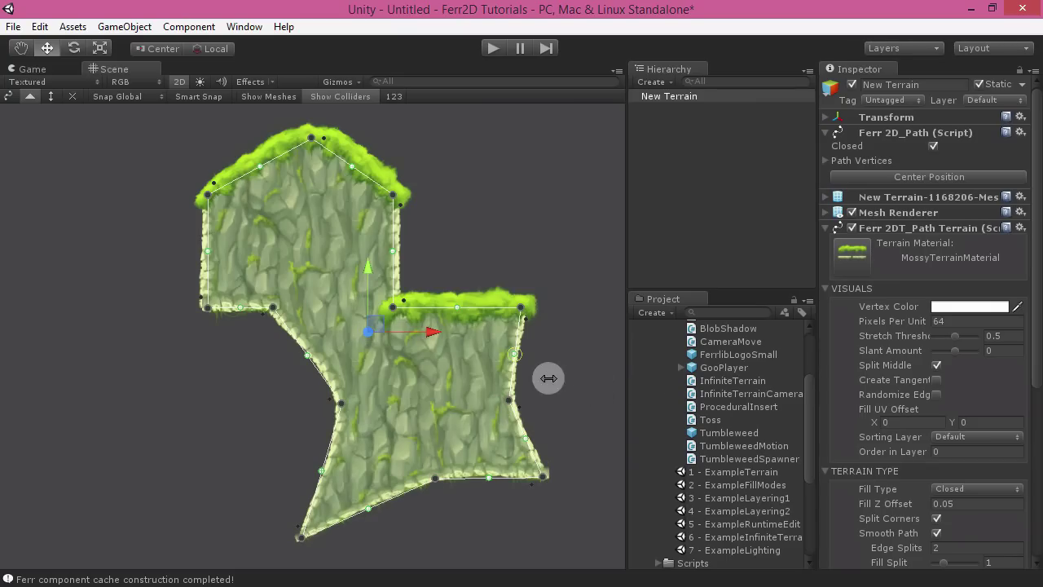
left_click(469, 284)
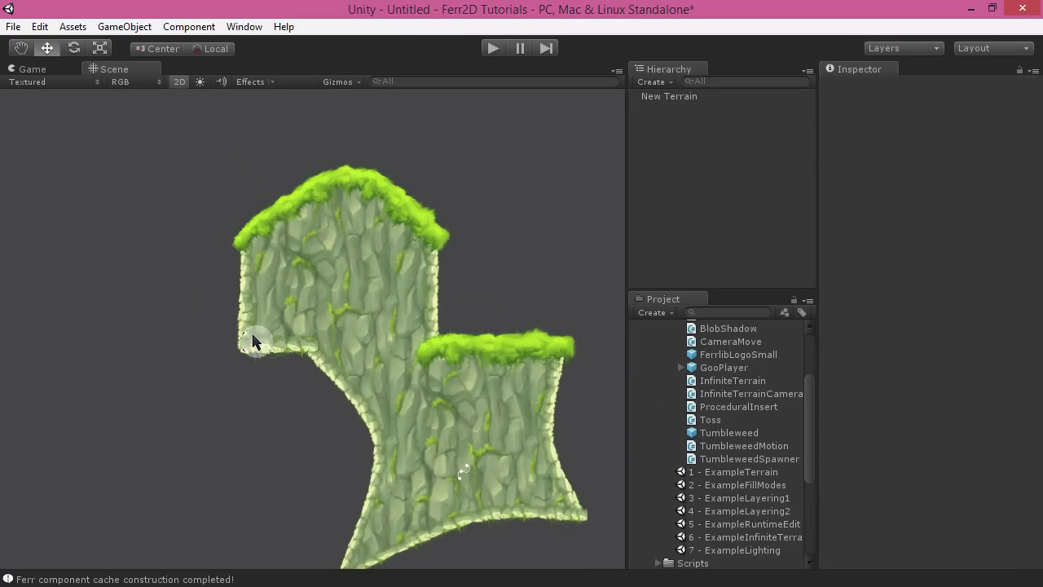
Stretch the overhang's lower corner down and outward, and add a vertex above it to form a mossy shoulder dipping before the peak.
left_click(250, 341)
left_click_drag(241, 345, 184, 429)
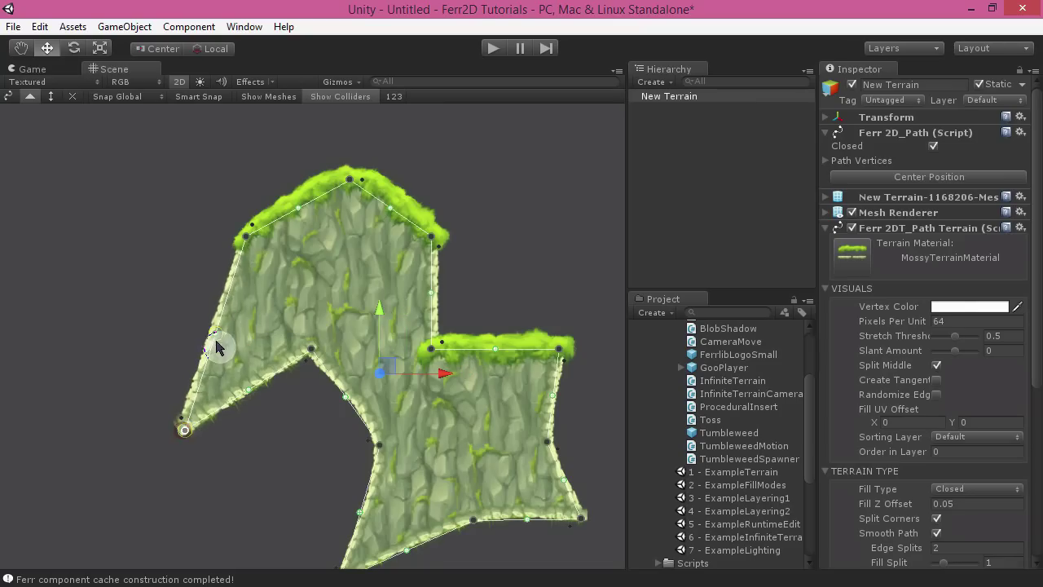
left_click_drag(211, 336, 171, 307)
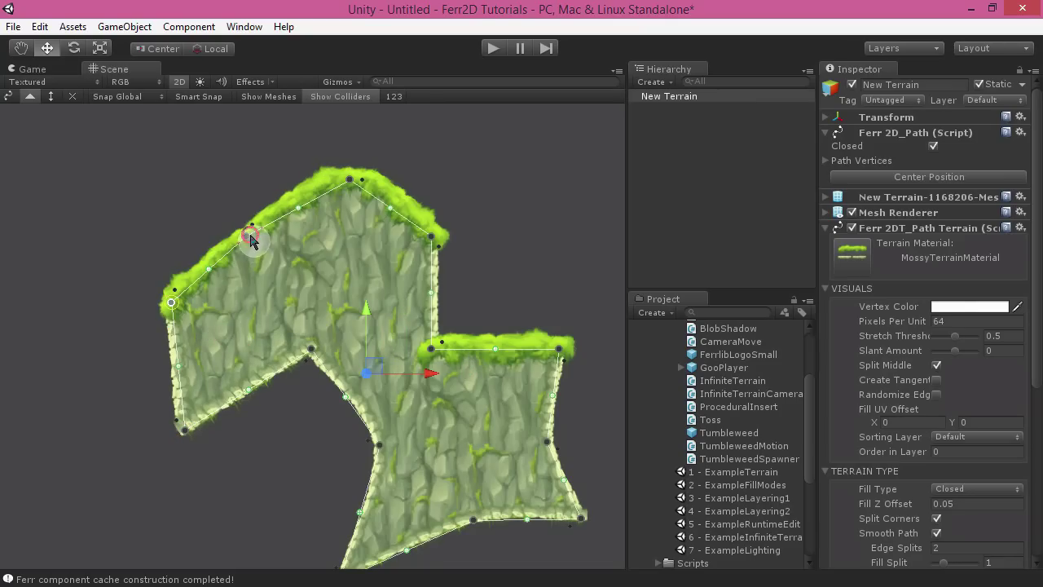
left_click_drag(250, 238, 271, 279)
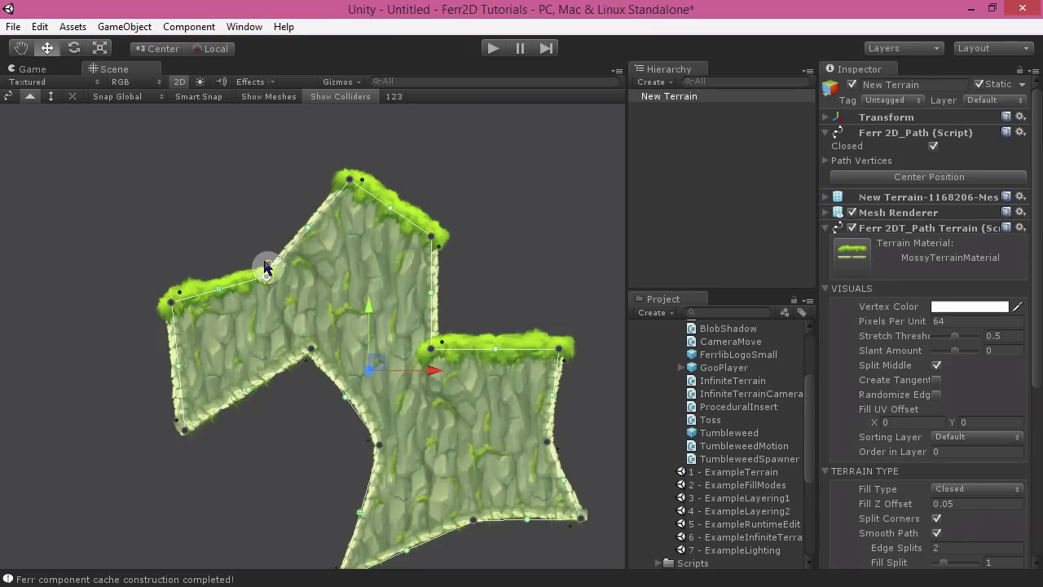
left_click_drag(268, 268, 267, 276)
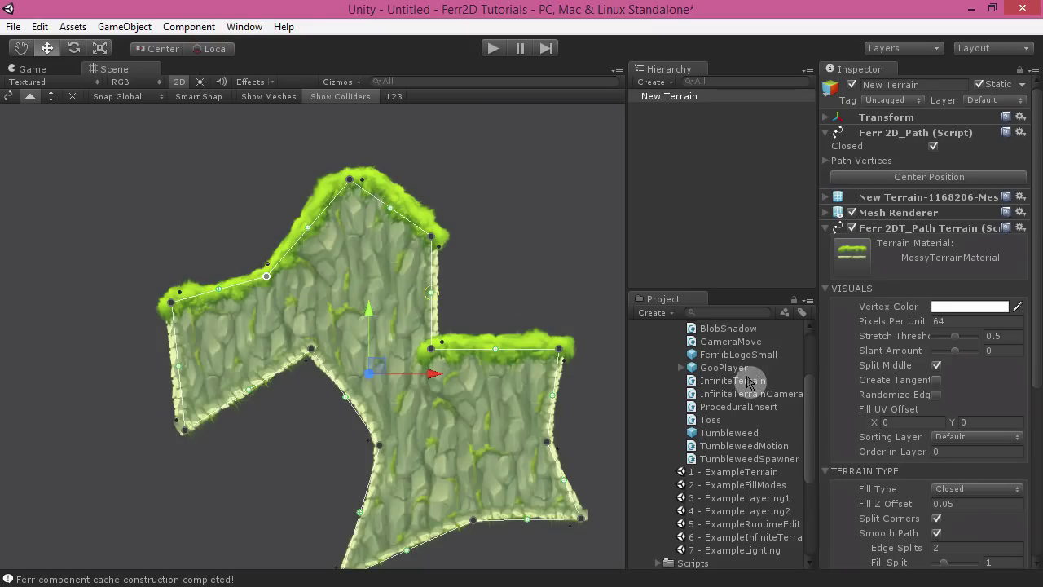
Show the terrain's mesh wireframe and set the smooth path's Edge Splits to 2.
left_click(268, 96)
middle_click_drag(510, 275, 498, 223)
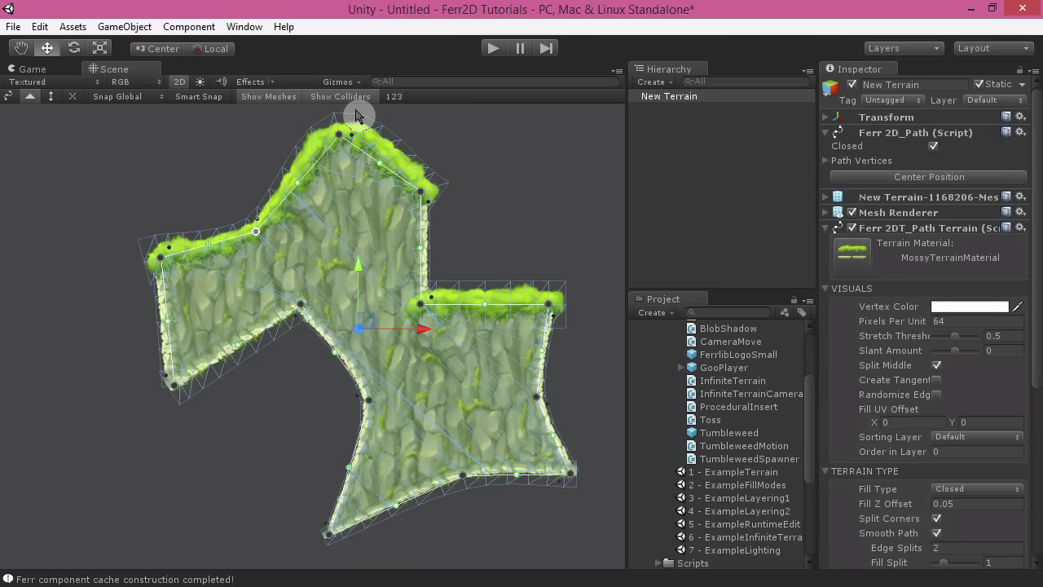
scroll(944, 499, "down", 3)
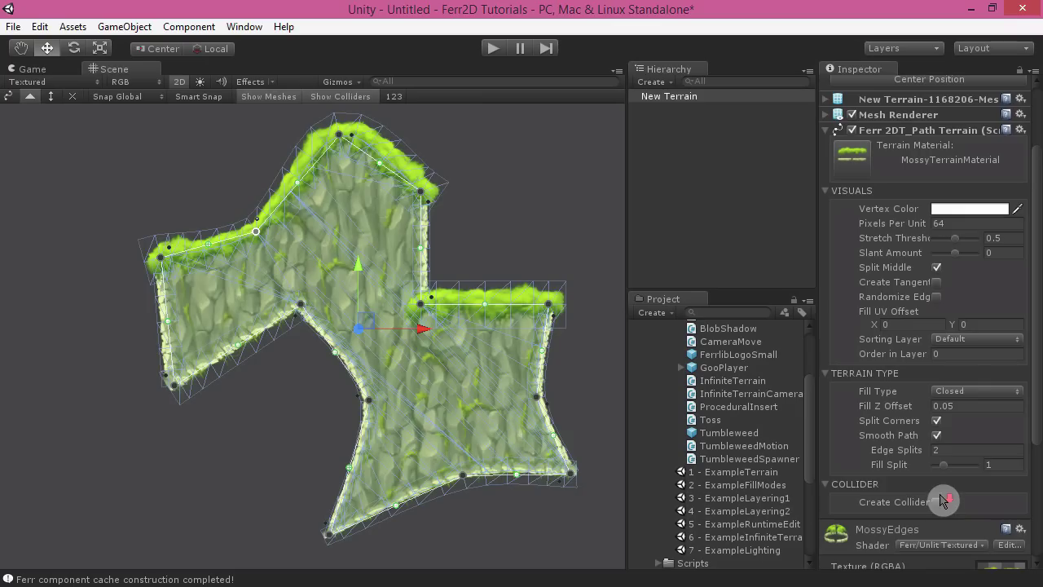
left_click_drag(911, 452, 859, 457)
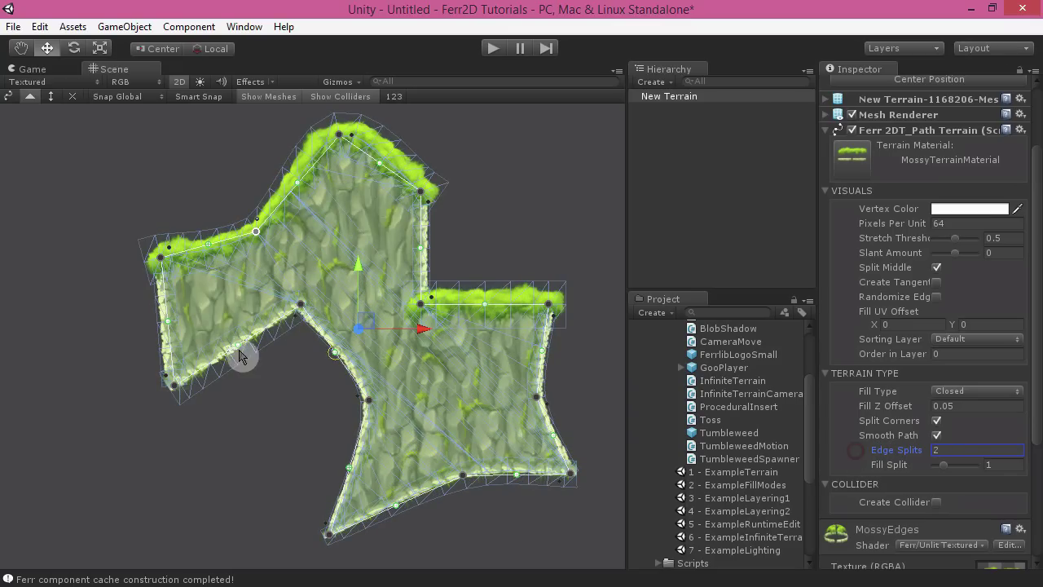
Raise the left shoulder's upper corner, move its lower corner up and outward, and shift the underside vertex left to reshape the overhang.
left_click_drag(171, 390, 157, 360)
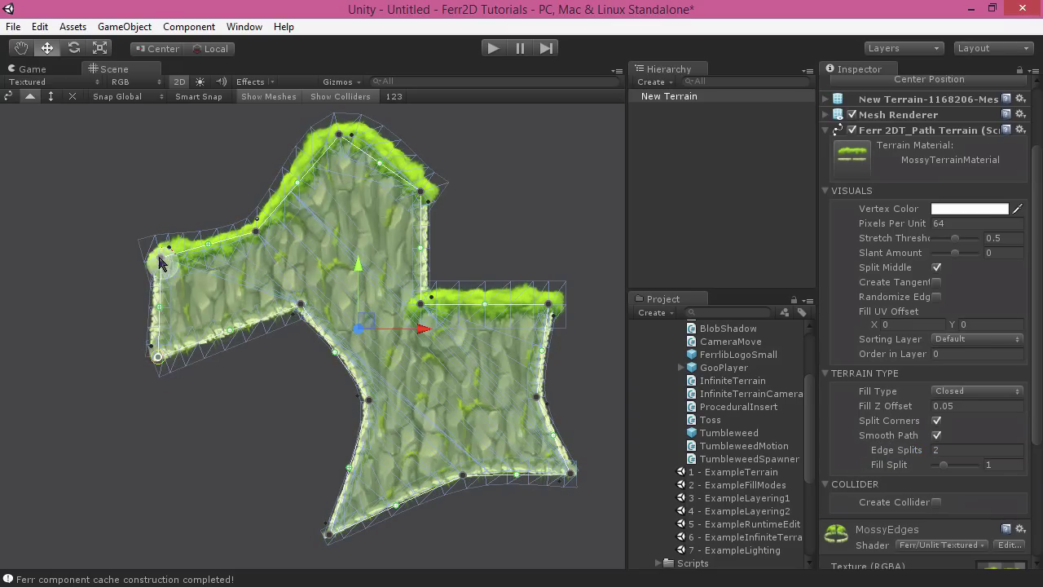
left_click_drag(161, 257, 151, 206)
left_click_drag(157, 359, 117, 348)
left_click_drag(301, 310, 242, 327)
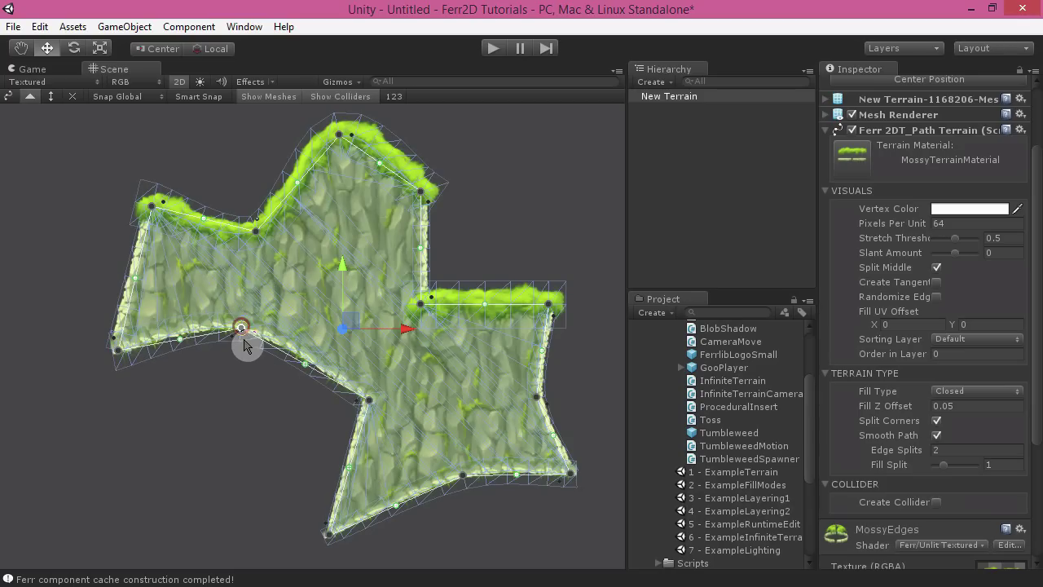
Raise the mossy dip beside the peak, and move the left shoulder's upper corner up and outward.
left_click(254, 371)
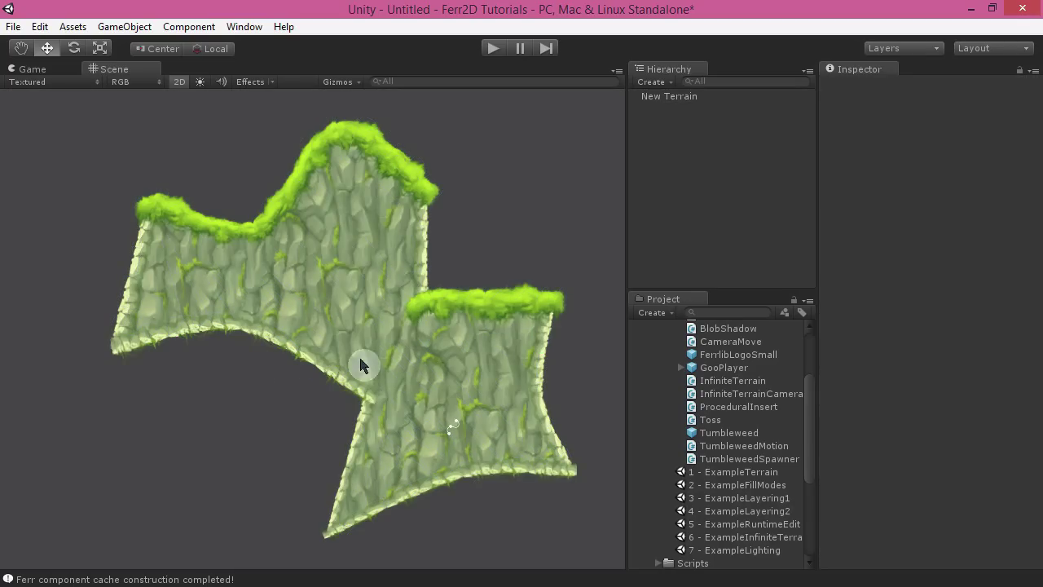
left_click(283, 230)
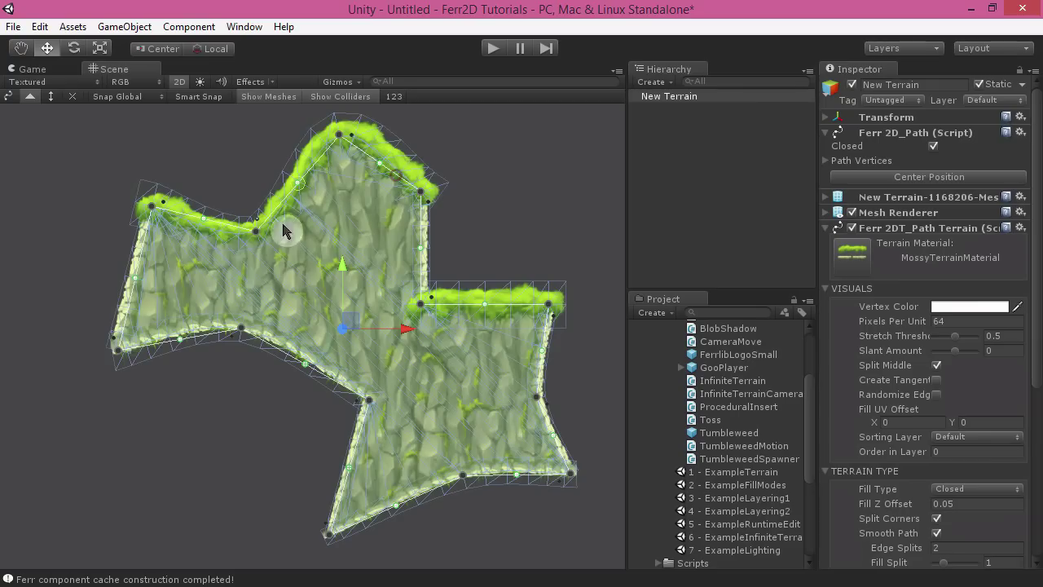
left_click_drag(257, 235, 251, 207)
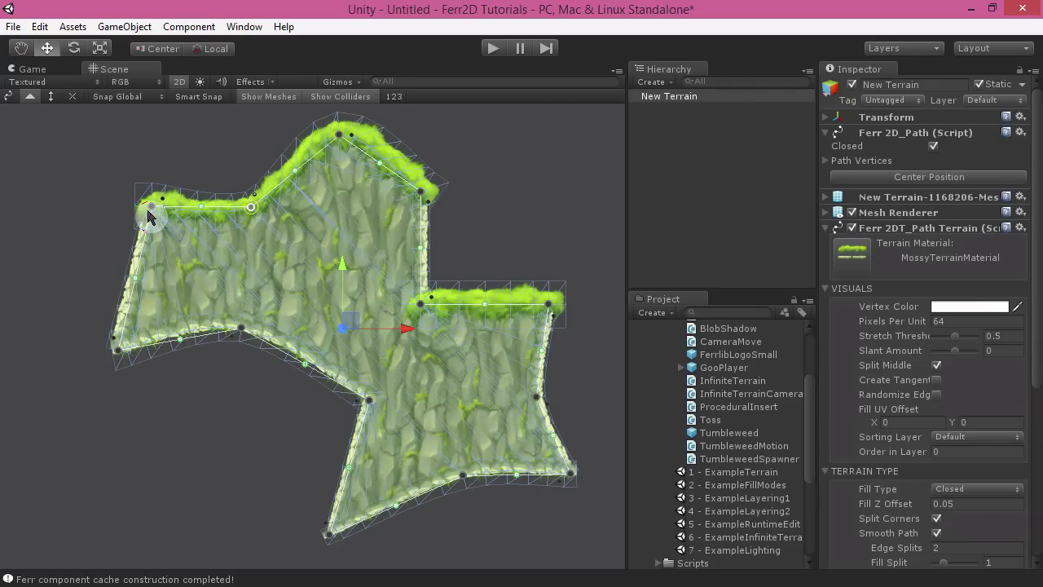
left_click_drag(145, 207, 118, 169)
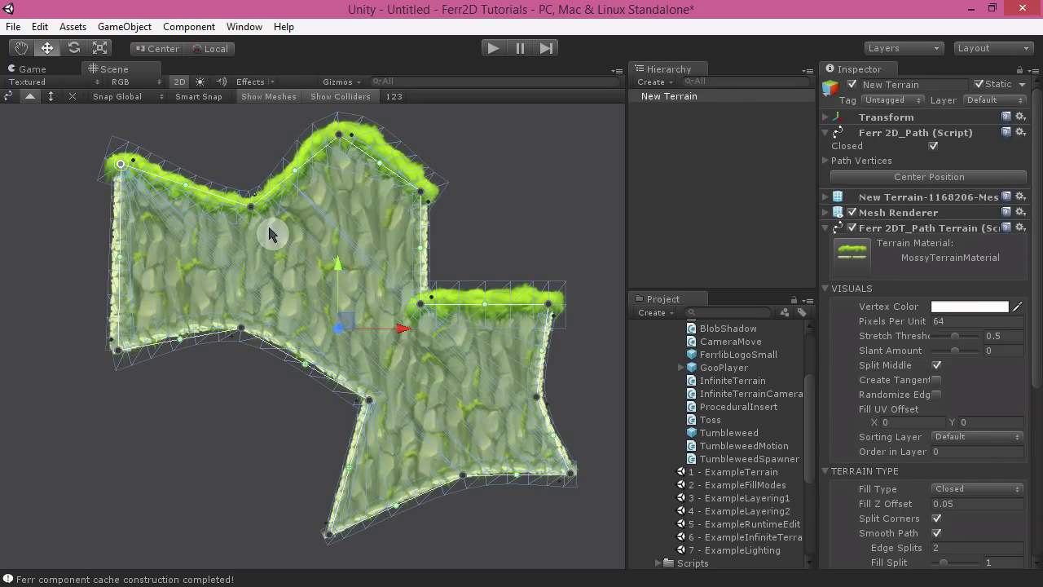
left_click(521, 239)
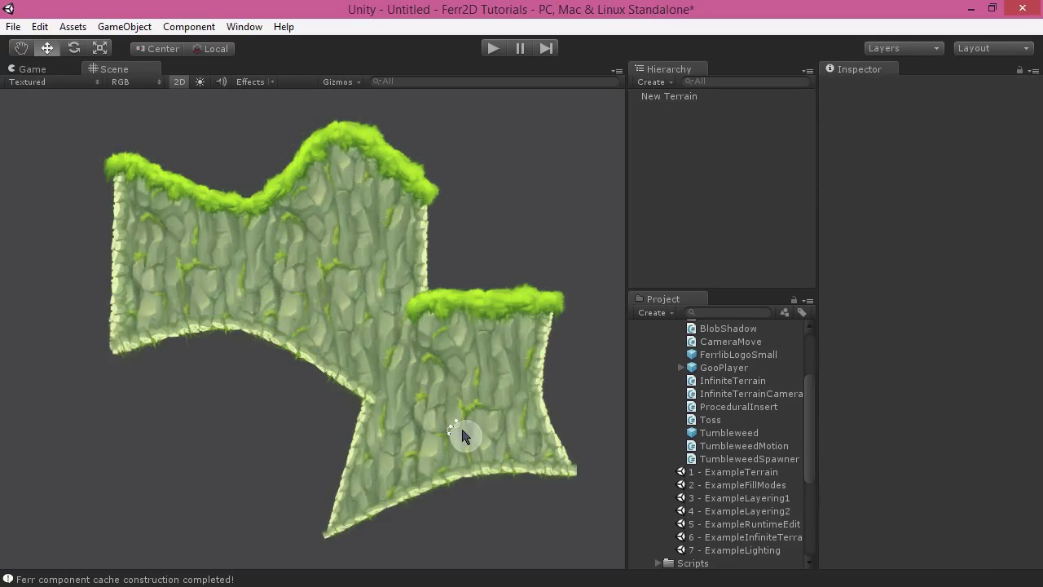
Raise the overhang's inner corner and underside vertex, and bow the lower block's left side inward with an added vertex.
left_click(372, 398)
left_click_drag(361, 400, 372, 331)
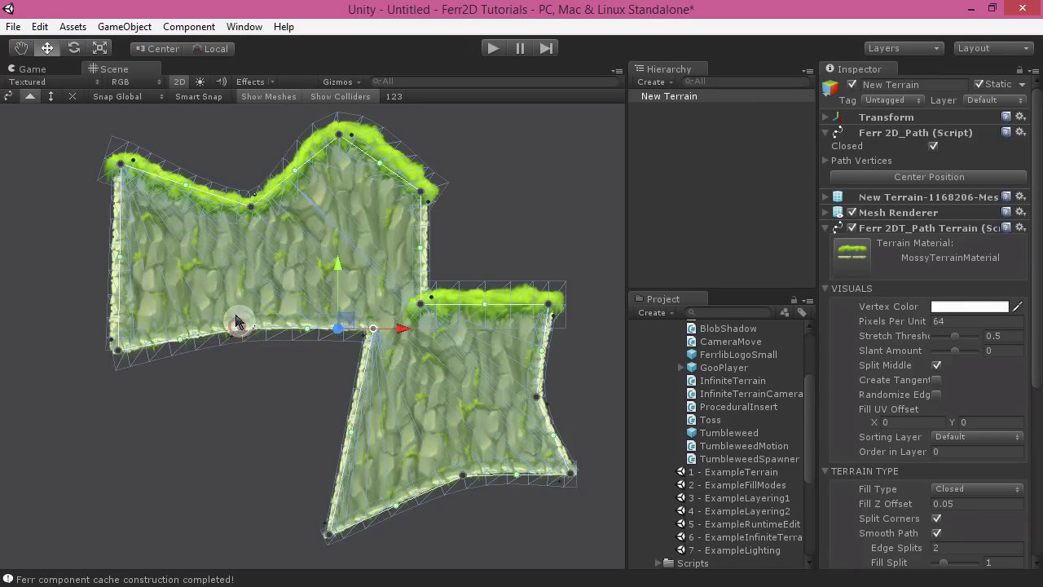
left_click_drag(236, 315, 227, 311)
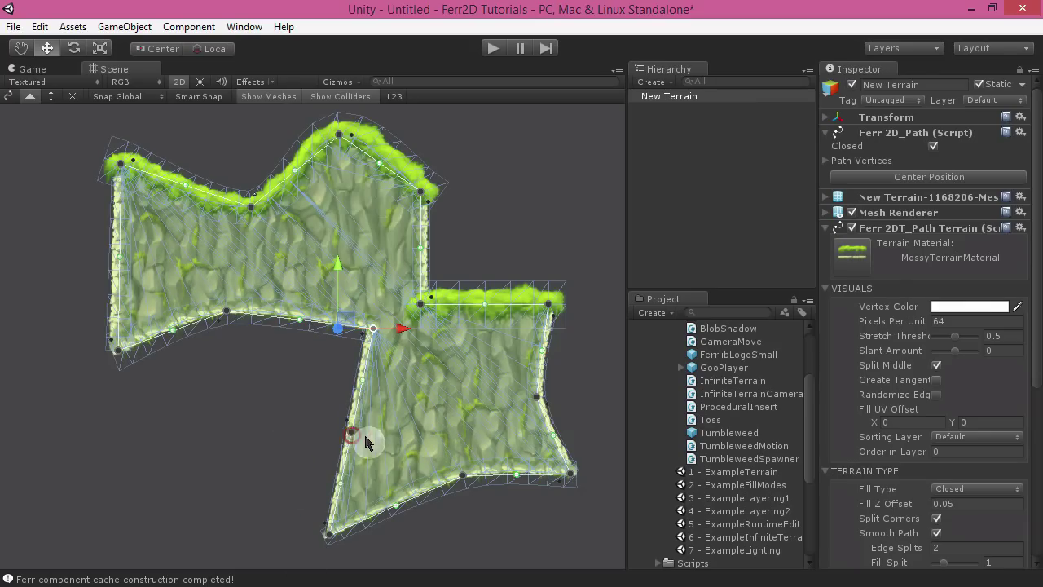
left_click_drag(364, 434, 387, 431)
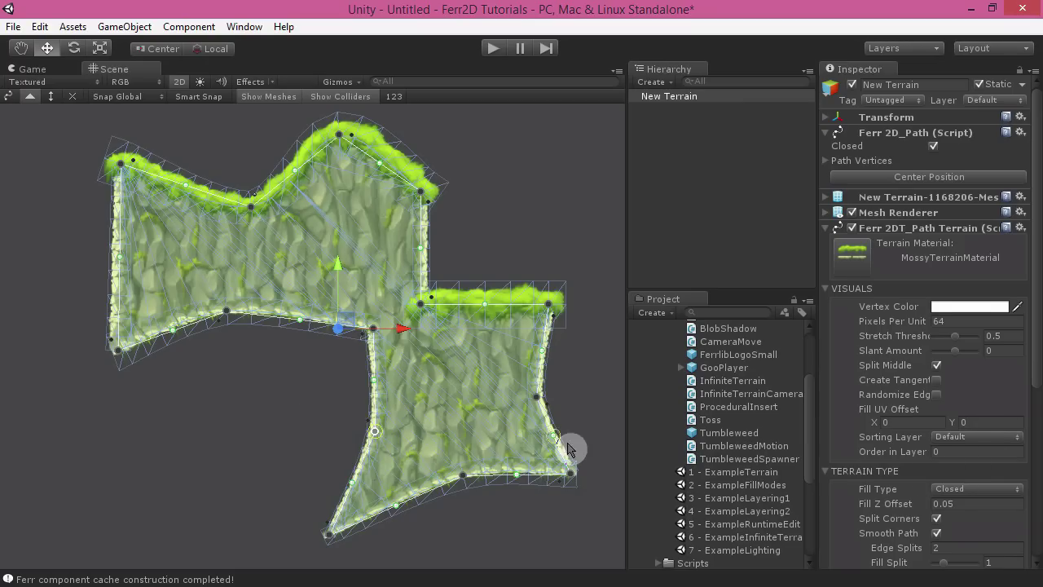
Hide the terrain's mesh wireframe in the scene.
scroll(907, 481, "down", 3)
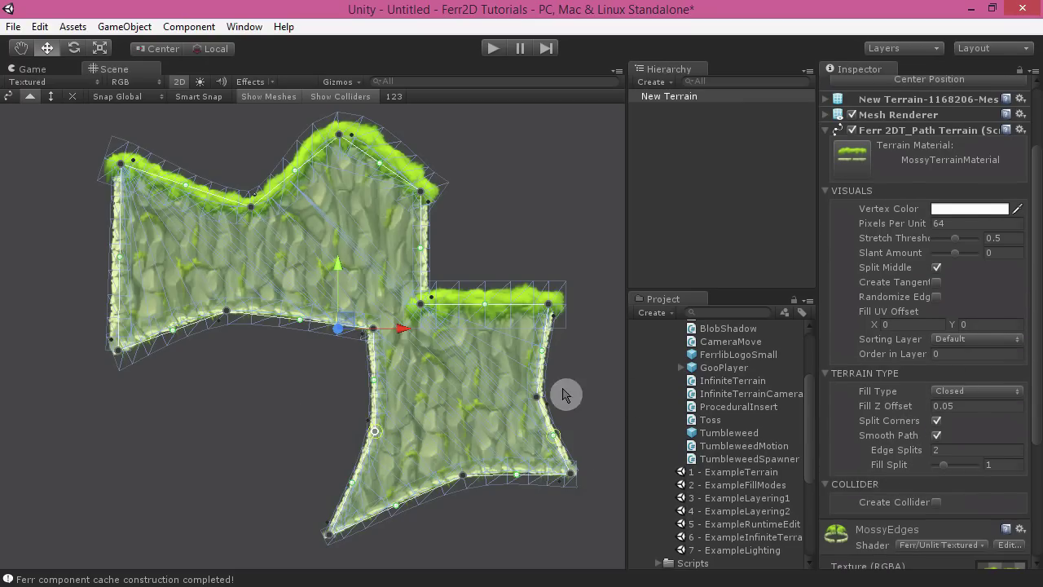
left_click(273, 96)
middle_click_drag(498, 175, 506, 168)
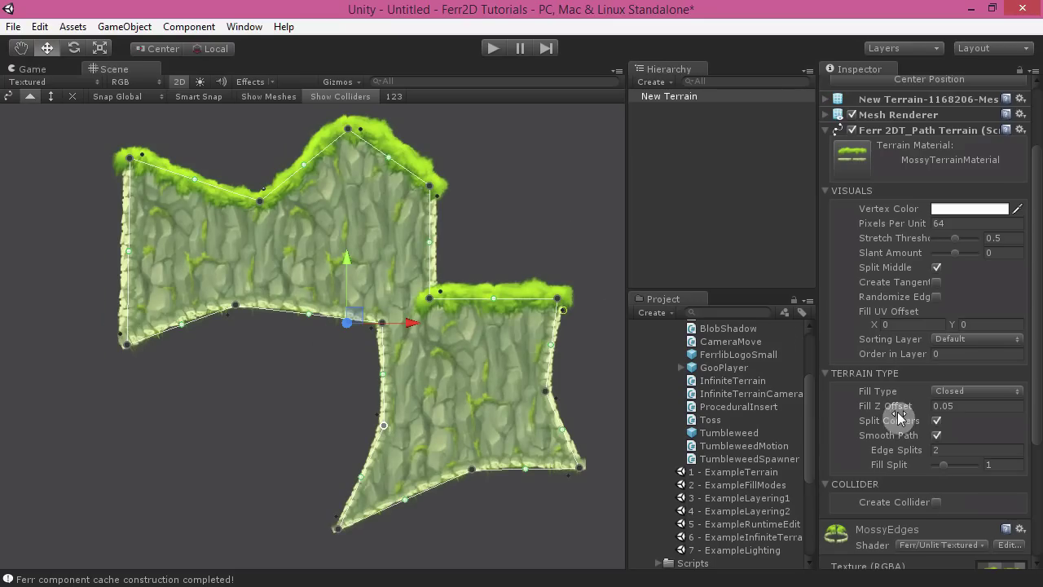
Set the terrain's Fill Type to Inverted Closed and inspect the resulting shape without its selection handles.
left_click(978, 391)
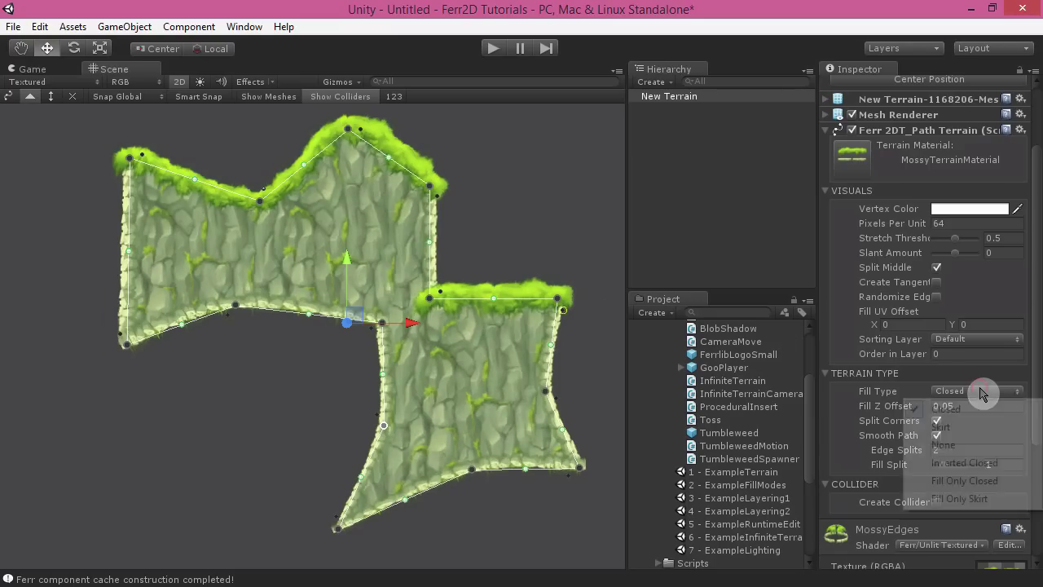
left_click(968, 462)
left_click(466, 363)
middle_click_drag(466, 364, 413, 369)
scroll(413, 369, "down", 2)
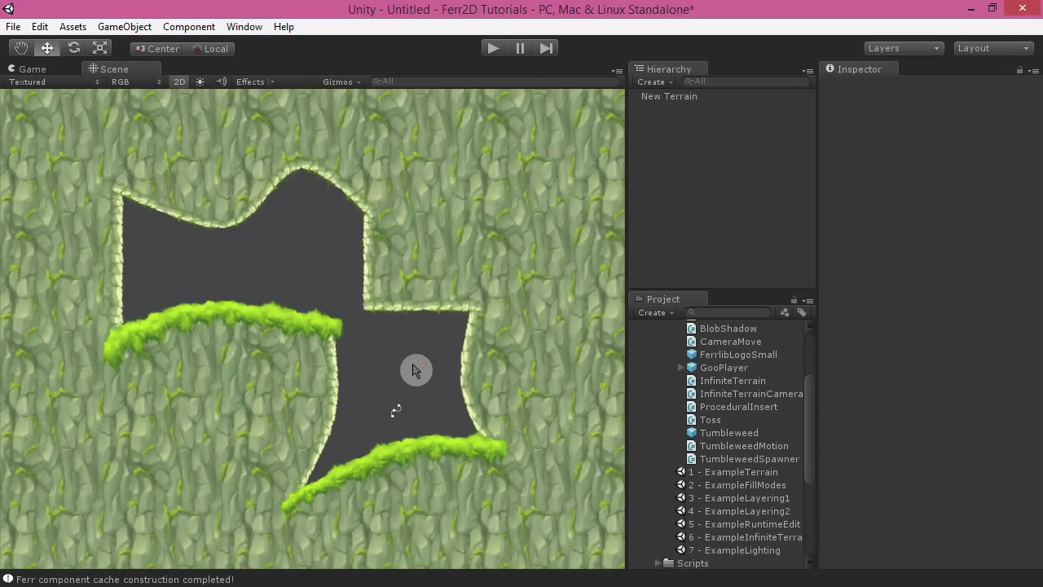
Shift the right ledge's inner corner up and outward, and set the Fill Type to Fill Only Closed.
left_click(449, 246)
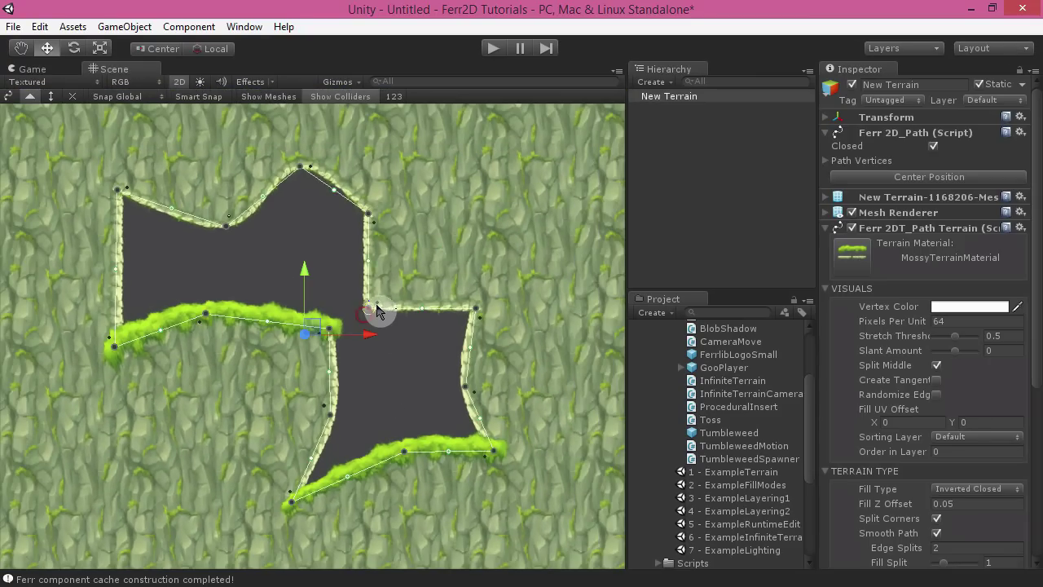
left_click_drag(377, 312, 387, 303)
left_click(996, 438)
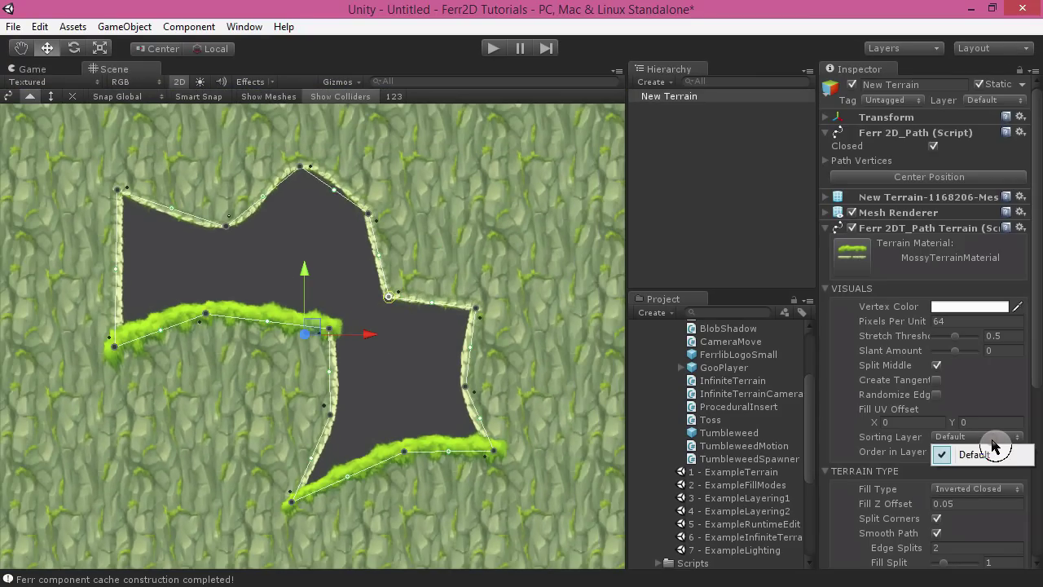
left_click(955, 488)
left_click(960, 489)
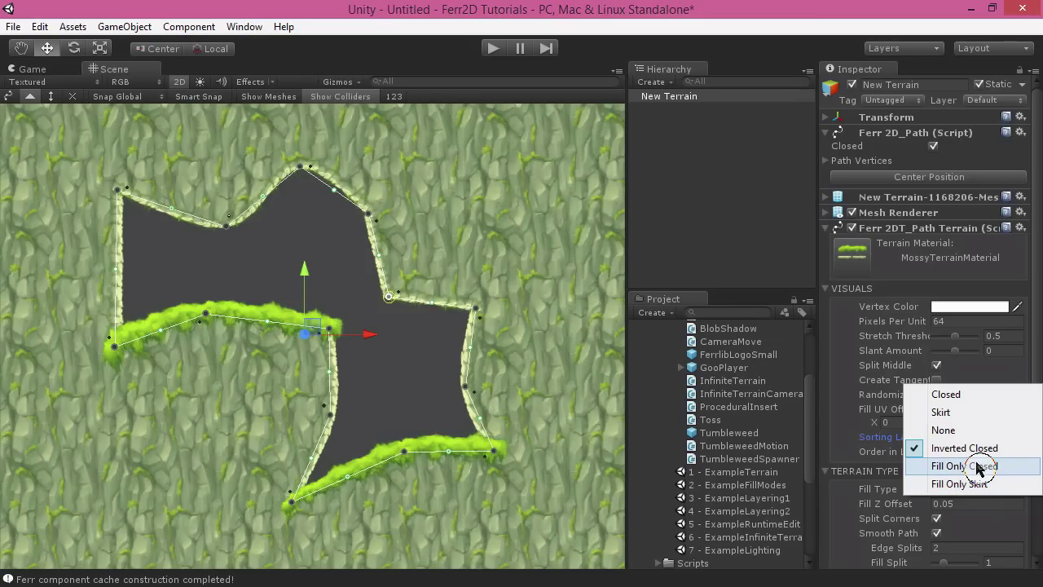
left_click(978, 470)
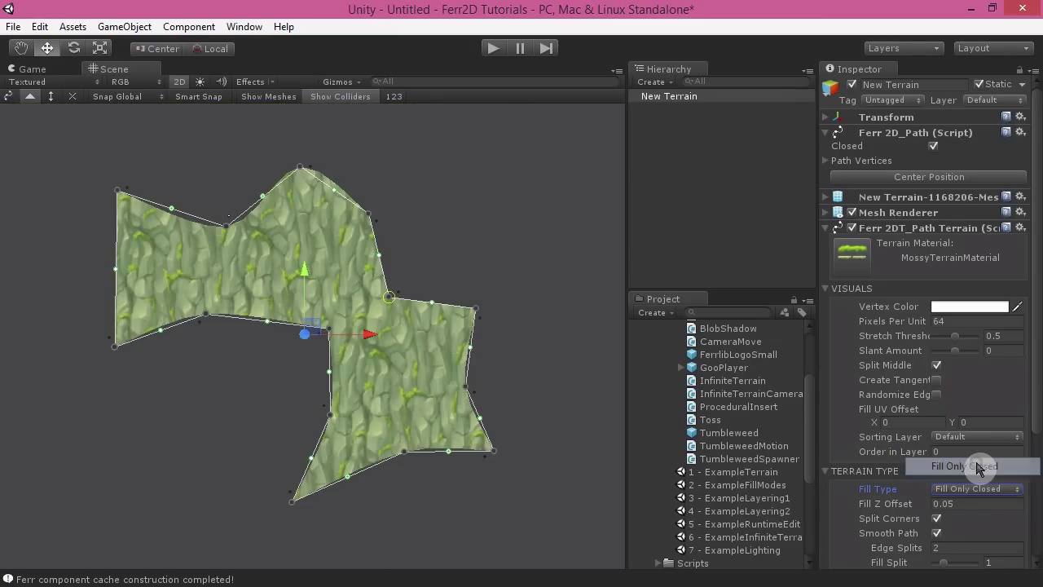
middle_click_drag(431, 200, 455, 211)
left_click(470, 210)
left_click(399, 367)
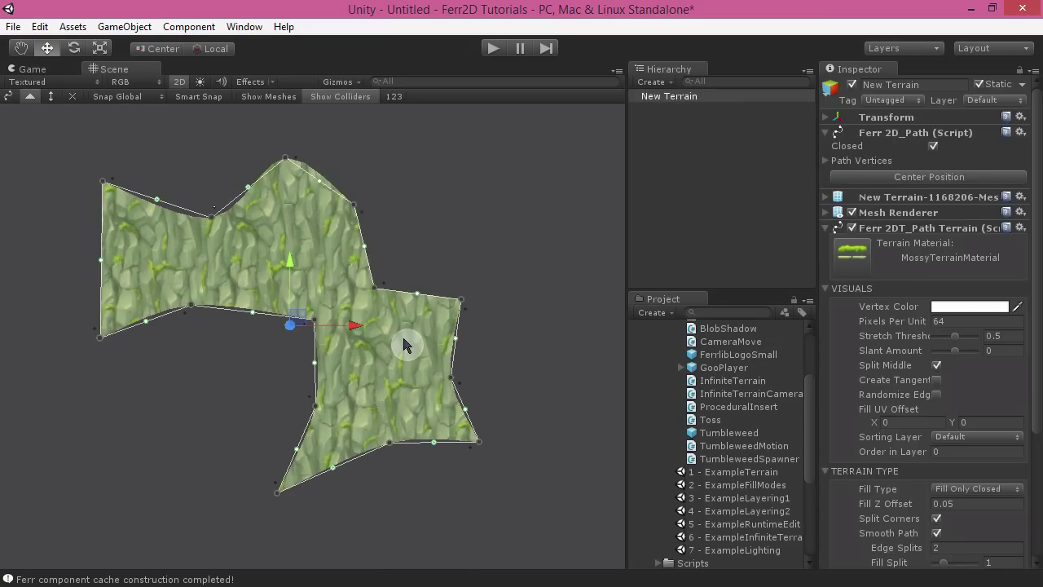
left_click(461, 190)
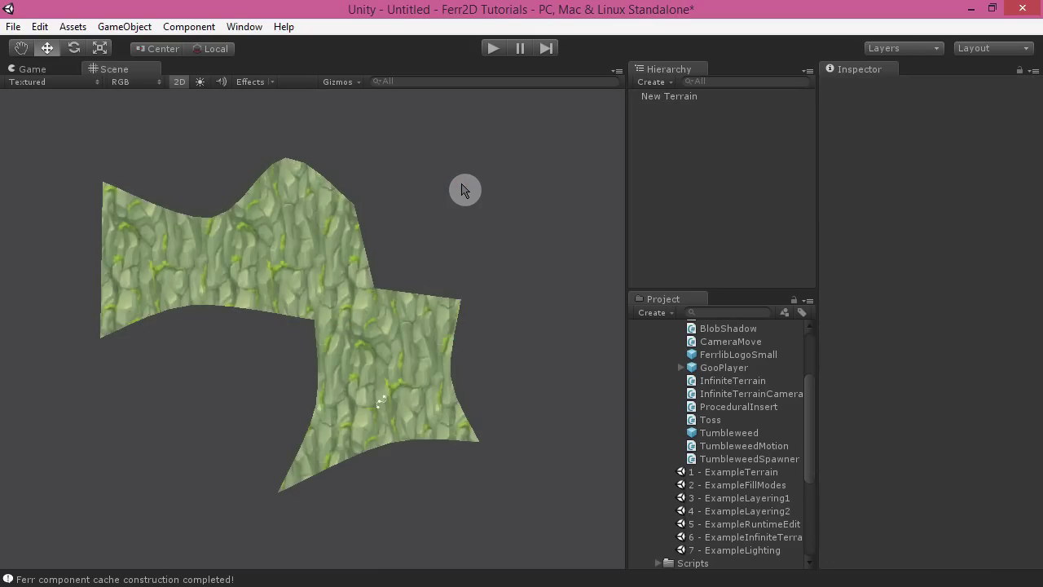
Raise the right ledge by moving its outer and inner corner vertices upward and slightly outward.
left_click(452, 321)
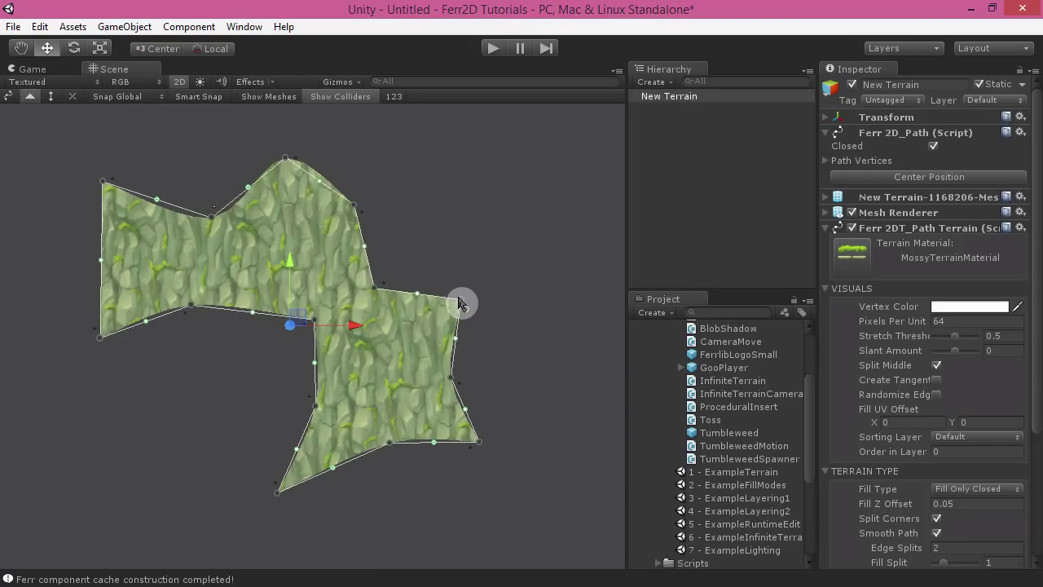
left_click_drag(460, 303, 472, 277)
left_click_drag(372, 294, 380, 256)
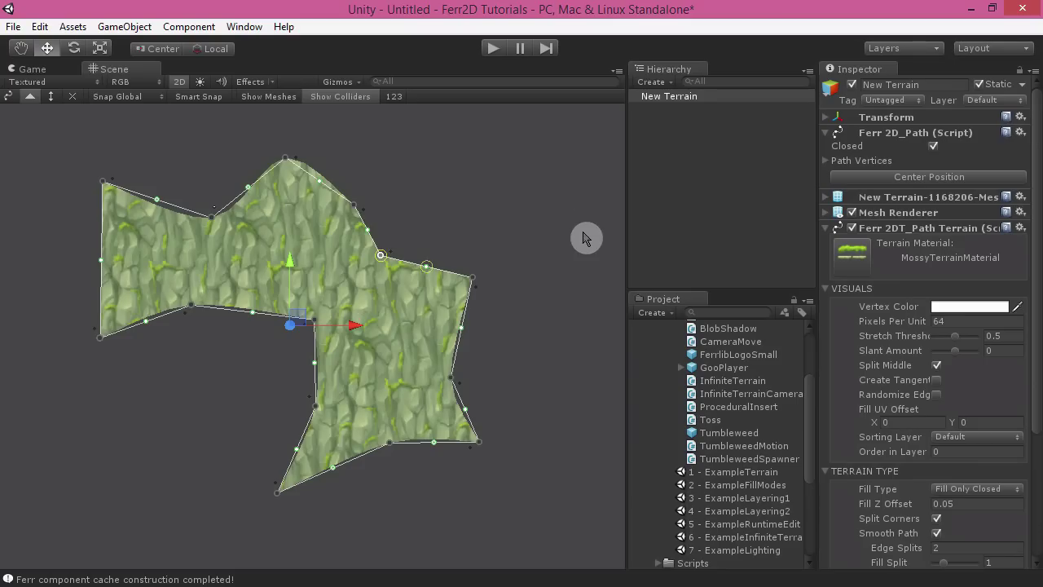
Set the Fill Type to Skirt and pull both open ends of the path outward, the right one far beyond the block.
left_click(992, 488)
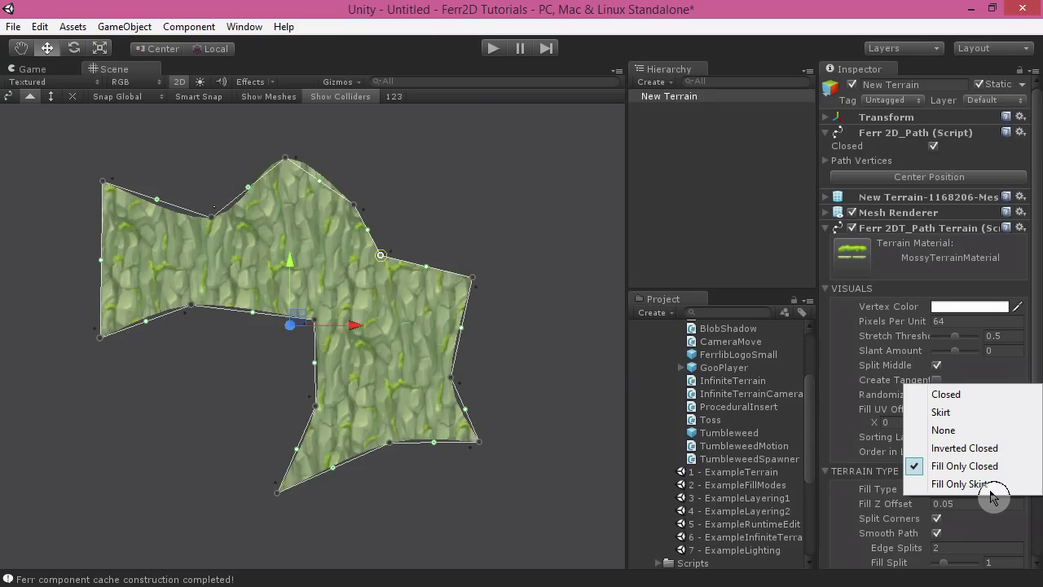
left_click(957, 421)
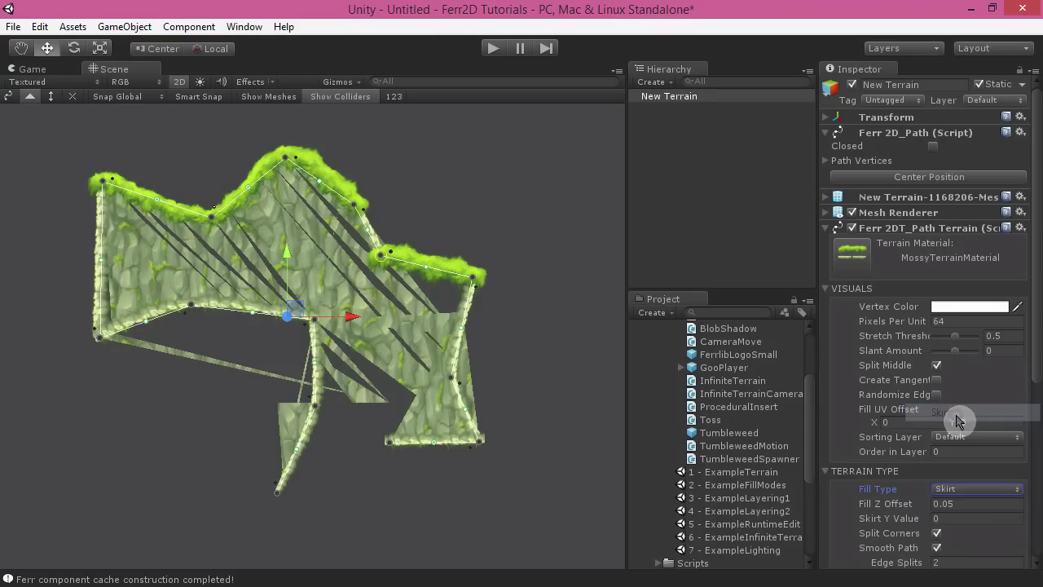
left_click_drag(276, 498, 250, 495)
left_click_drag(388, 443, 602, 442)
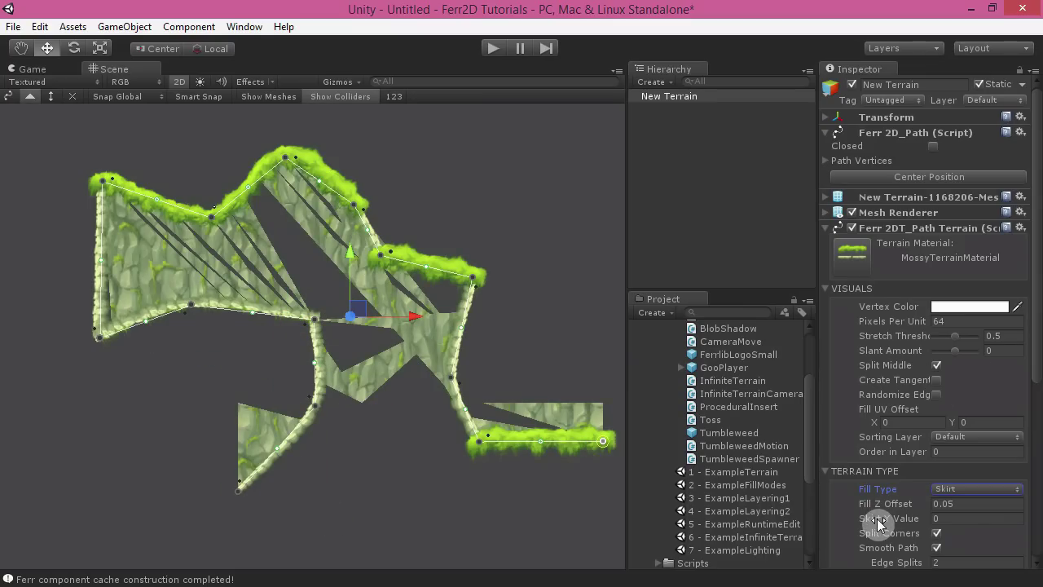
Lower the Skirt Y Value to -10.35, and pull the path's left end up and outward to form a mossy floor.
left_click_drag(877, 522, 517, 365)
middle_click_drag(516, 366, 512, 255)
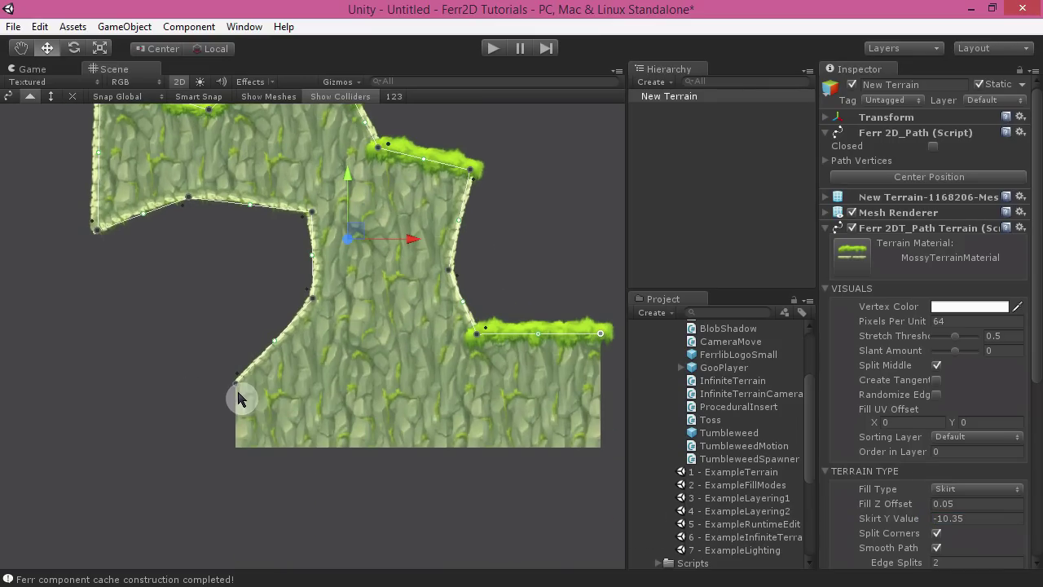
left_click_drag(234, 383, 147, 319)
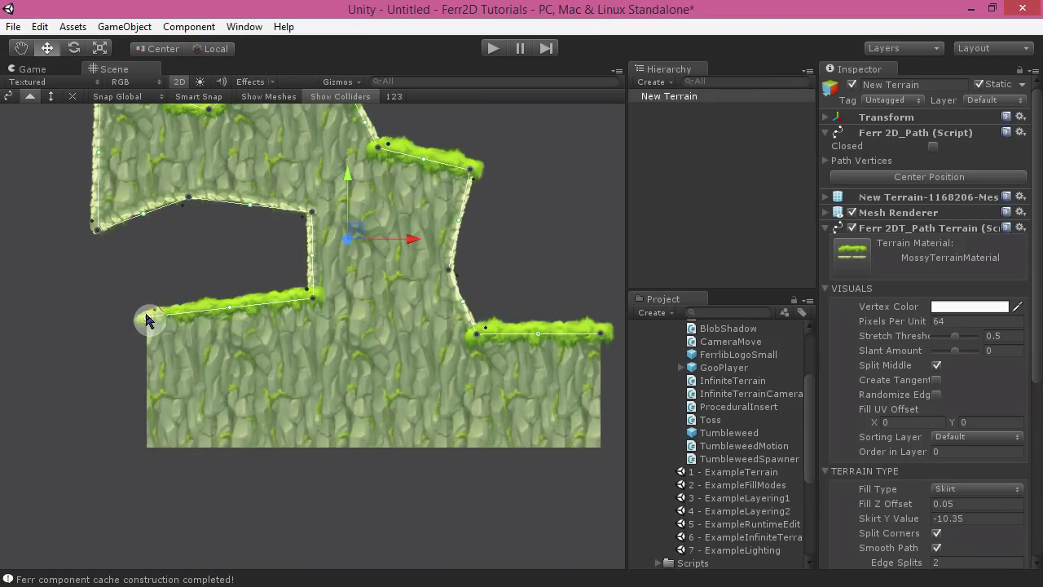
Extend the ground leftward into a hill with two added vertices, raise the right end outward, and add a sagging vertex before it.
scroll(122, 359, "down", 5)
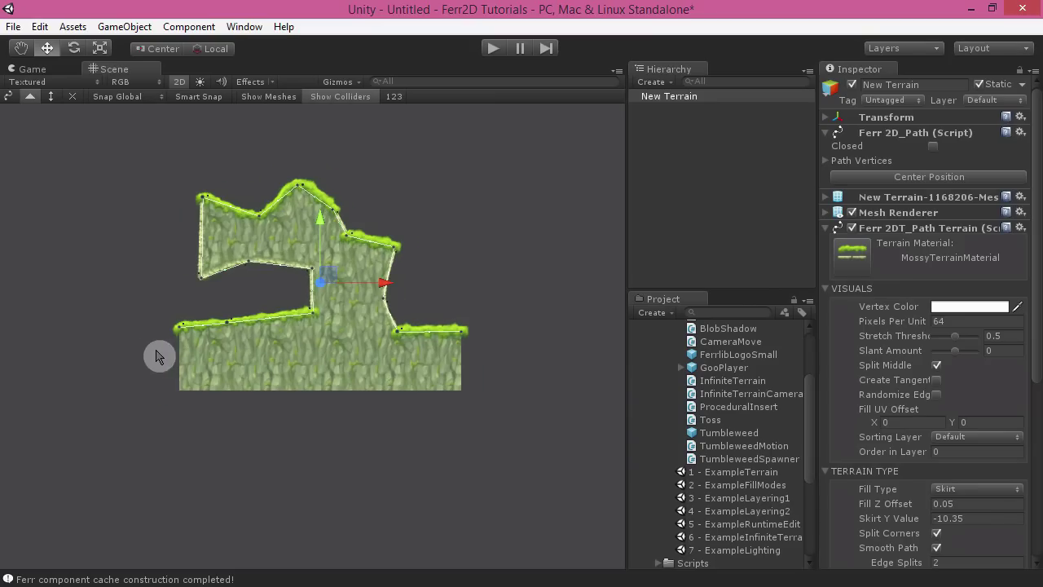
left_click(66, 291)
left_click(10, 313)
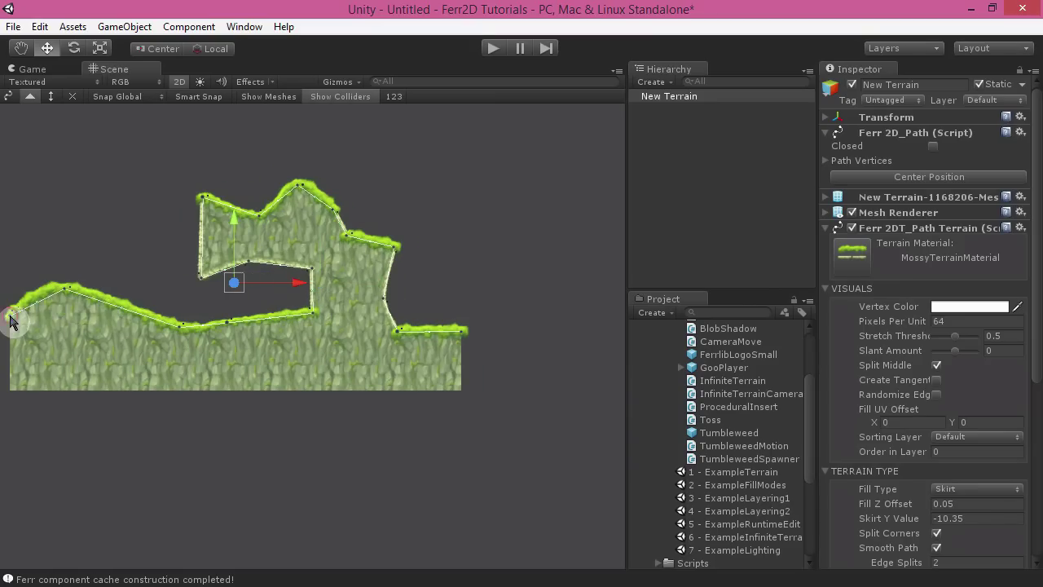
left_click_drag(460, 335, 596, 296)
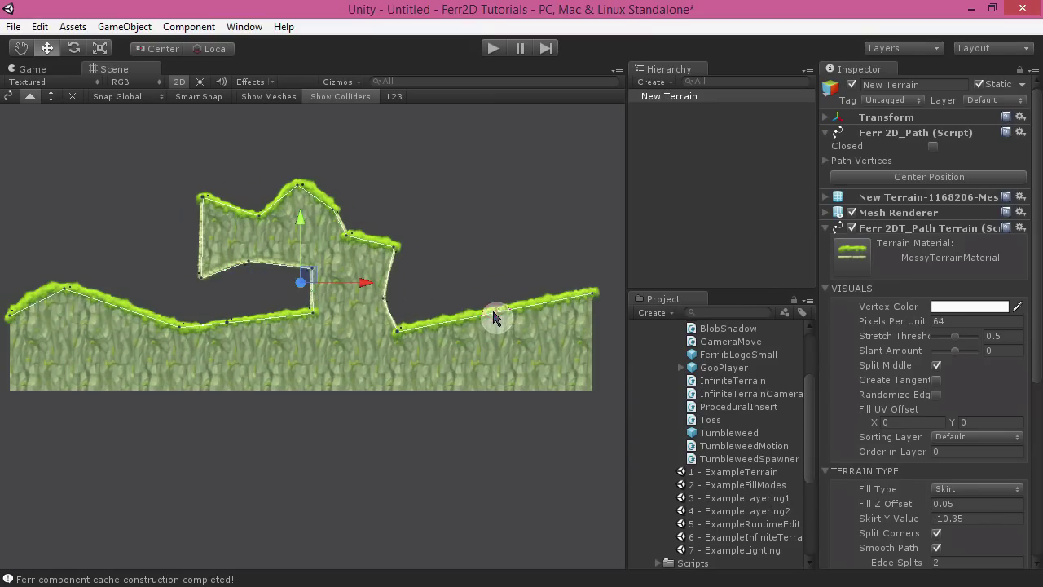
left_click_drag(493, 311, 506, 338)
Append a vertex beyond the path's right end, sloping the ground gently down from the rise.
right_click_drag(531, 290, 446, 279)
scroll(448, 279, "down", 3)
key("f")
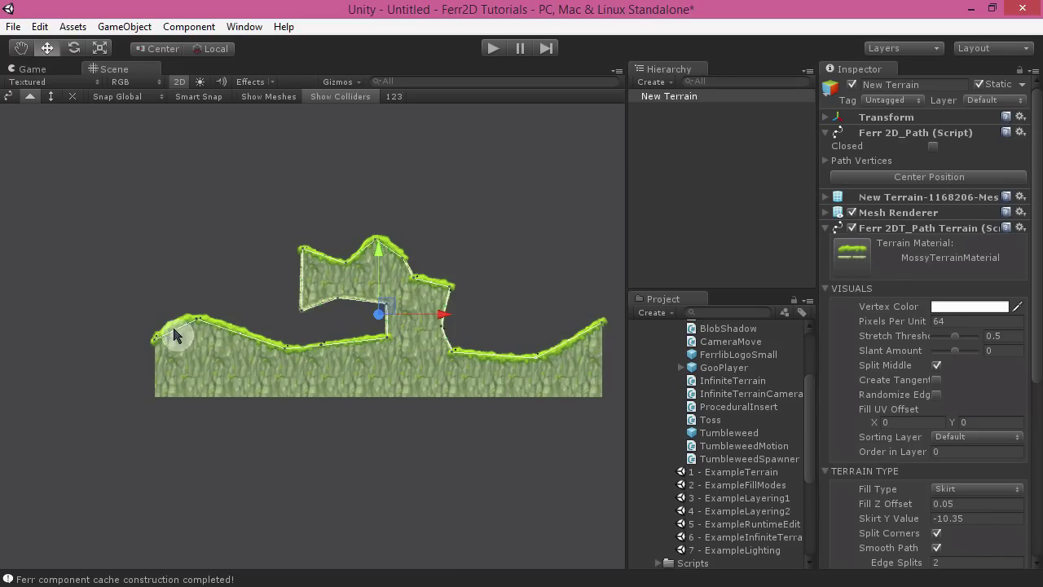
left_click(72, 339)
middle_click_drag(534, 275, 392, 252)
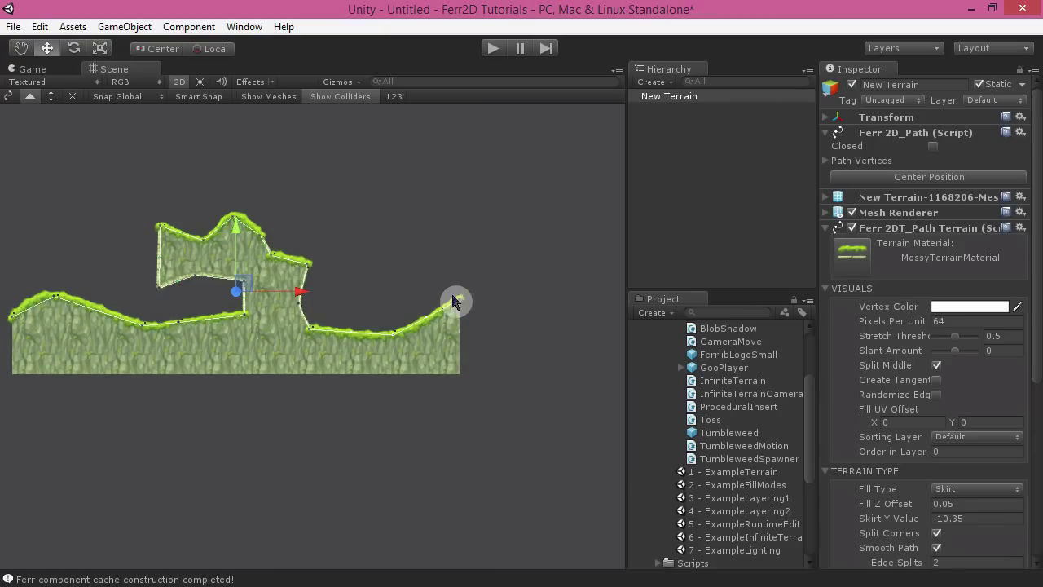
left_click(576, 315, "shift")
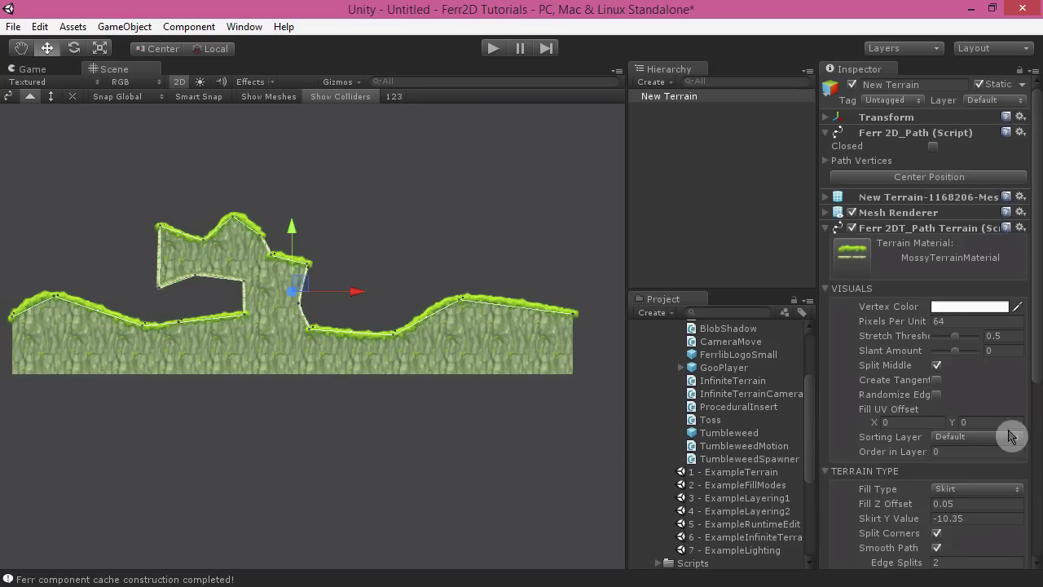
Set the Fill Type to Fill Only Skirt and inspect the terrain up close without its selection handles.
left_click(973, 497)
left_click(955, 485)
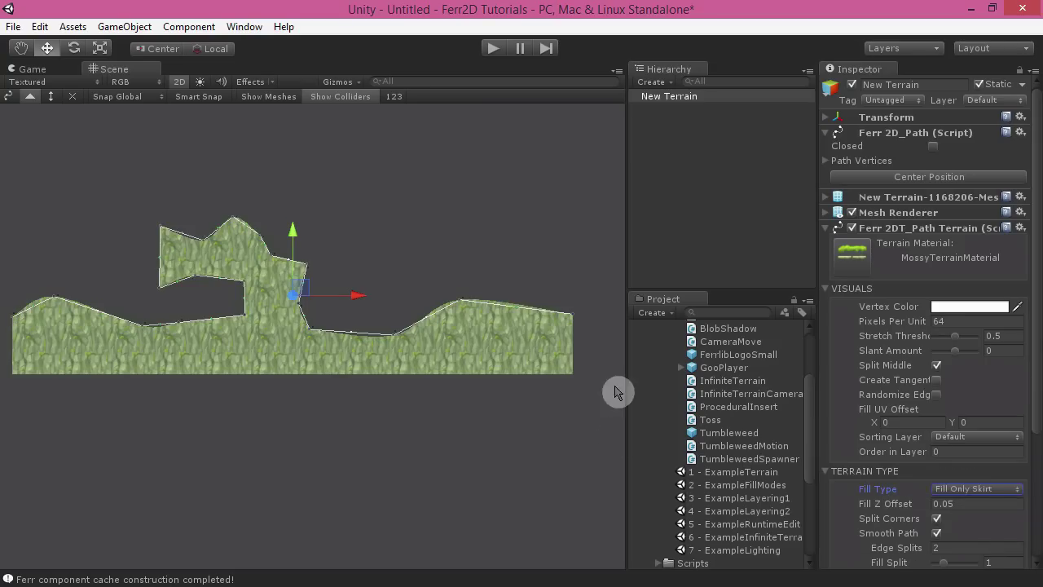
left_click(427, 189)
right_click_drag(227, 195, 301, 213)
scroll(300, 213, "up", 10)
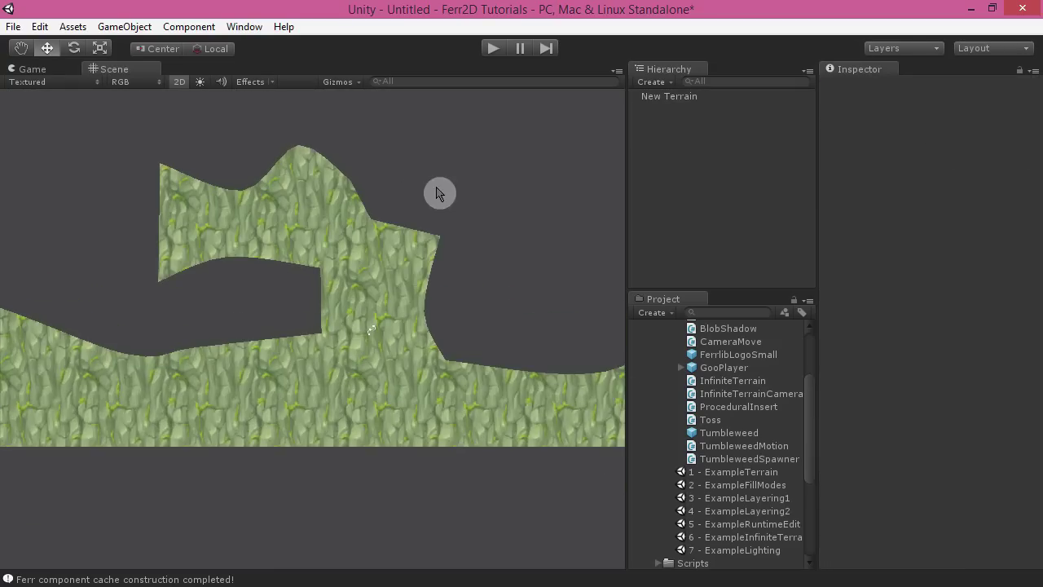
right_click_drag(436, 187, 461, 229)
middle_click_drag(461, 231, 444, 250)
Set the terrain's Fill Type to Skirt, and reshape the upper outcrop by moving its right corner outward and its peak lower.
left_click(379, 376)
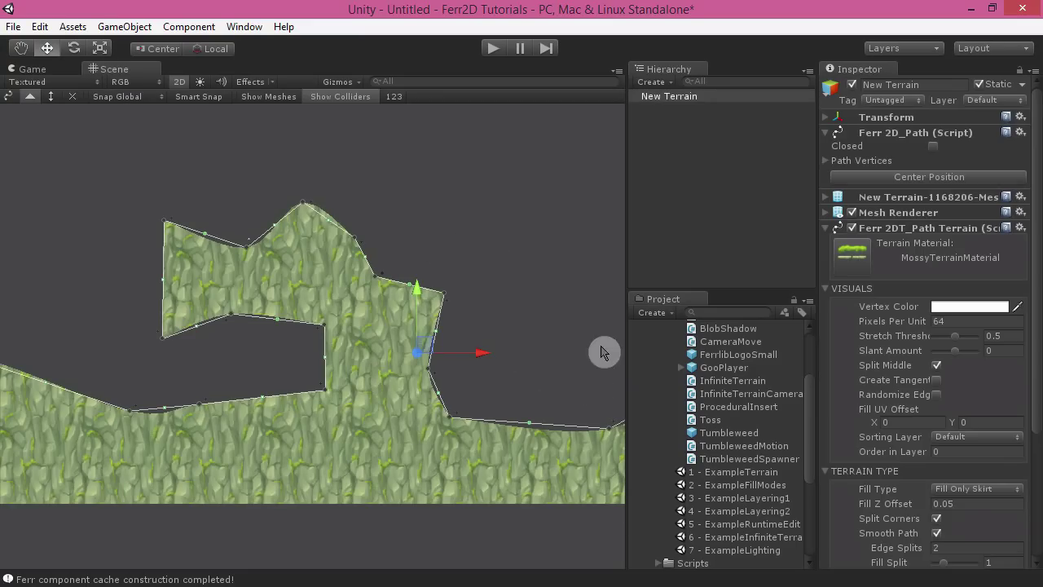
left_click(981, 489)
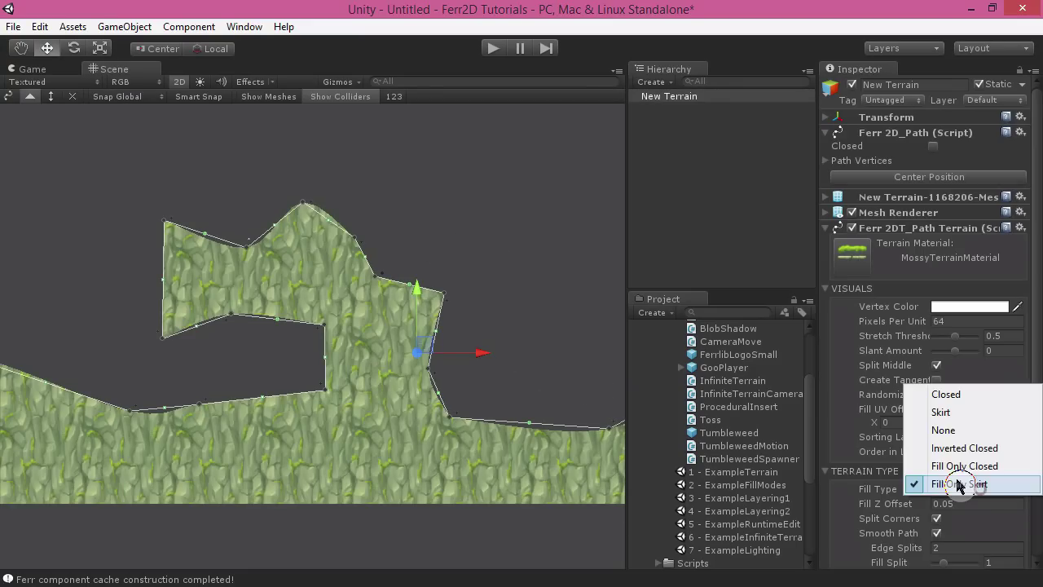
left_click(959, 421)
middle_click_drag(459, 237, 458, 146)
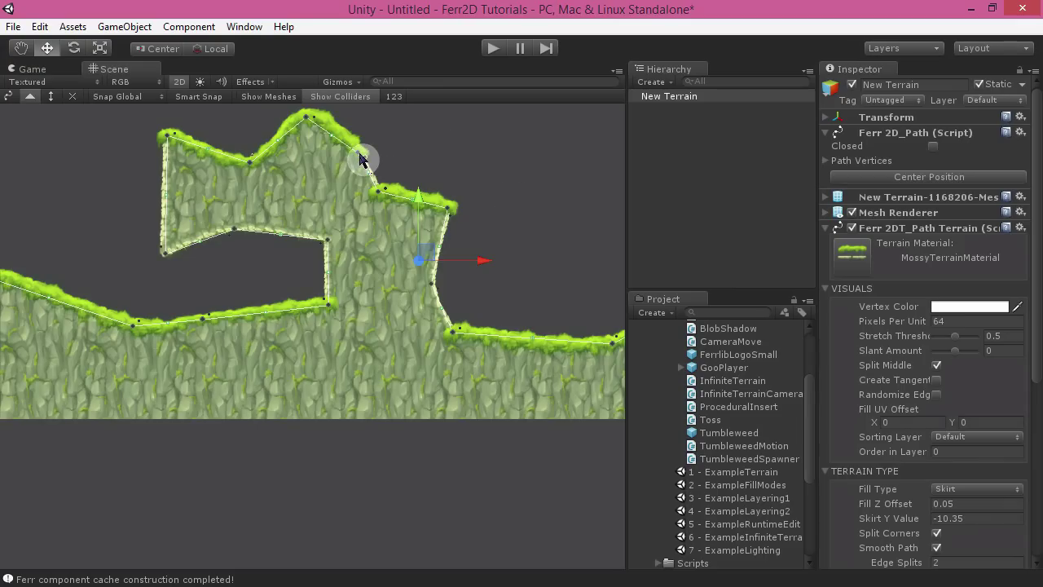
left_click_drag(361, 159, 386, 142)
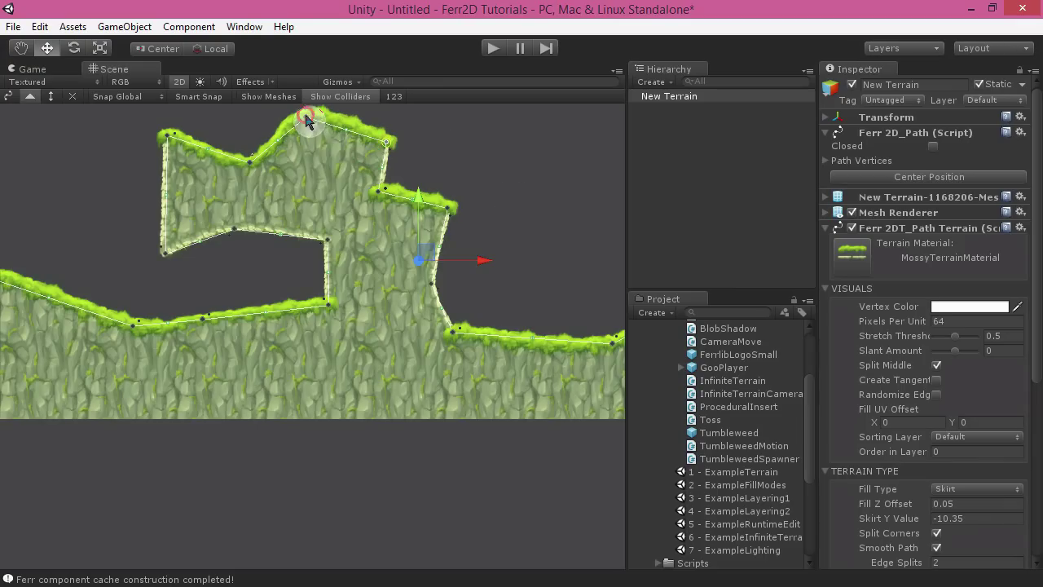
left_click_drag(306, 119, 284, 158)
Enable Create Collider for the terrain and view the collider outline along its edges.
scroll(552, 265, "up", 2)
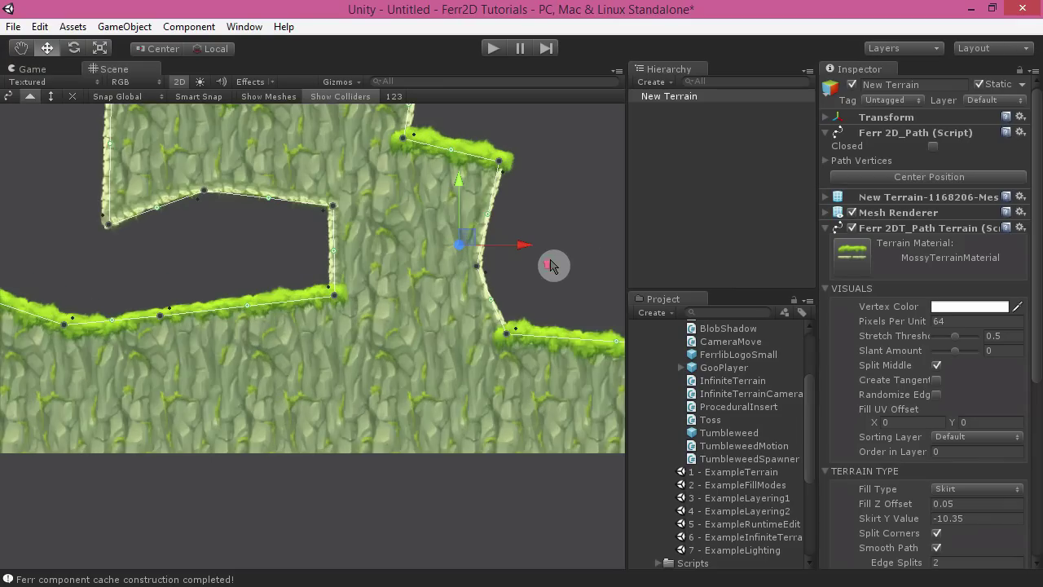
middle_click_drag(581, 216, 430, 256)
scroll(514, 294, "down", 1)
scroll(887, 492, "down", 6)
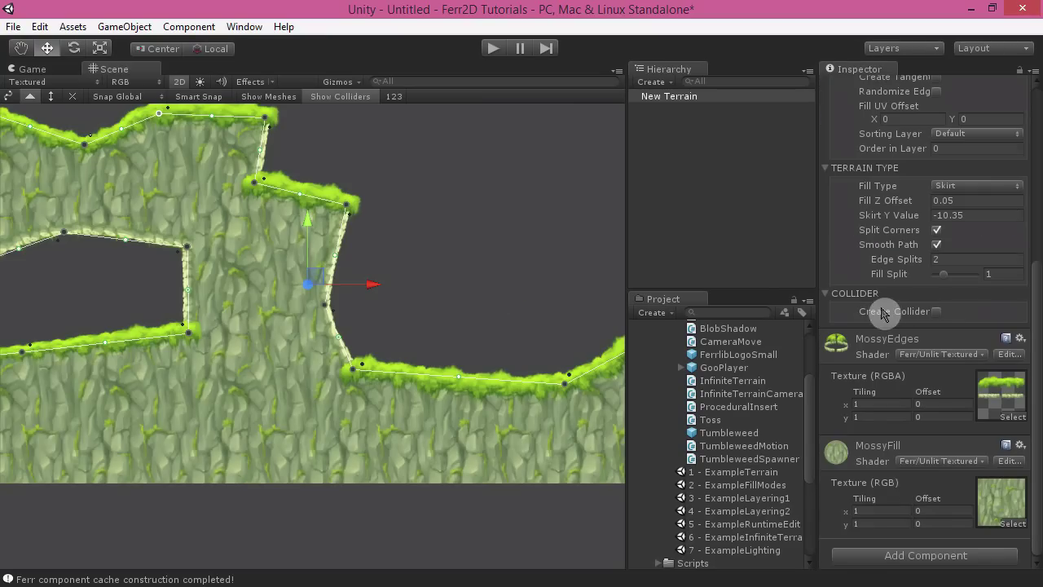
left_click(936, 312)
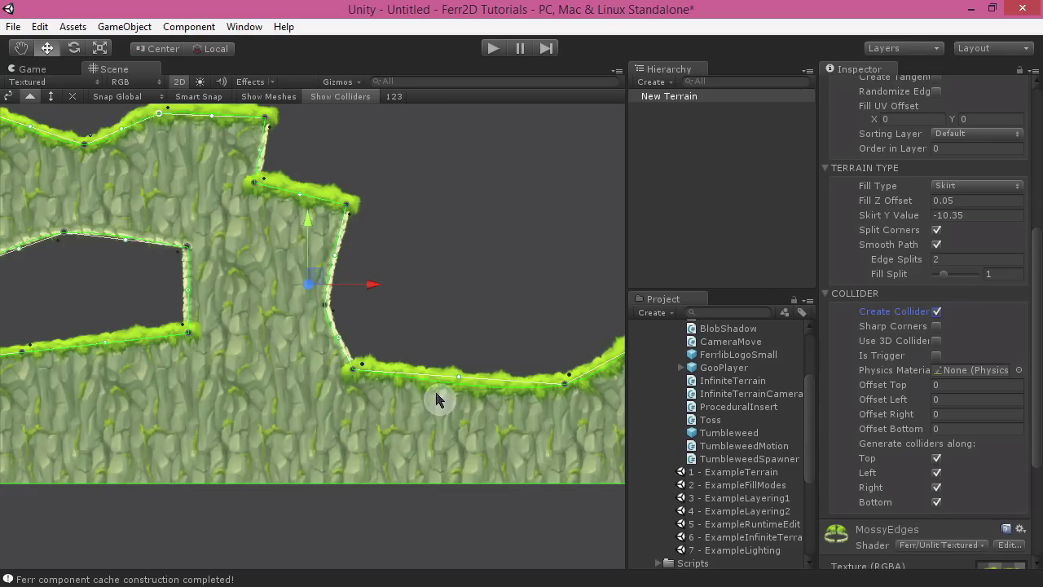
middle_click_drag(457, 309, 590, 369)
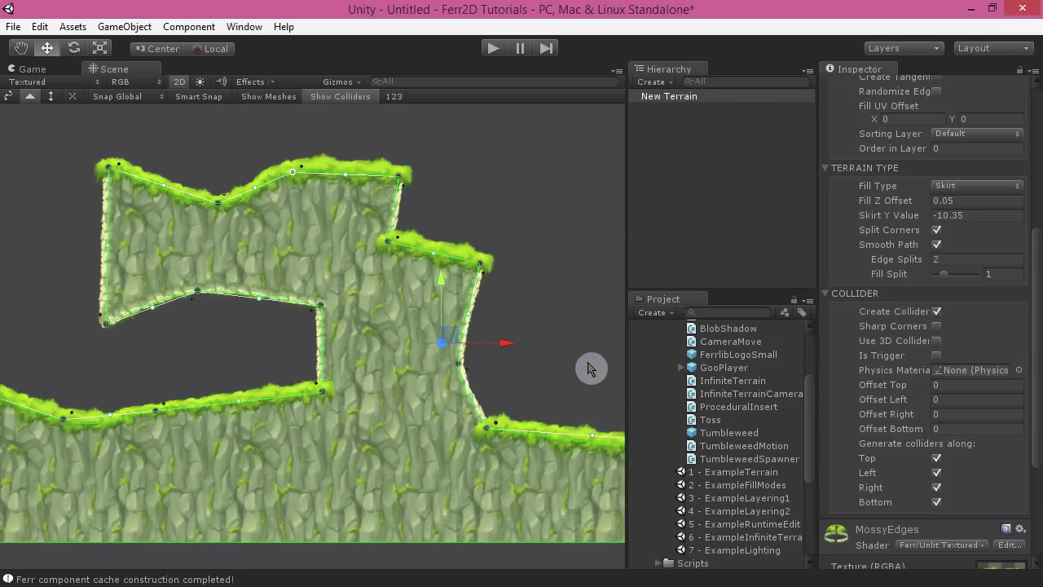
Change the terrain material to CaveTerrainMaterial.
left_click(640, 218)
scroll(900, 320, "up", 5)
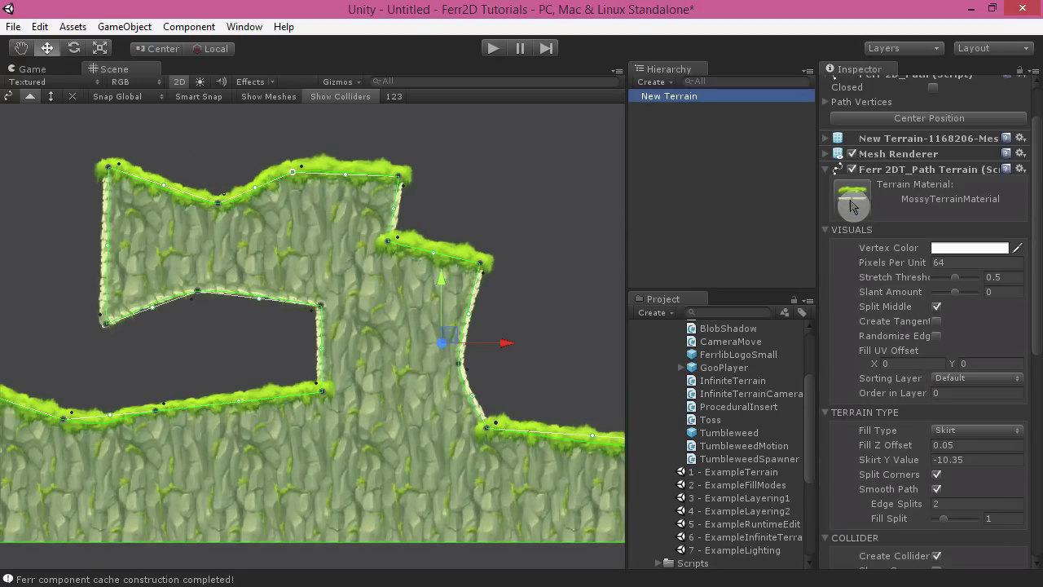
left_click(856, 197)
scroll(367, 297, "down", 3)
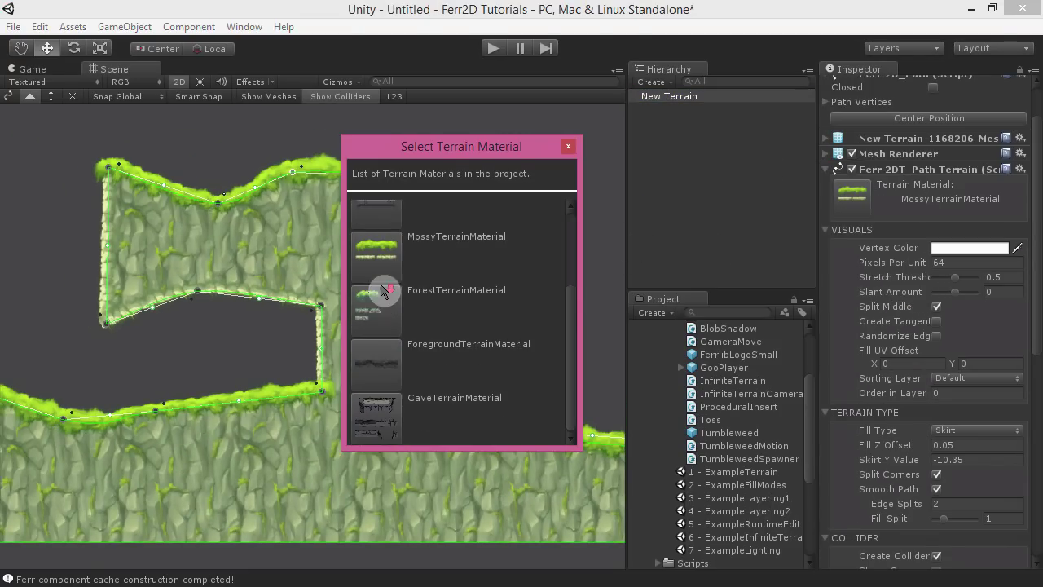
left_click(378, 430)
scroll(447, 469, "up", 3)
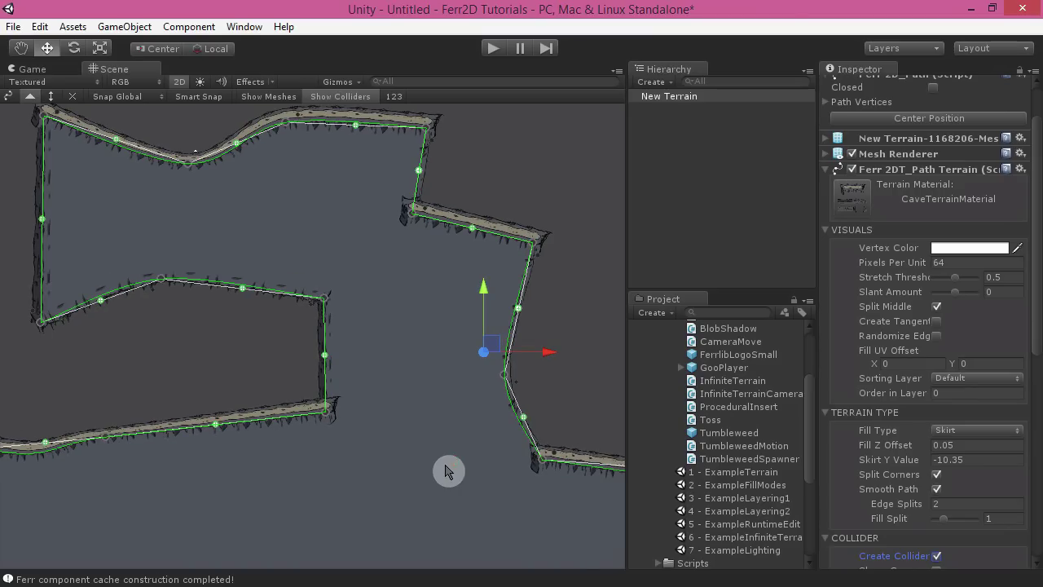
Match the collider to the cave edges with Offset Top 0.34, Offset Left 0.24 and Offset Right 0.3.
middle_click_drag(575, 290, 498, 260)
scroll(499, 261, "up", 3)
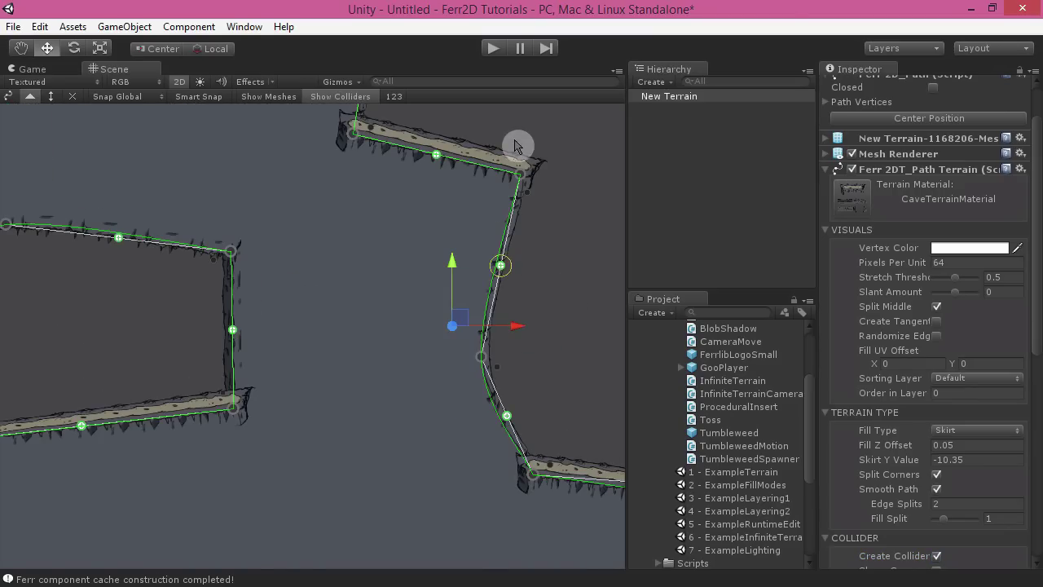
middle_click_drag(531, 140, 446, 296)
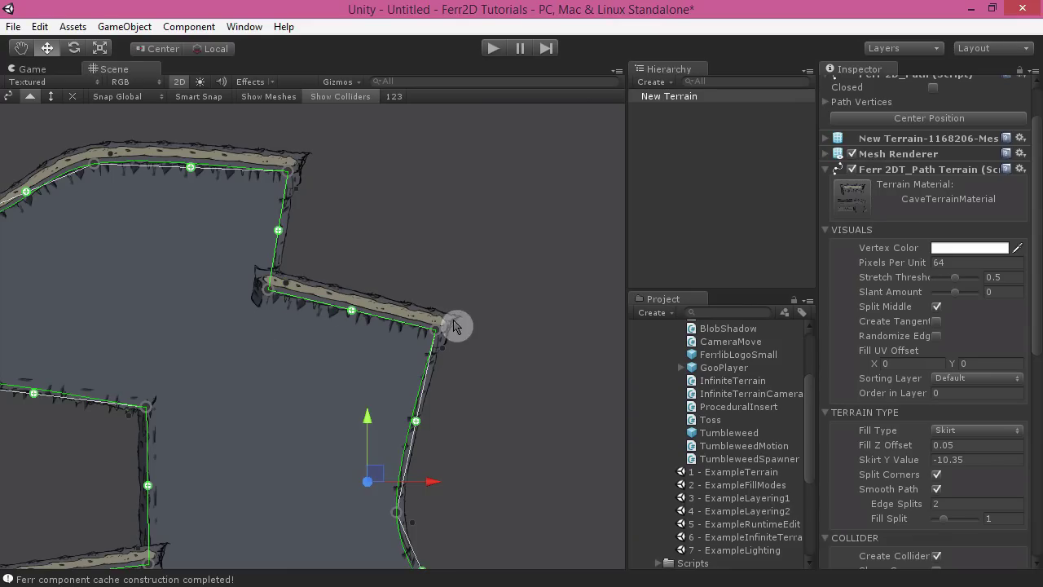
left_click(351, 310)
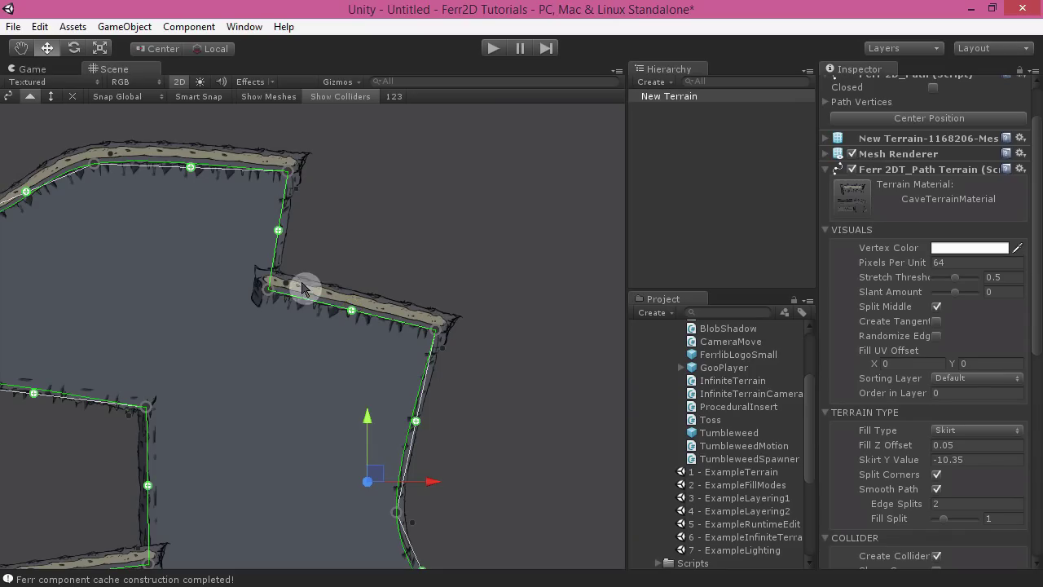
scroll(897, 423, "down", 5)
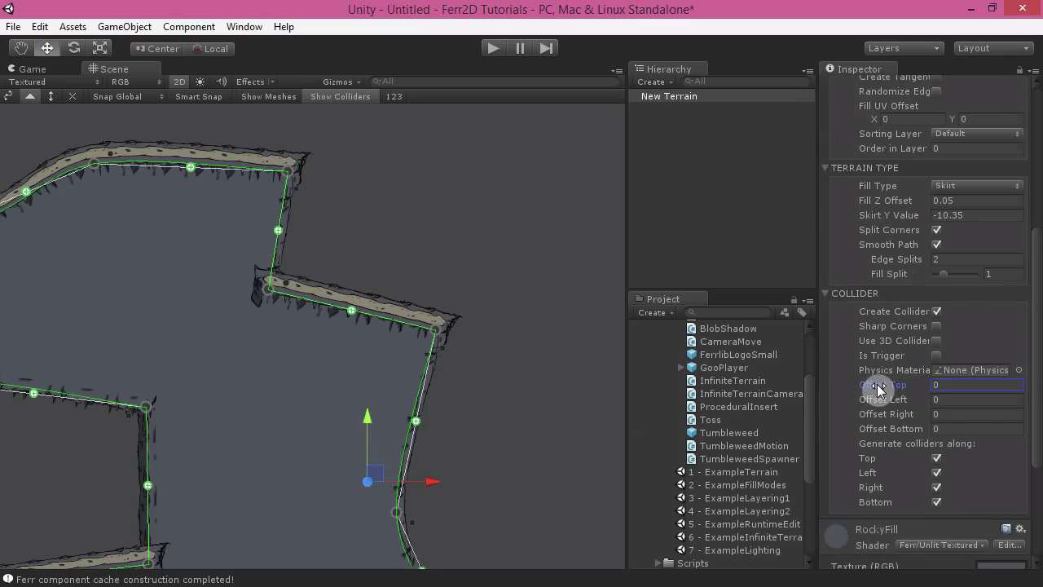
left_click_drag(883, 389, 885, 388)
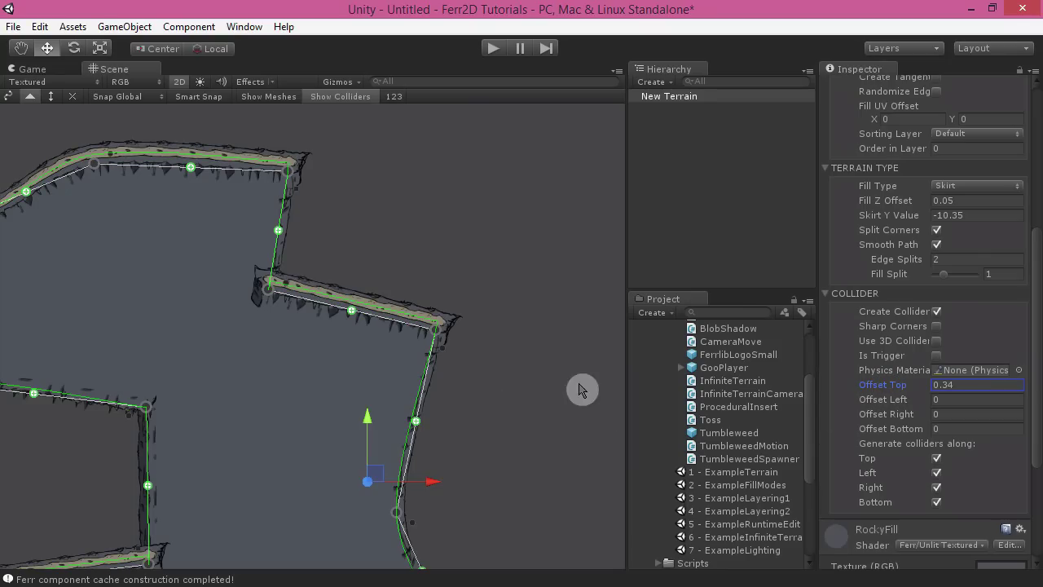
left_click_drag(886, 414, 896, 402)
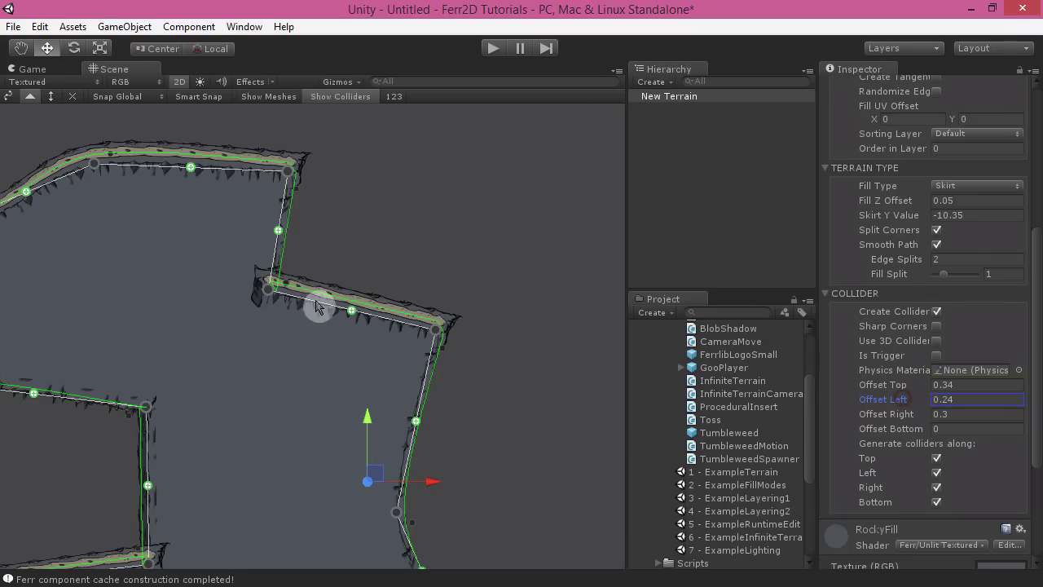
Check the offset collider along the upper ledges up close, and enable Sharp Corners for it.
middle_click_drag(366, 217, 405, 162)
scroll(456, 281, "up", 5)
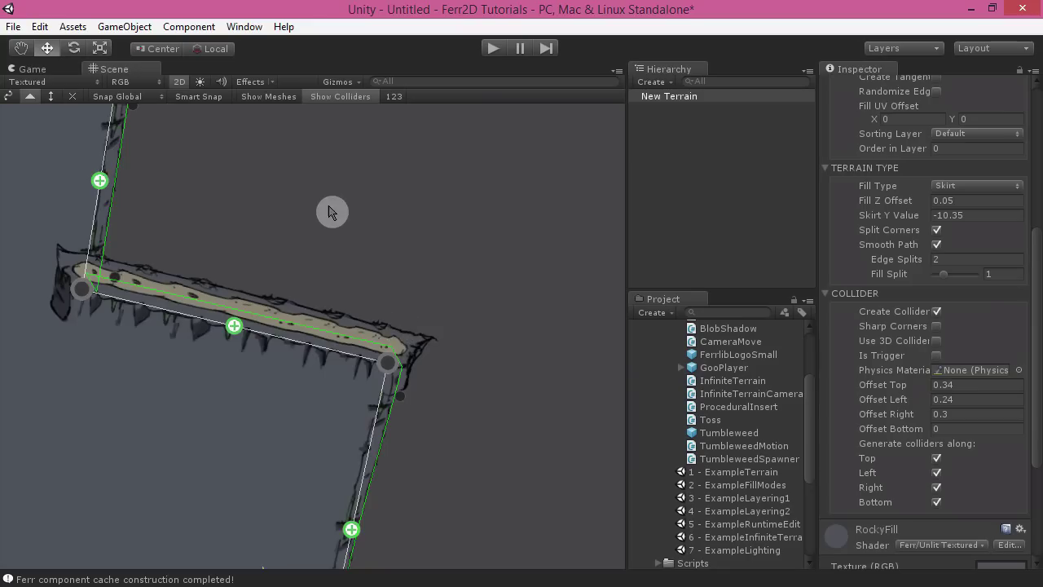
middle_click_drag(331, 209, 436, 446)
middle_click_drag(298, 252, 603, 241)
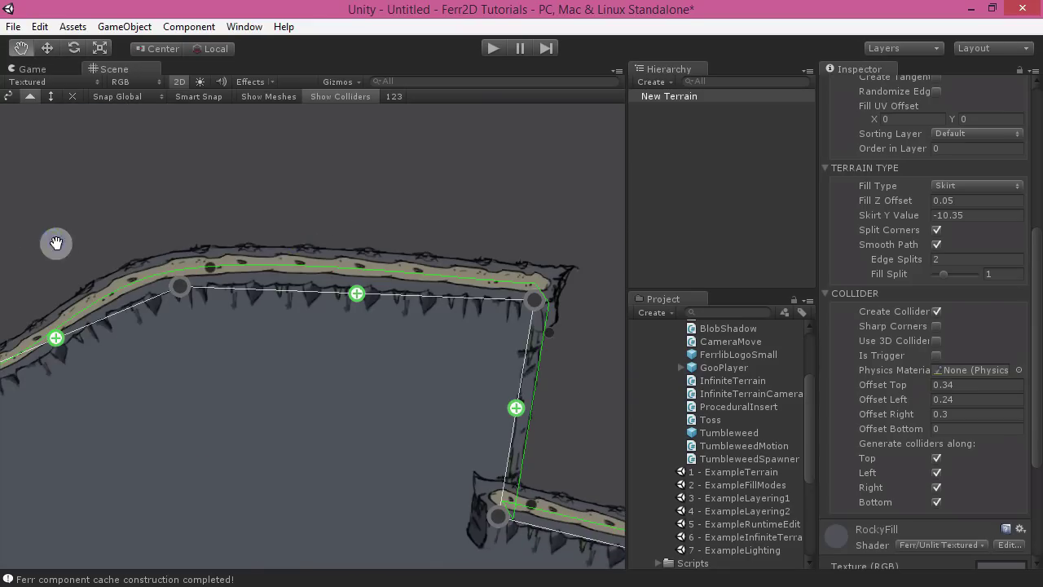
middle_click_drag(56, 244, 522, 189)
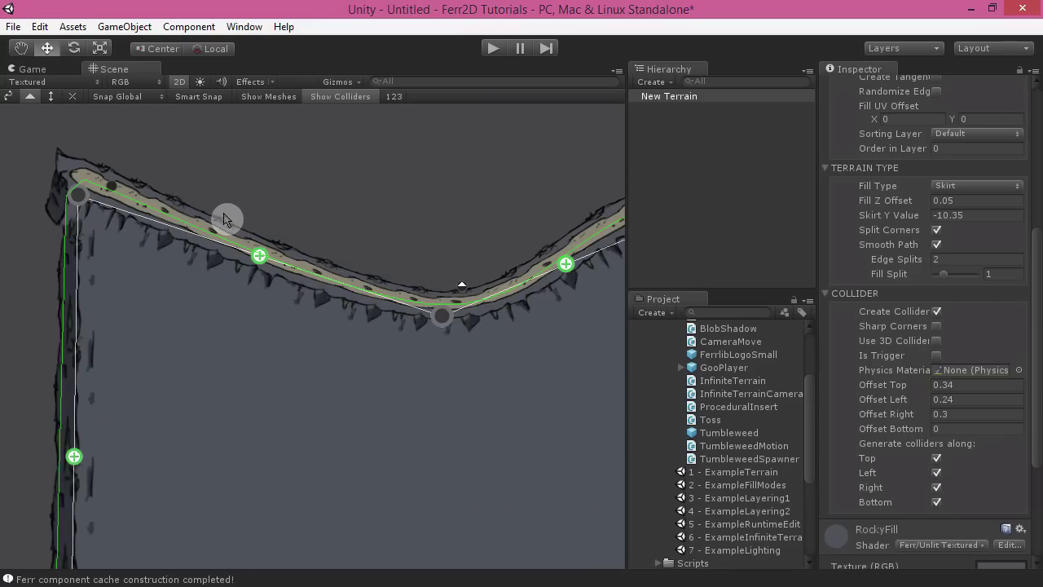
scroll(296, 282, "down", 2)
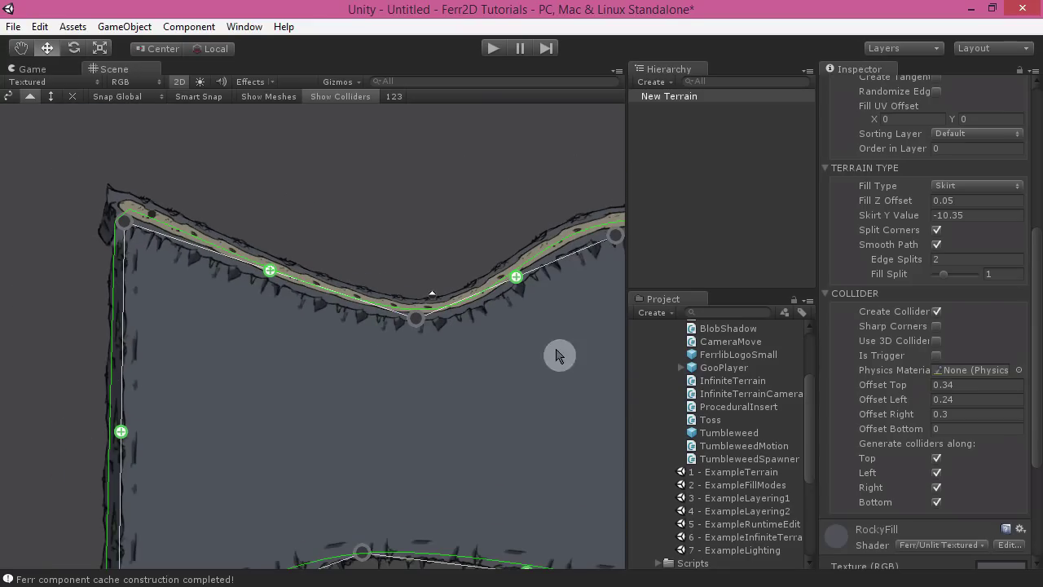
left_click(936, 326)
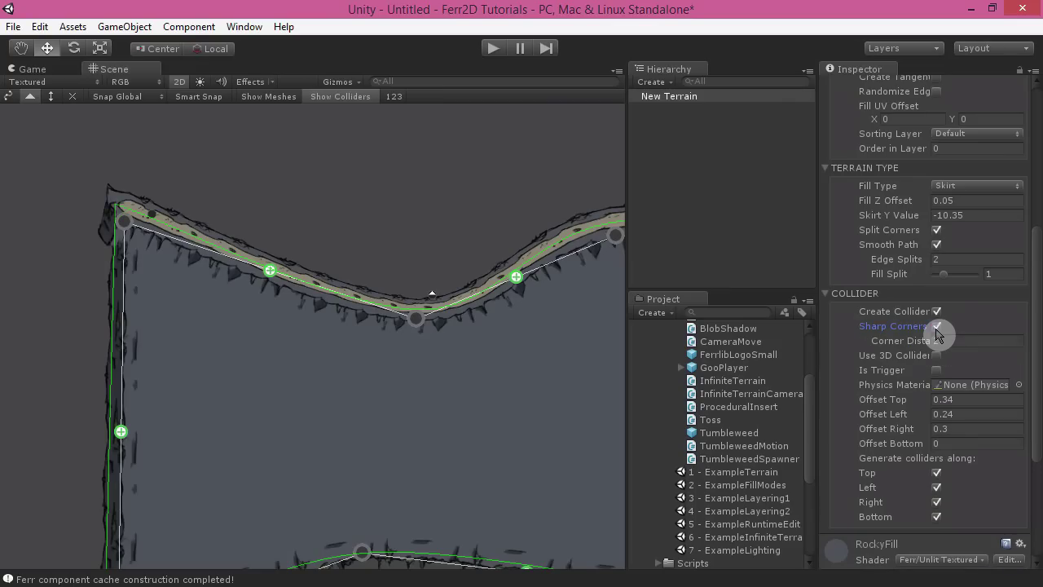
Inspect the sharpened collider corners and enable Use 3D Collider for the terrain.
middle_click_drag(326, 223, 447, 229)
middle_click_drag(505, 188, 232, 367)
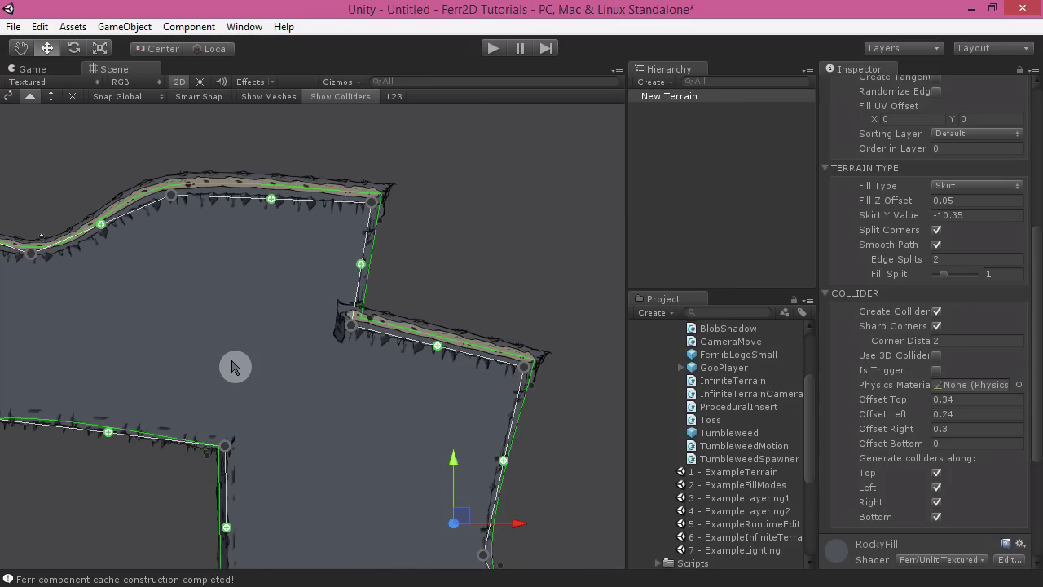
left_click(936, 356)
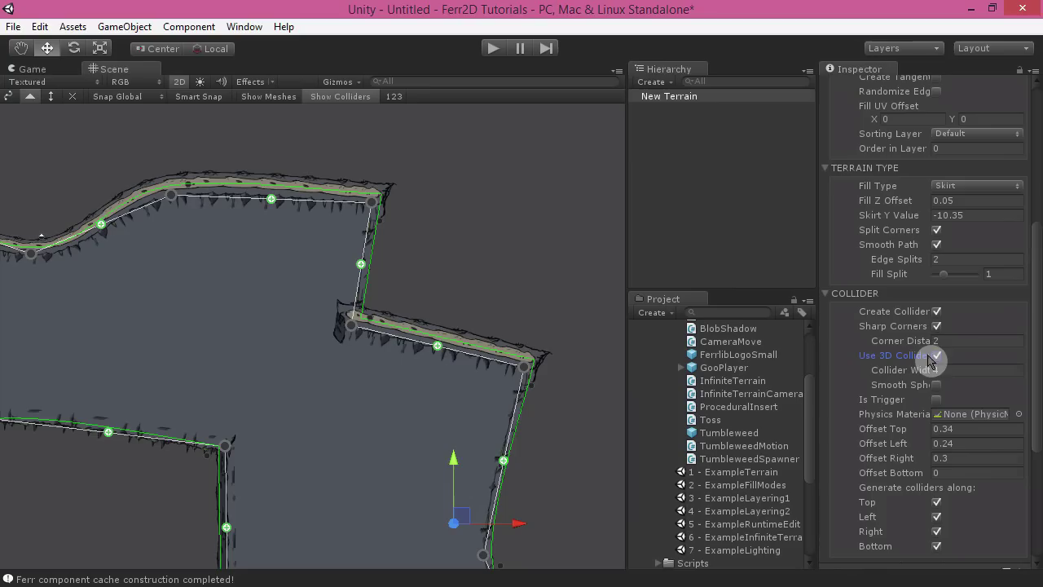
left_click(936, 355)
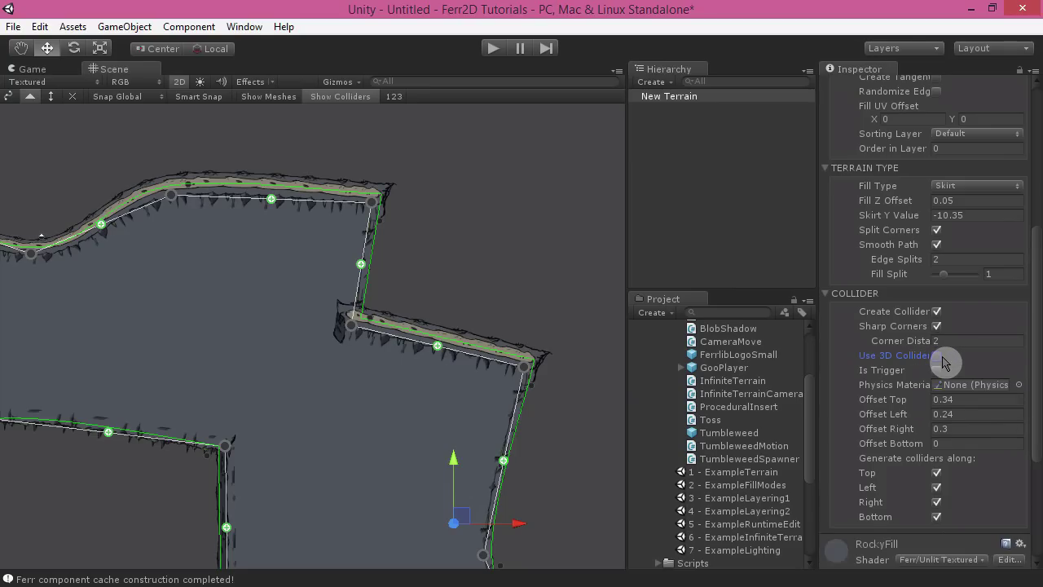
left_click(936, 356)
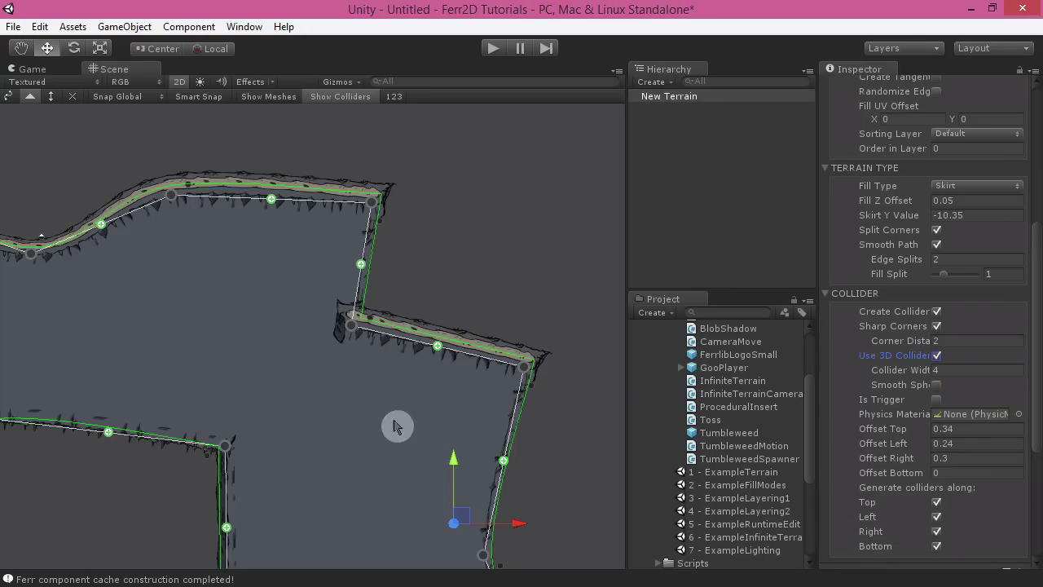
Turn off collider generation along the Left and Right edges and look over the remaining colliders.
middle_click_drag(447, 294, 593, 259)
middle_click_drag(273, 274, 406, 257)
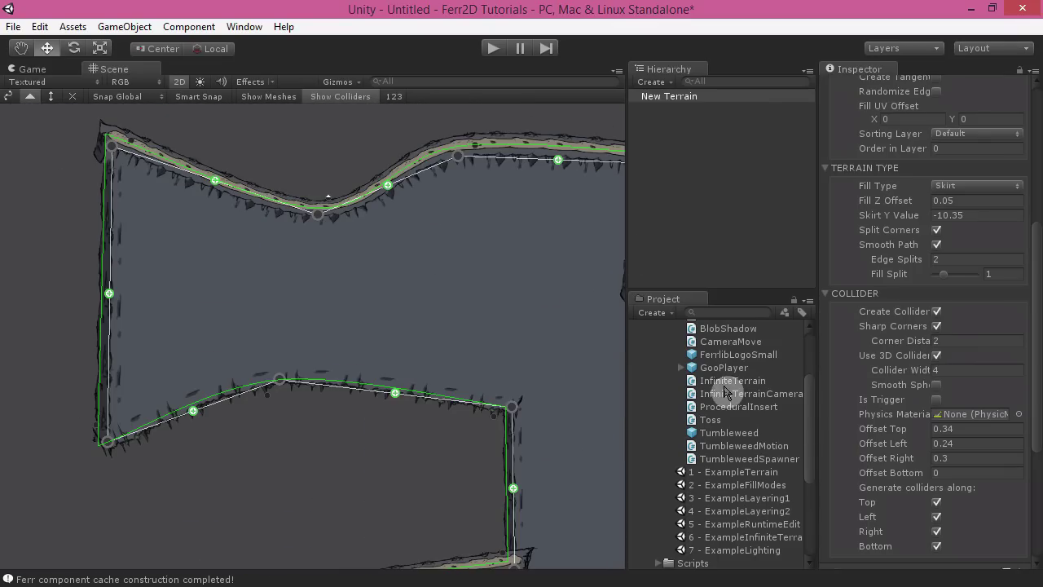
middle_click_drag(505, 321, 280, 166)
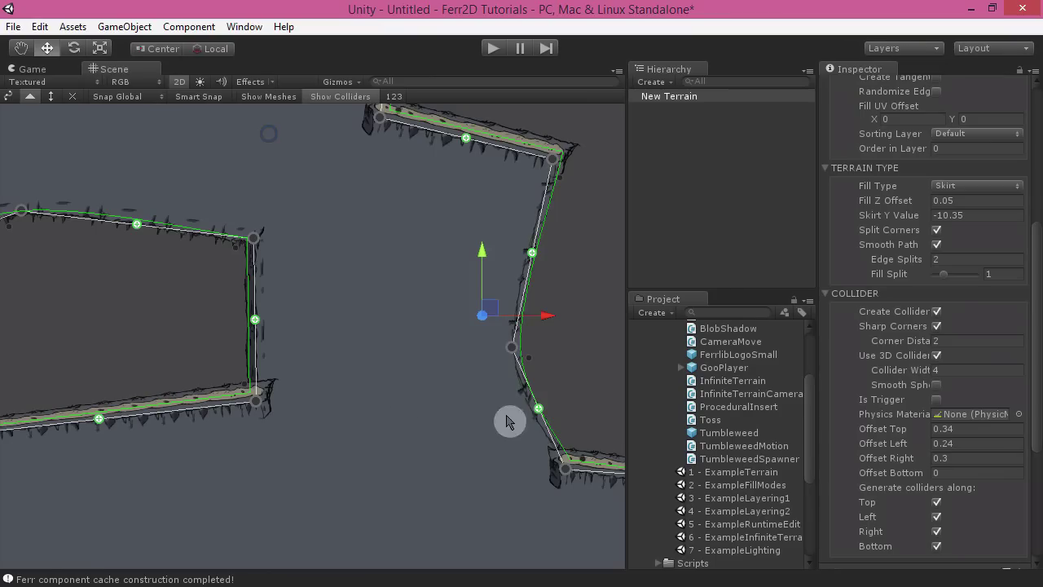
left_click(937, 519)
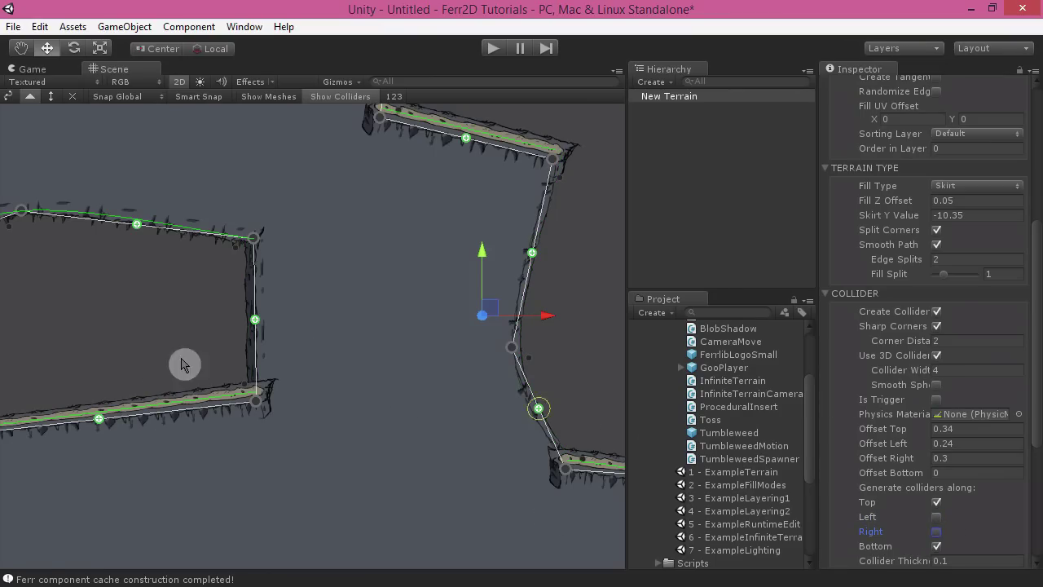
middle_click_drag(147, 291, 209, 437)
left_click(282, 398)
key("ctrl+z")
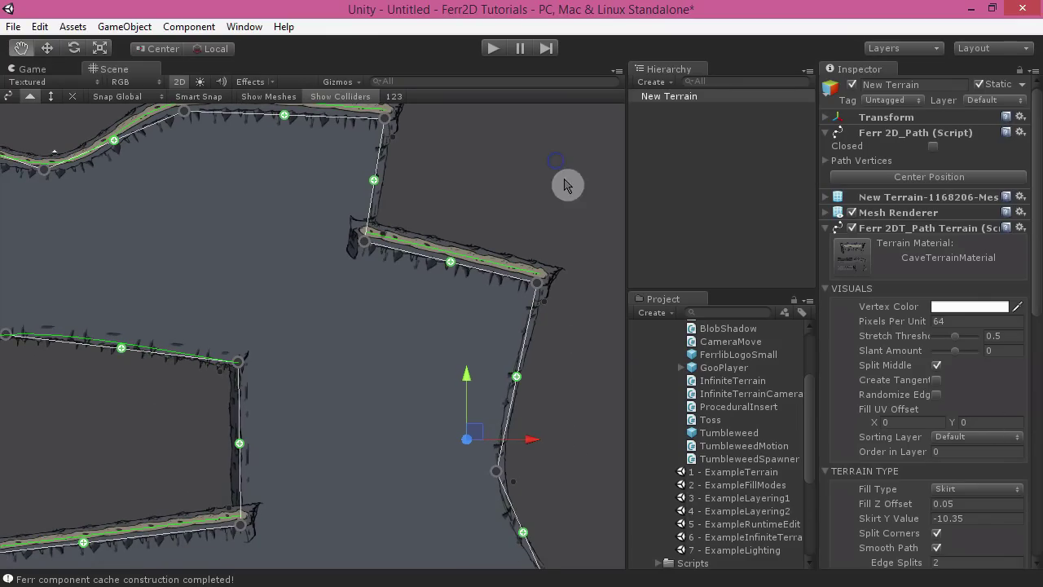
Turn collider generation along the Left and Right edges back on.
middle_click_drag(559, 166, 572, 216)
middle_click_drag(536, 284, 587, 133)
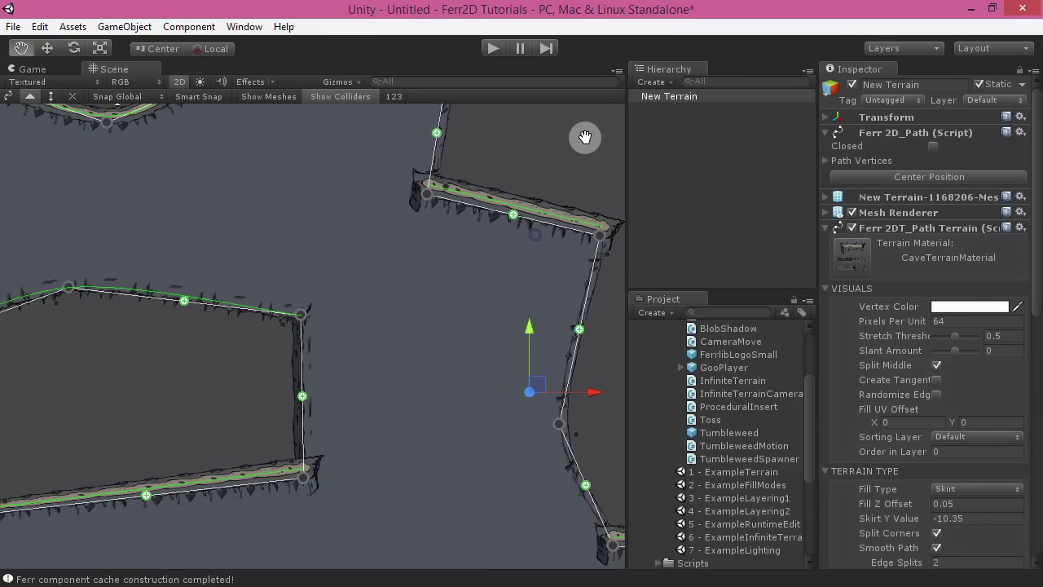
scroll(587, 139, "down", 2)
scroll(941, 541, "down", 5)
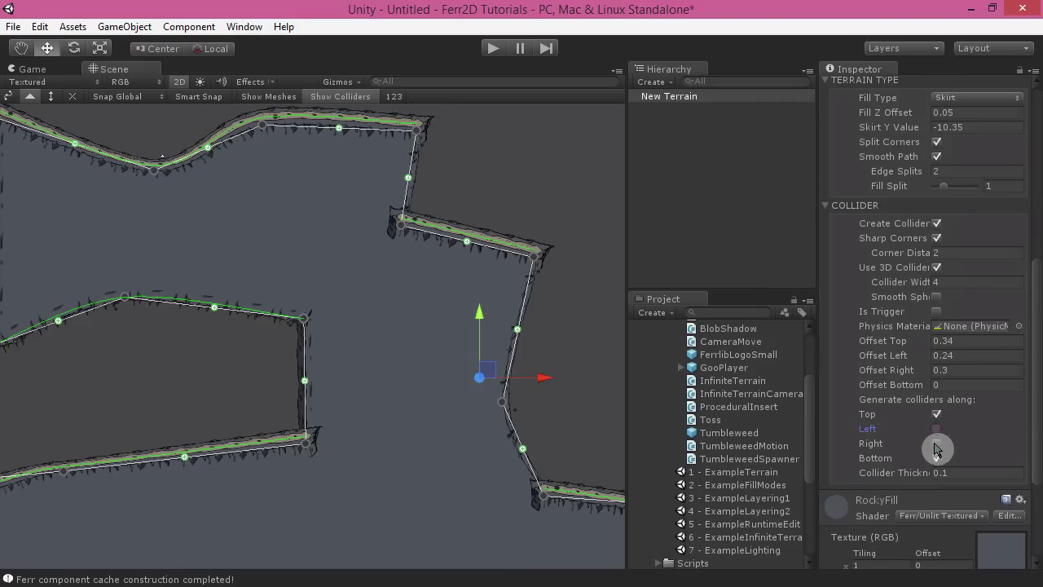
left_click(936, 444)
Switch the scene out of 2D mode and orbit to examine the terrain and its collider from an angle.
middle_click_drag(532, 187, 648, 280)
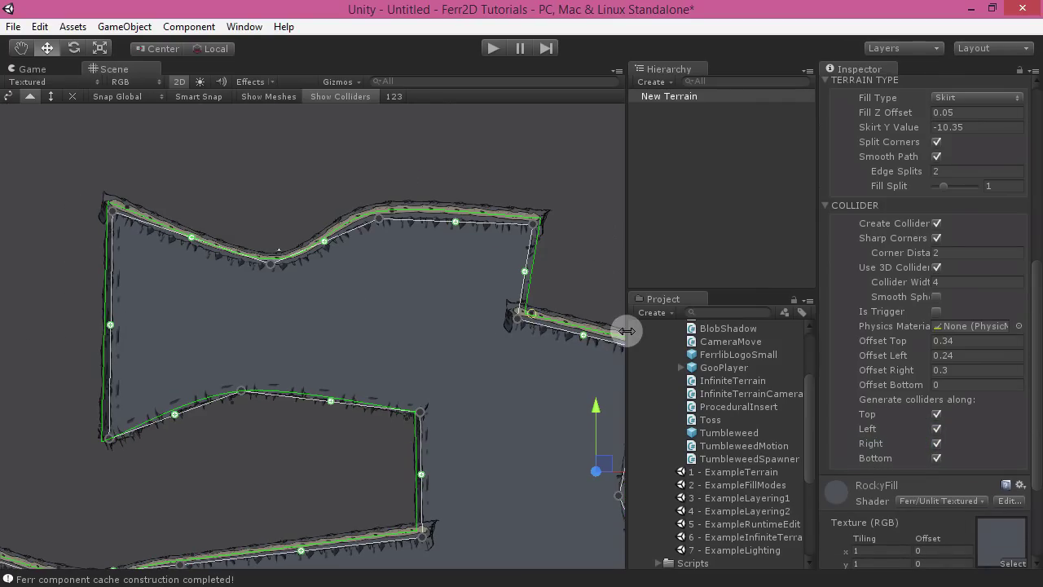
middle_click_drag(423, 218, 318, 144)
left_click(179, 83)
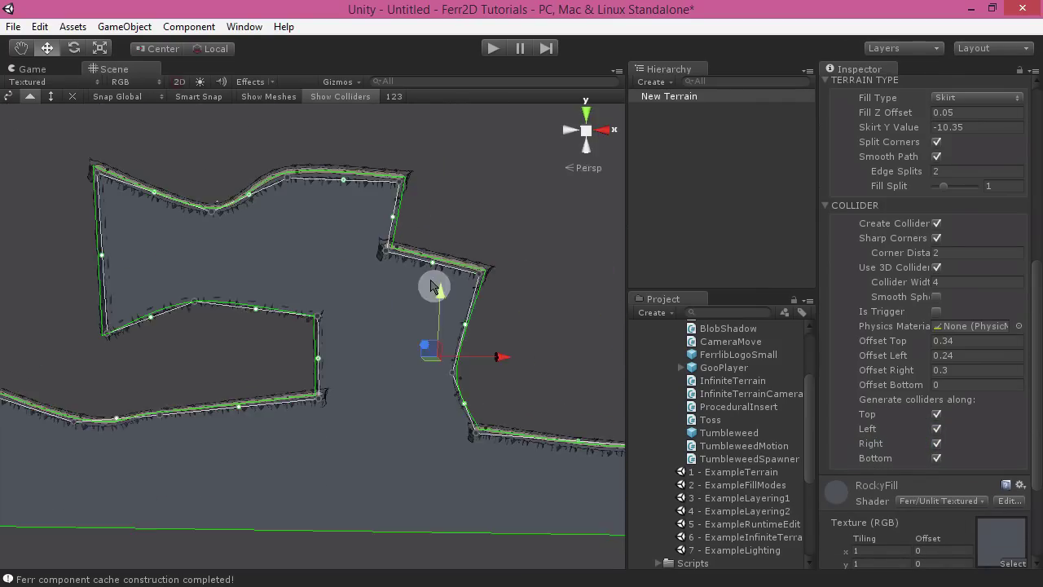
left_click_drag(434, 287, 256, 370, "alt")
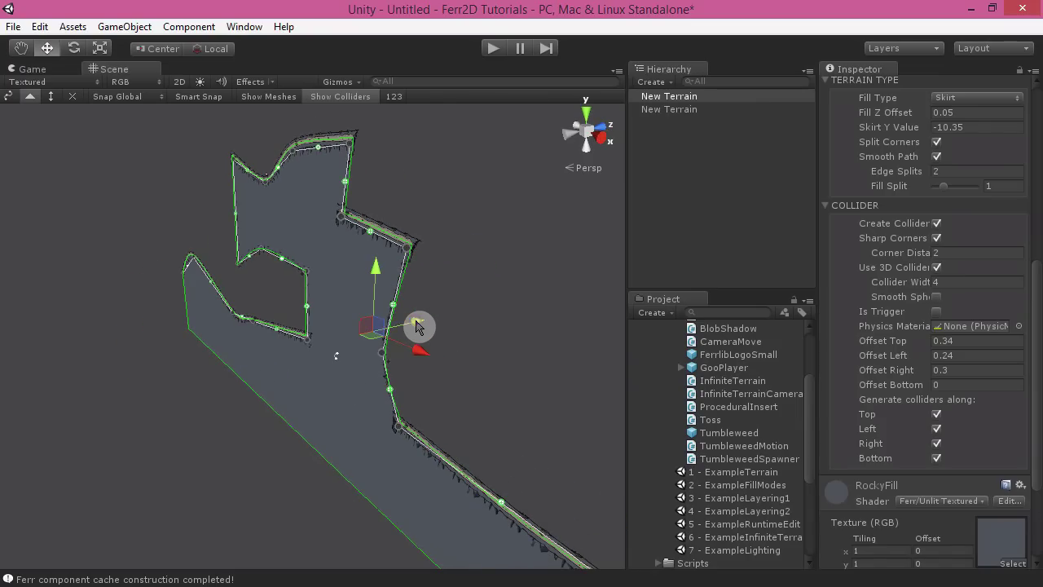
Move the selected terrain back along the Z axis so it sits behind the other terrain.
left_click_drag(415, 325, 507, 312)
left_click_drag(424, 358, 444, 277, "alt")
left_click(338, 271)
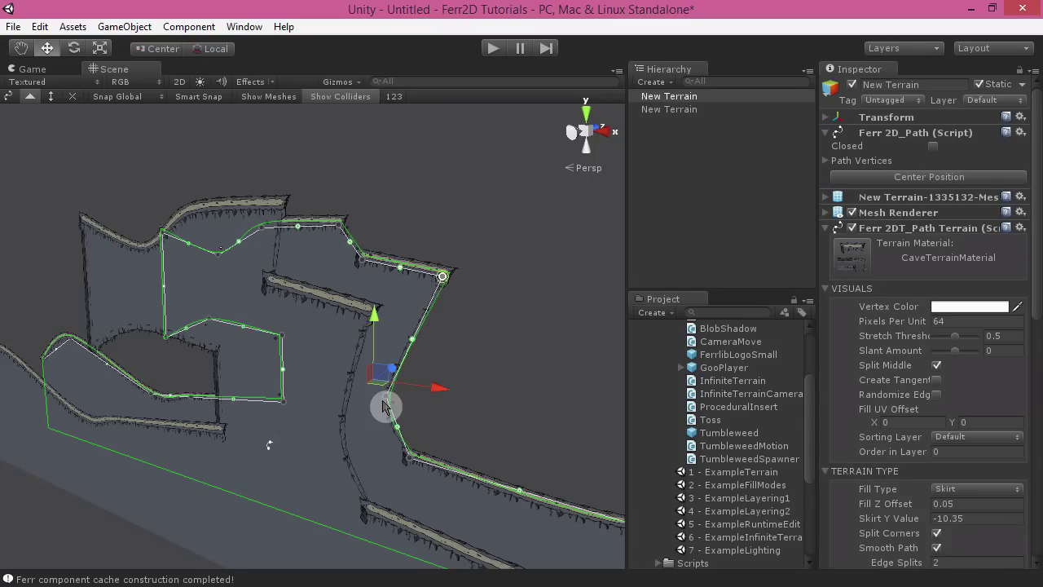
Reshape the background terrain by moving path points at the foot of its right wall and along its upper ledge.
left_click_drag(383, 403, 465, 463)
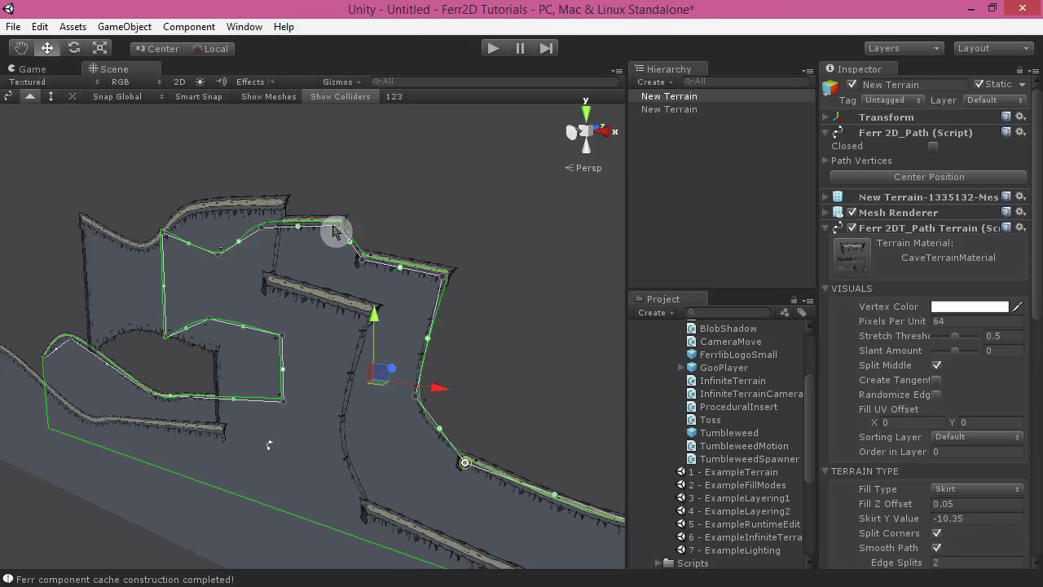
left_click_drag(343, 226, 360, 172)
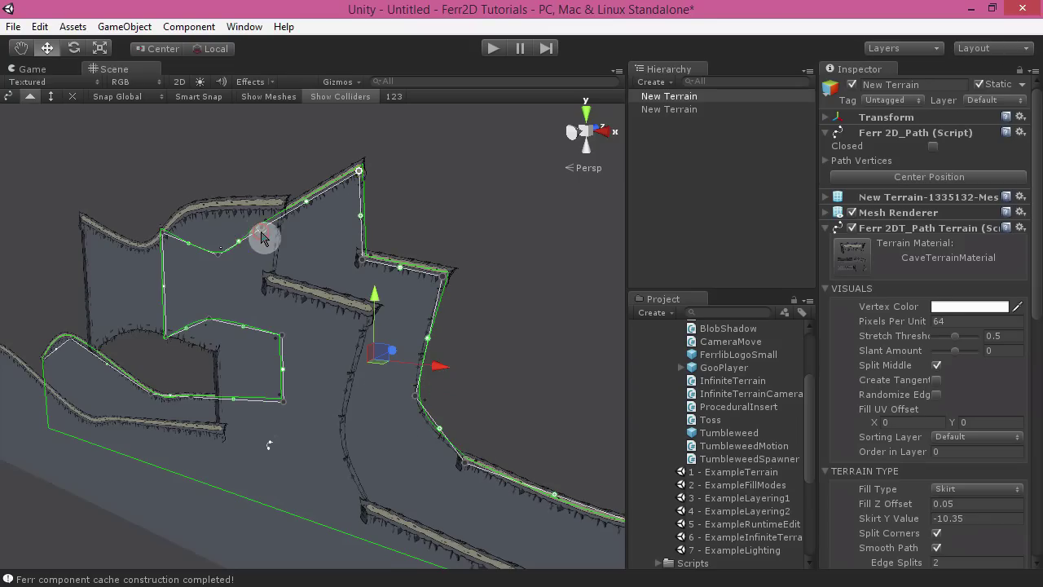
left_click_drag(262, 237, 214, 198)
Reshape the background terrain's left end by moving its top corner, adjacent dip, overhang tip and underside path points.
left_click_drag(175, 165, 162, 132, "alt")
right_click_drag(164, 142, 261, 169)
key("shift+a")
left_click_drag(364, 188, 341, 131)
left_click_drag(487, 211, 467, 140)
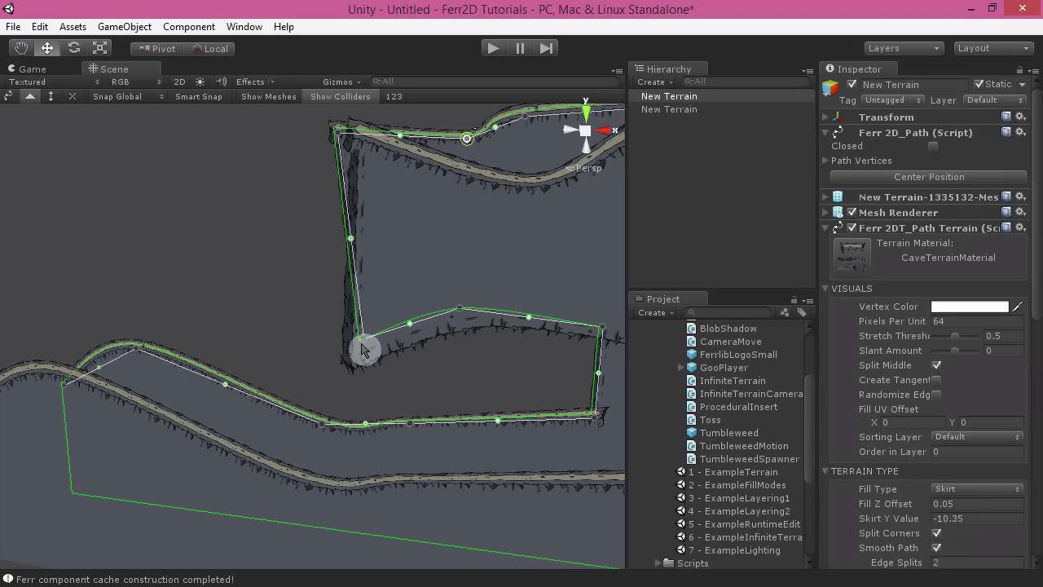
left_click_drag(361, 336, 303, 377)
left_click_drag(459, 308, 455, 337)
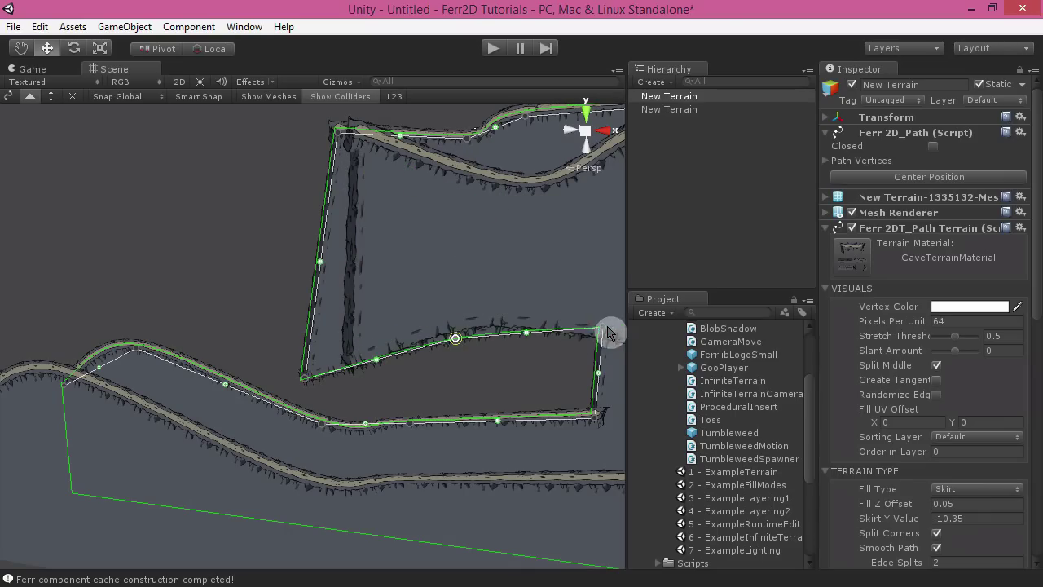
left_click_drag(601, 327, 486, 473)
Darken the background terrain by setting its Vertex Color to a gray with V 163.
right_click_drag(486, 473, 622, 420)
key("d")
left_click(351, 245)
left_click(213, 278)
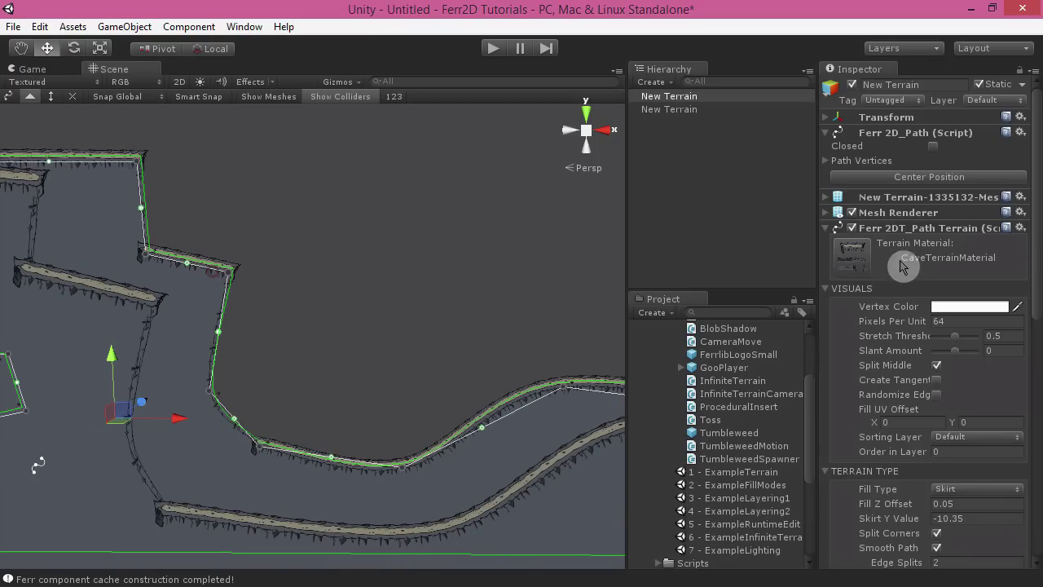
left_click_drag(516, 296, 414, 268, "alt")
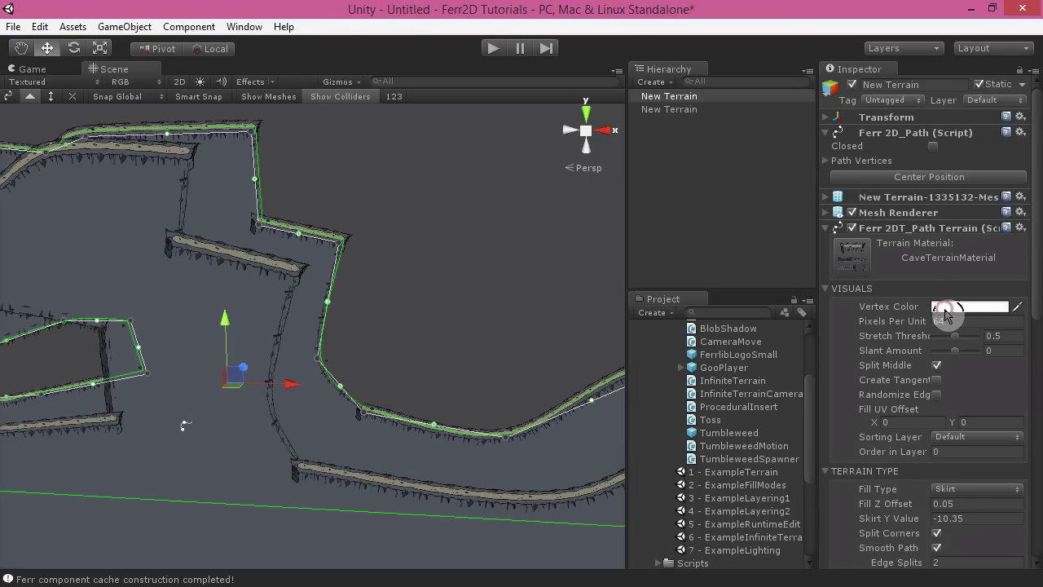
left_click(945, 310)
left_click_drag(719, 260, 685, 260)
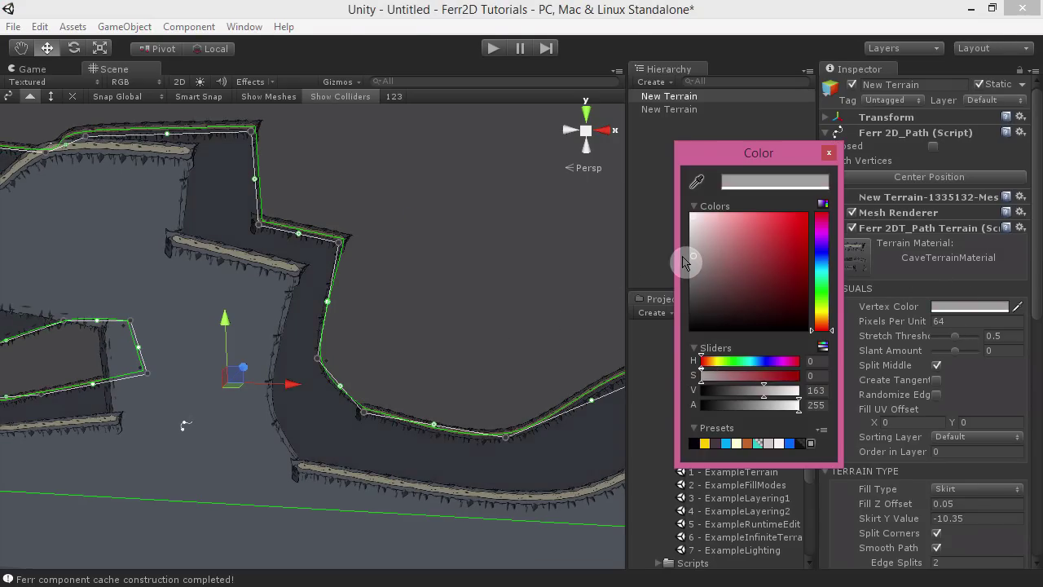
Tint the front terrain by setting its Vertex Color to a light orange of H 31, S 84, V 255.
left_click(424, 304)
right_click_drag(440, 312, 363, 345)
left_click(424, 312)
left_click_drag(363, 345, 203, 415, "alt")
left_click_drag(479, 349, 261, 277, "alt")
left_click(249, 263)
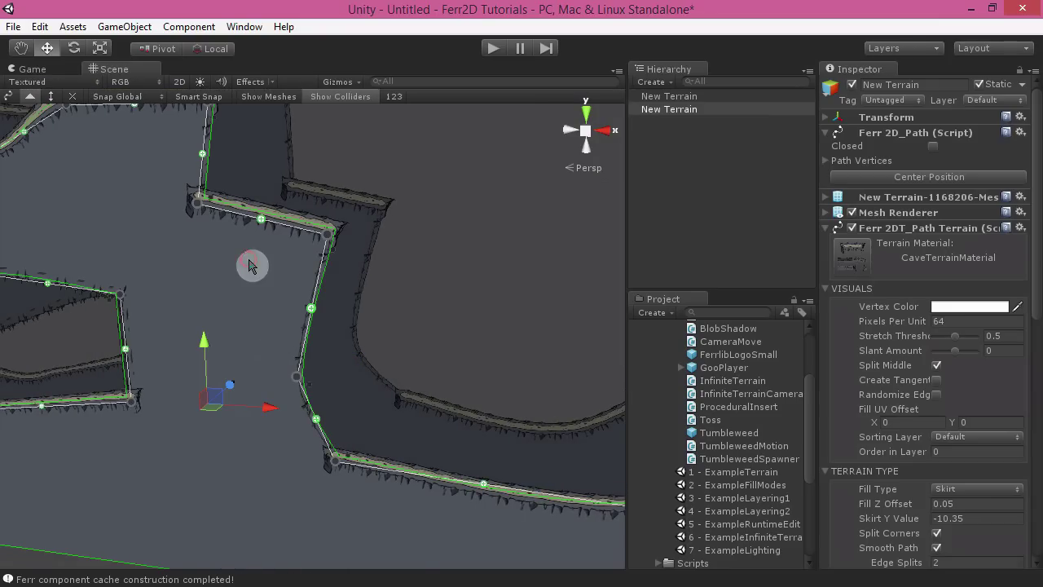
left_click(963, 317)
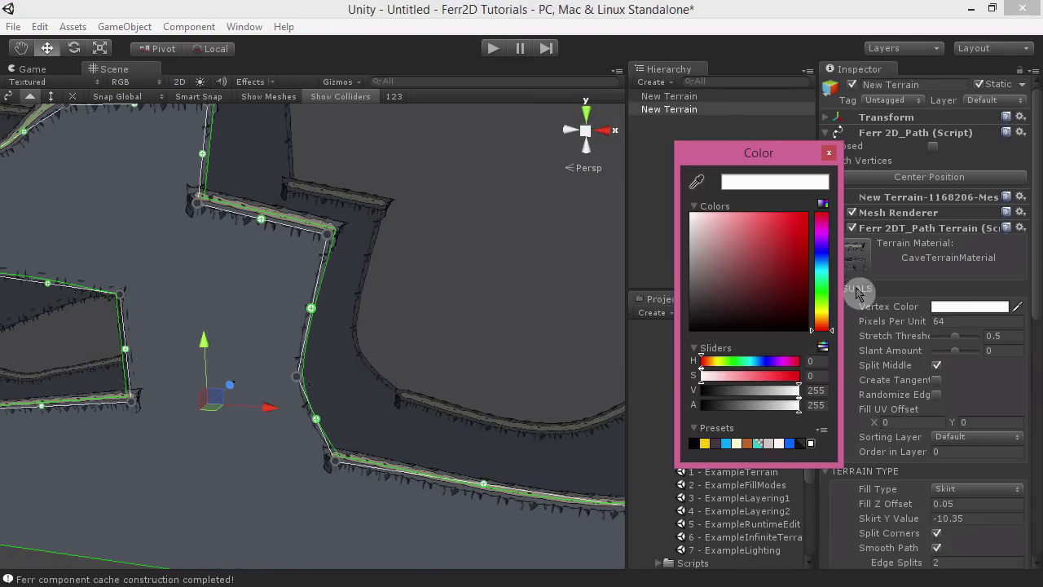
left_click_drag(829, 327, 827, 321)
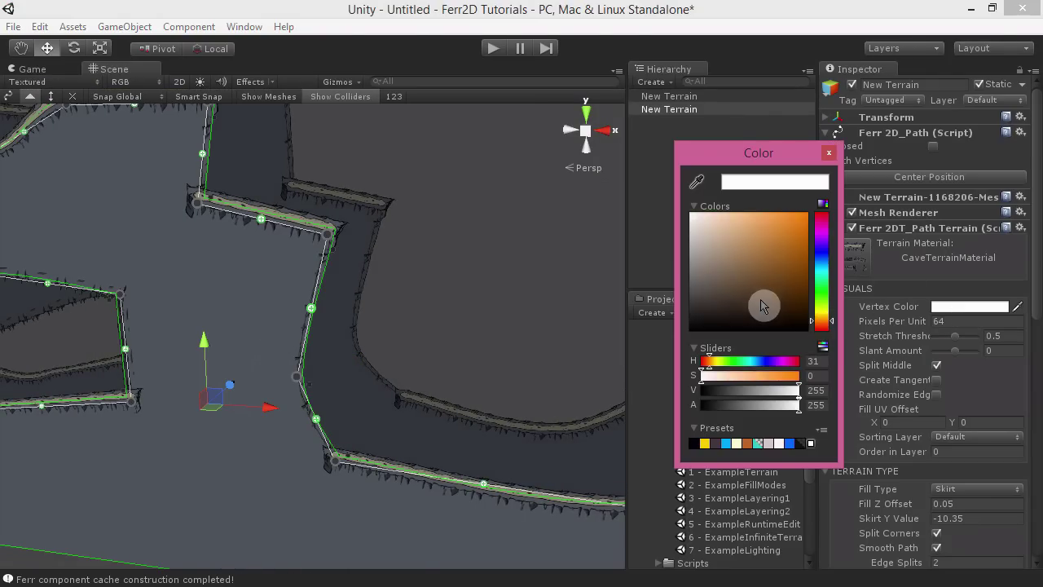
left_click_drag(761, 302, 731, 214)
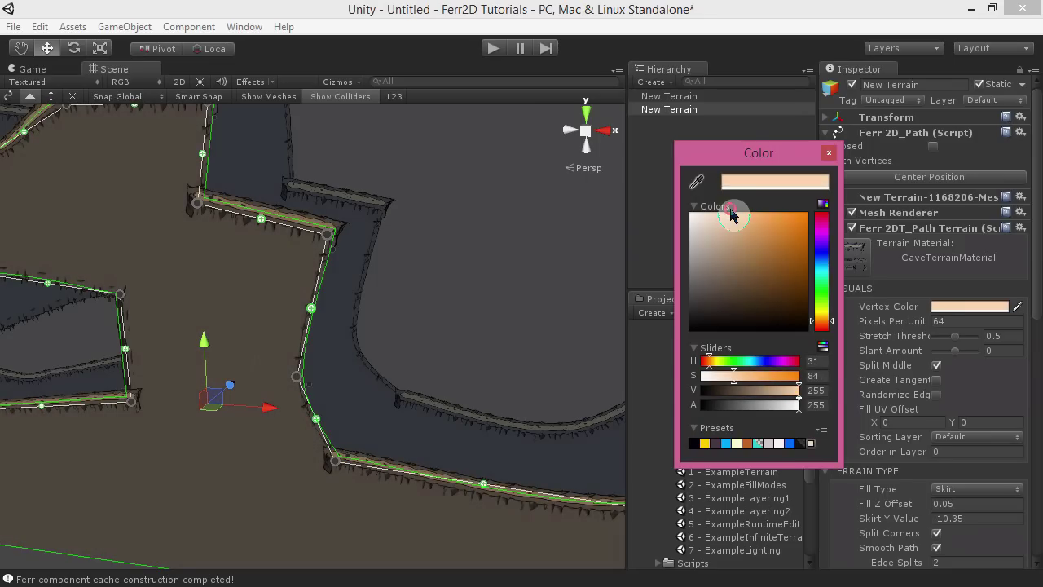
Change the background terrain's Vertex Color to a dark brown of H 38, S 105, V 146.
left_click(347, 388)
left_click(345, 427)
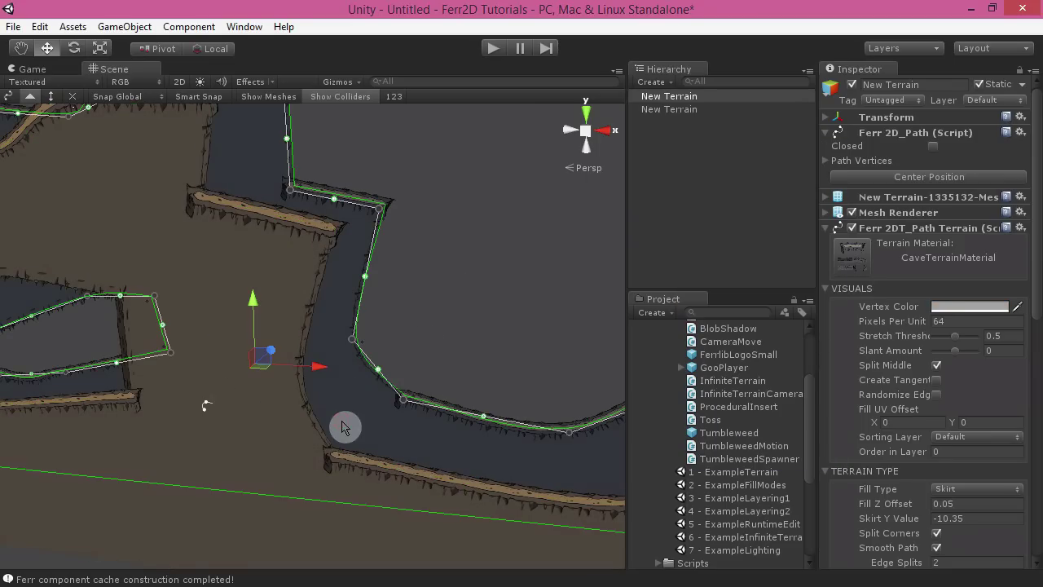
left_click(945, 310)
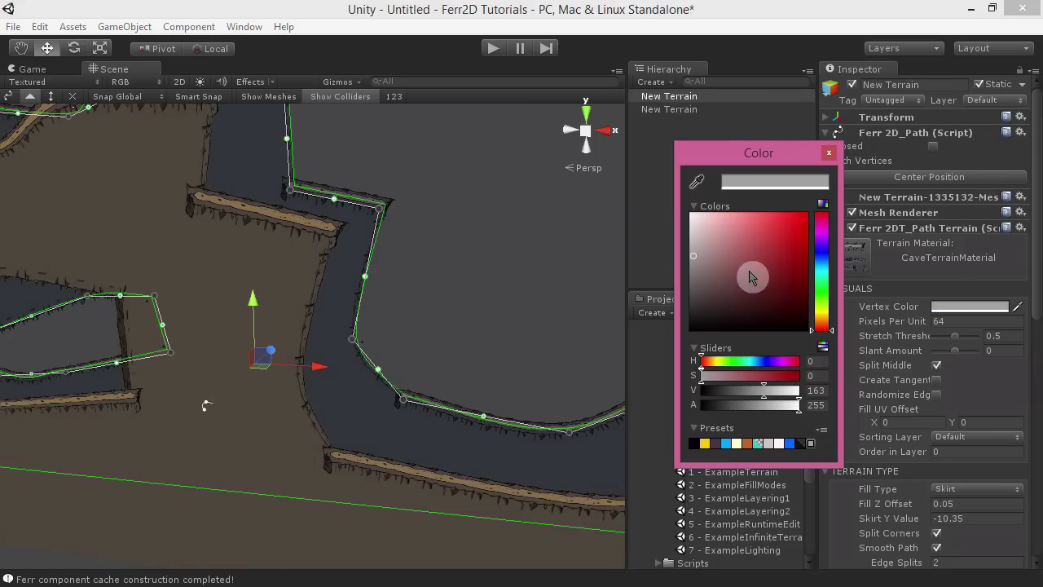
left_click(824, 318)
mouse_move(762, 277)
left_mouse_down()
mouse_move(740, 253)
mouse_move(744, 271)
left_mouse_up()
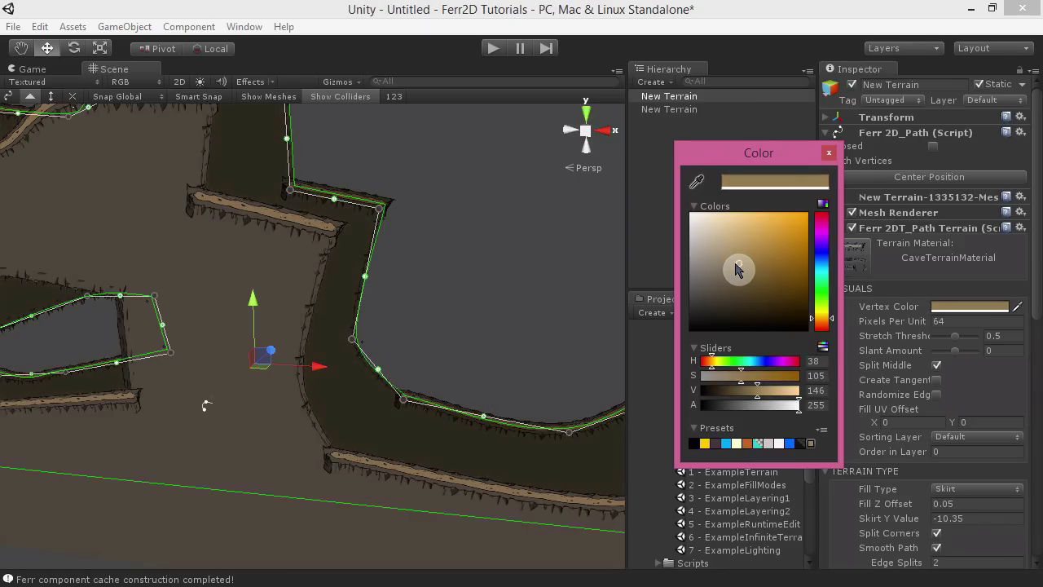
Set the front terrain's Pixels Per Unit to 32.
left_click_drag(459, 284, 407, 294, "alt")
left_click(361, 348)
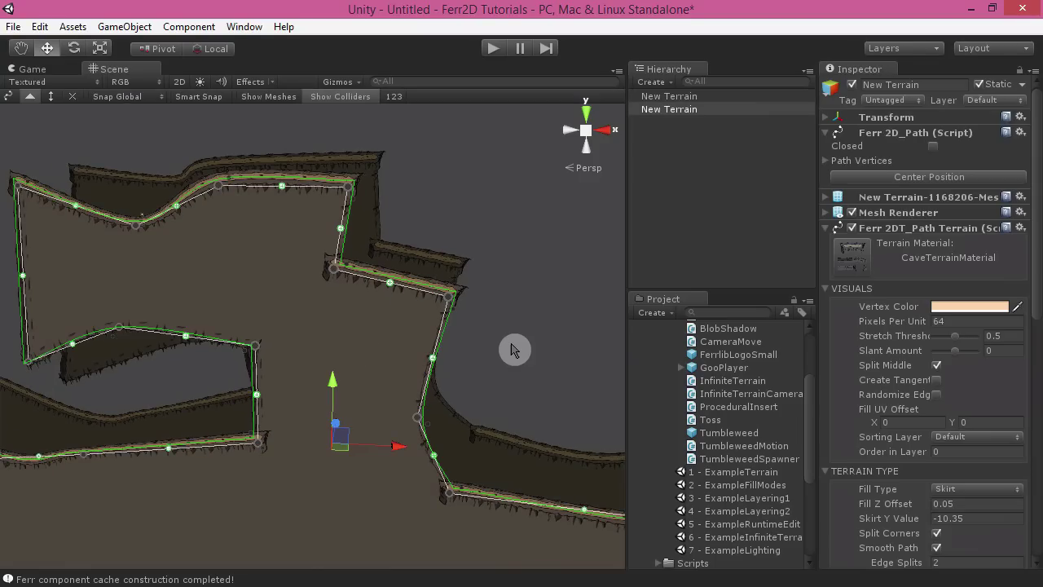
right_click_drag(533, 268, 542, 244)
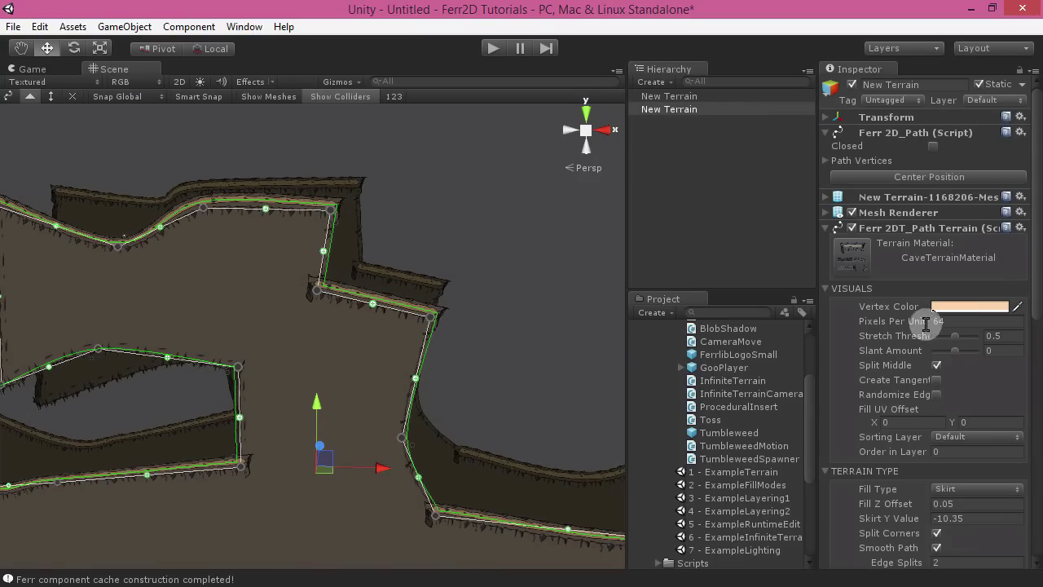
left_click_drag(474, 284, 481, 248, "alt")
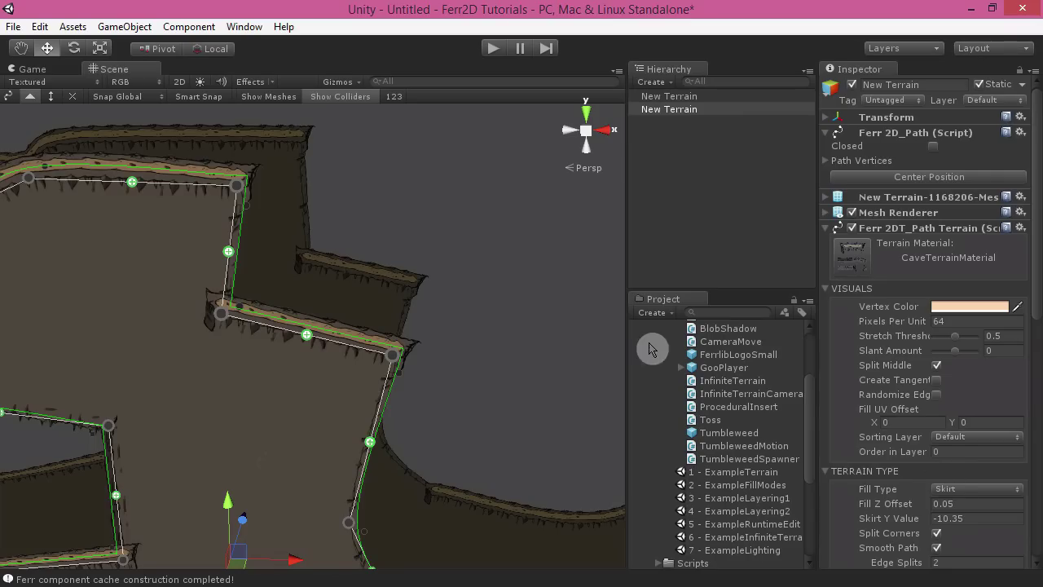
left_click_drag(453, 246, 369, 220, "alt")
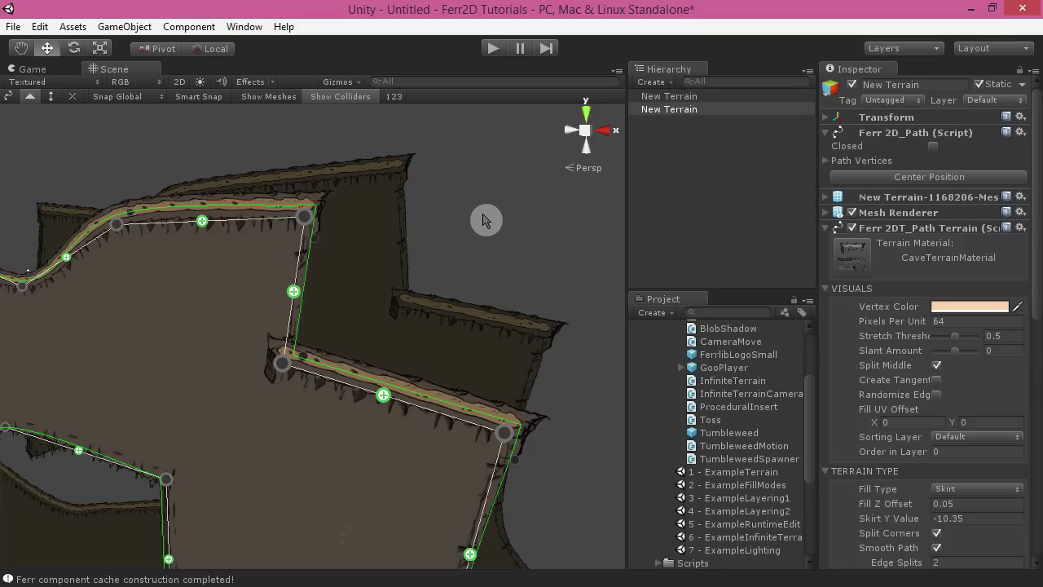
left_click_drag(485, 220, 527, 243, "alt")
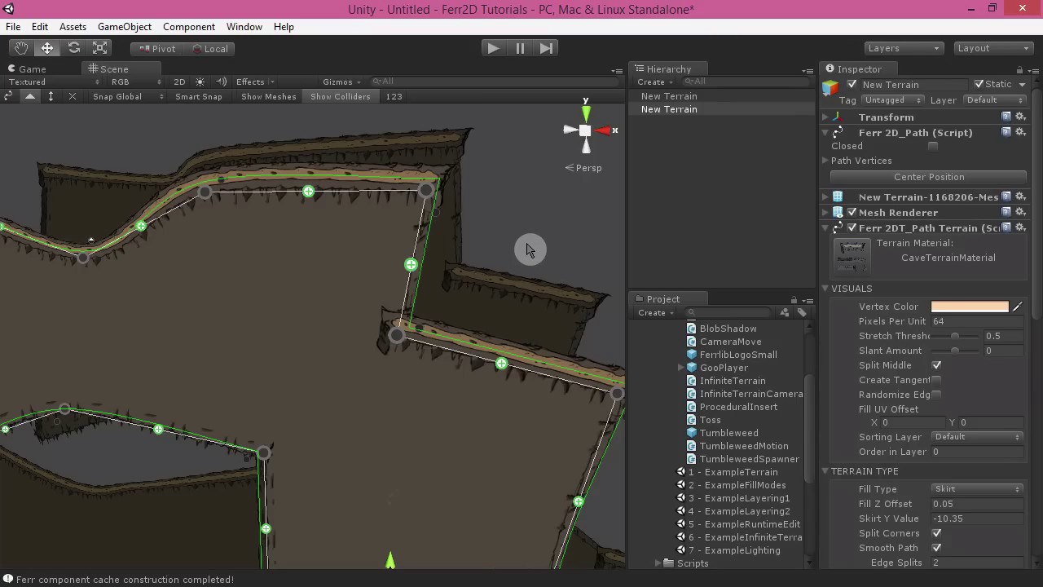
left_click(942, 321)
type("32")
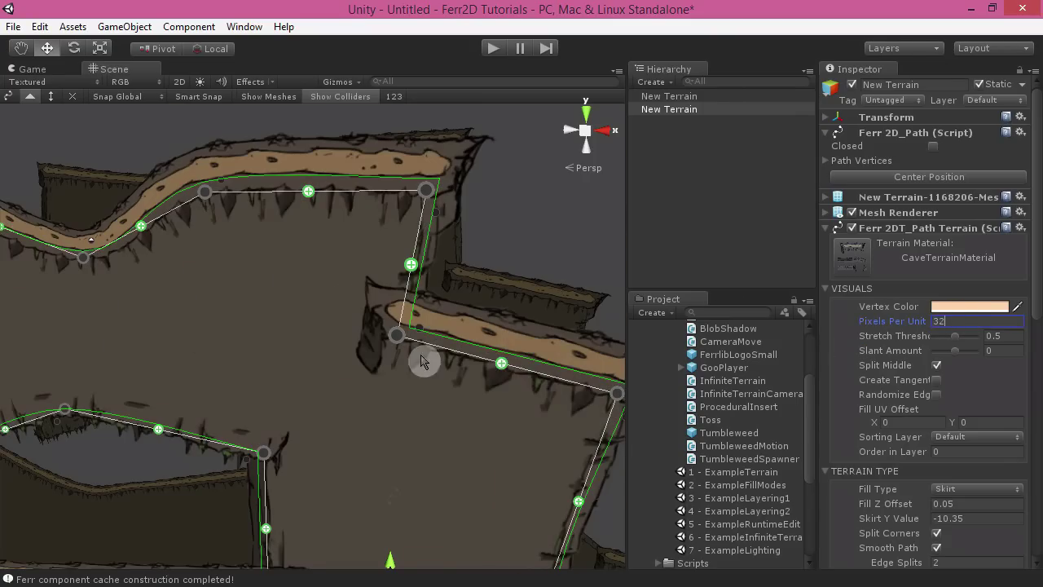
Deselect the terrain and return the scene to 2D mode to examine the enlarged edge graphics.
left_click(502, 219)
left_click_drag(516, 209, 520, 240, "alt")
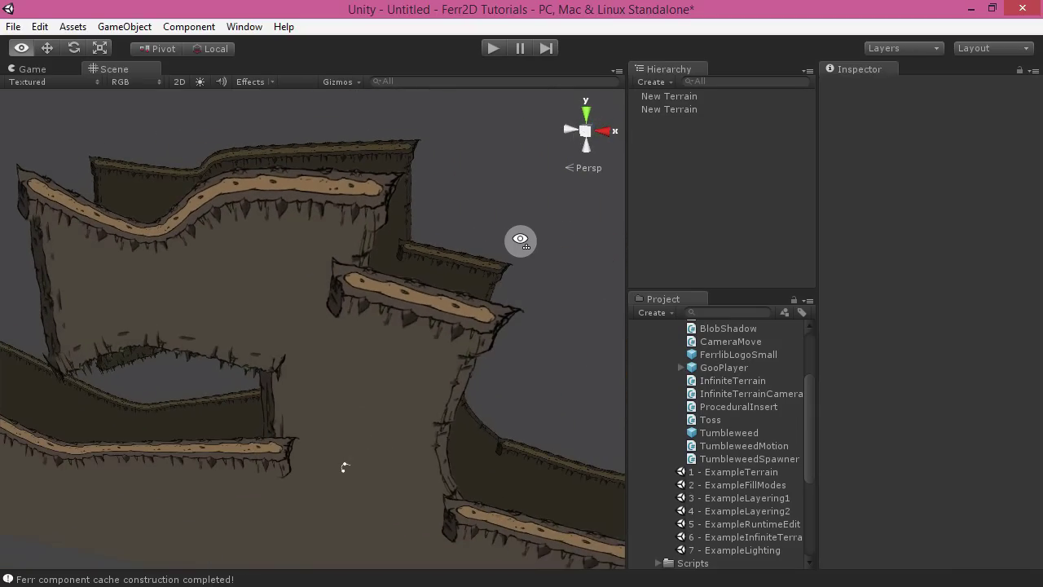
left_click(183, 82)
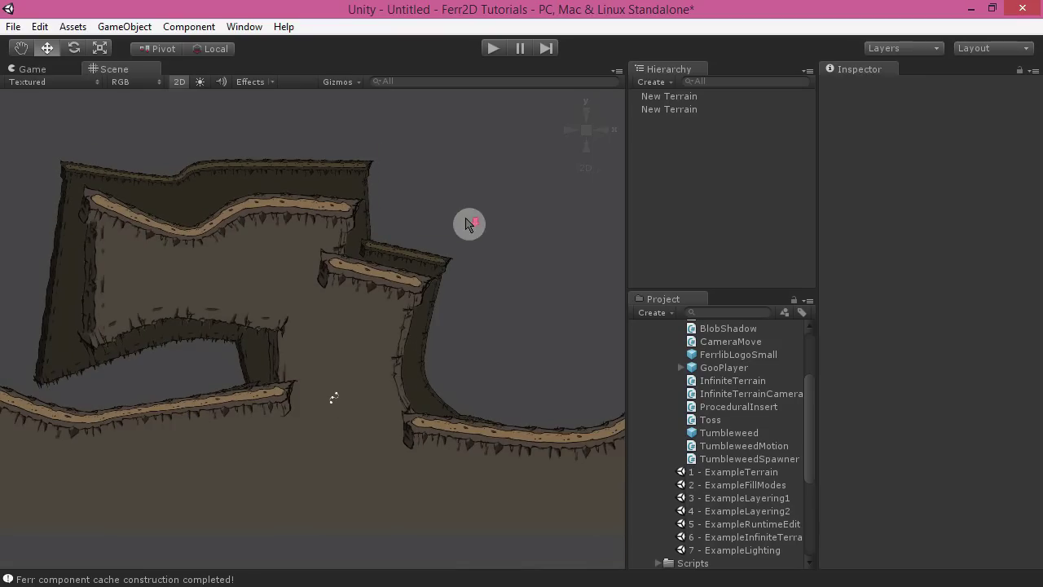
scroll(416, 243, "up", 3)
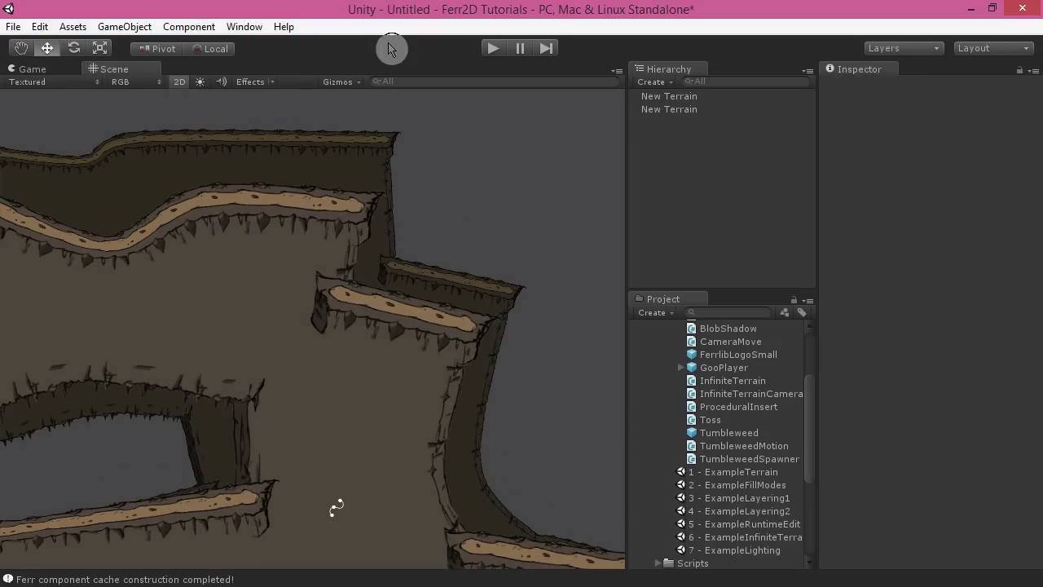
Set the front terrain's Pixels Per Unit back to 64.
left_click(253, 286)
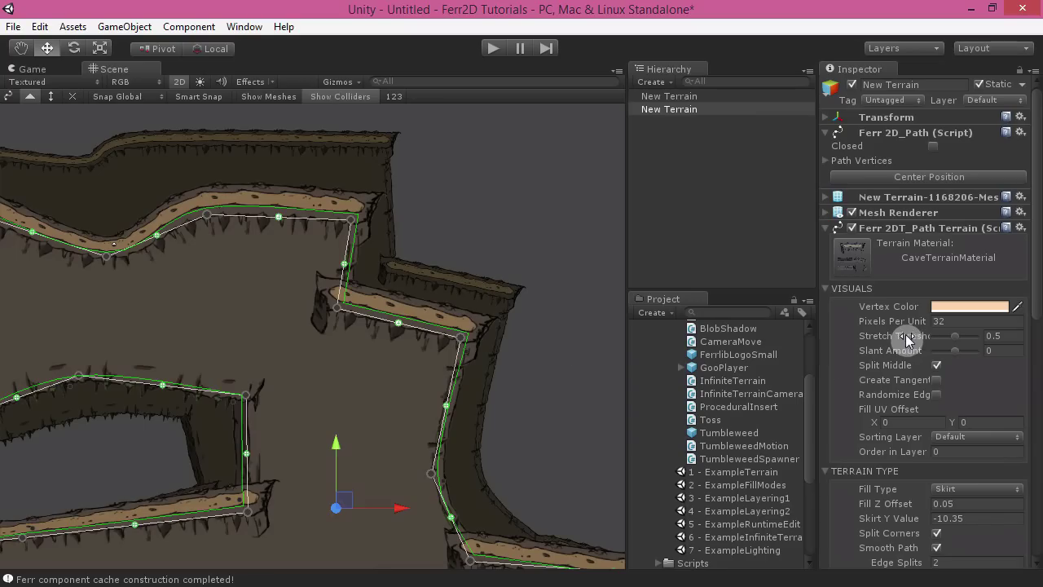
left_click(962, 323)
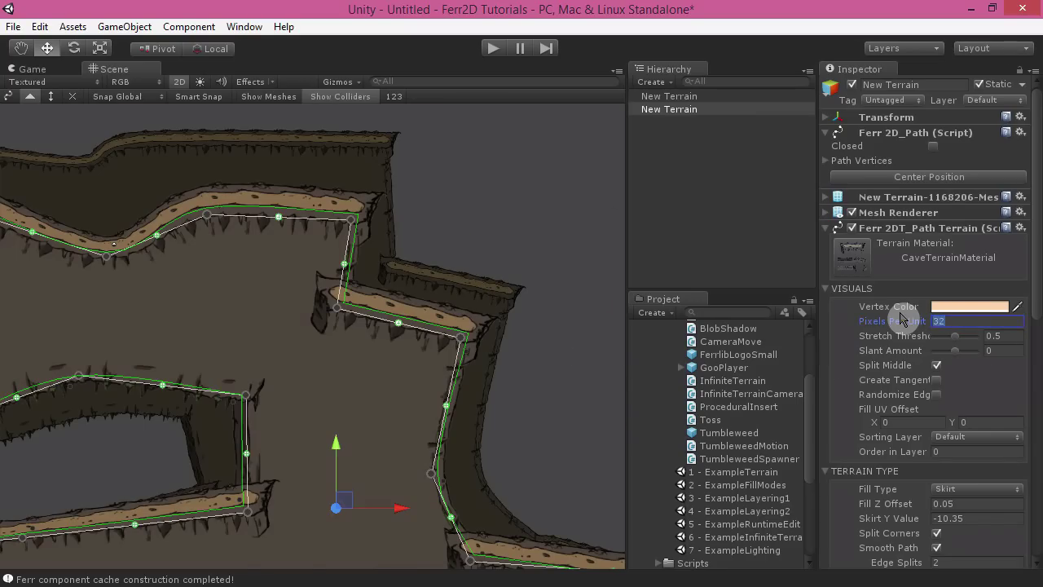
type("64")
left_click(536, 160)
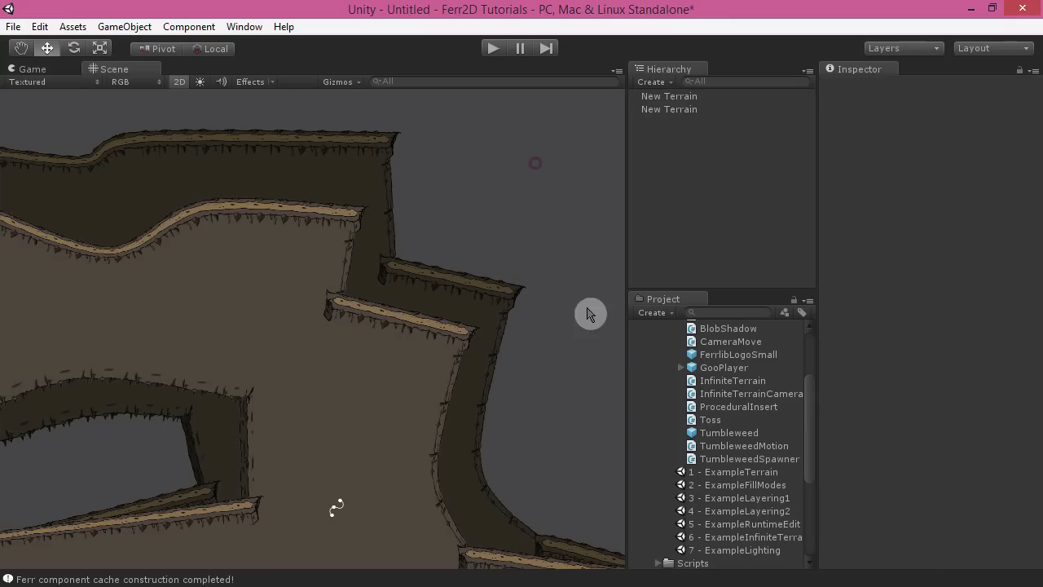
Select the front terrain and bring its upper-left section into view.
left_click(351, 393)
middle_click_drag(198, 294, 397, 326)
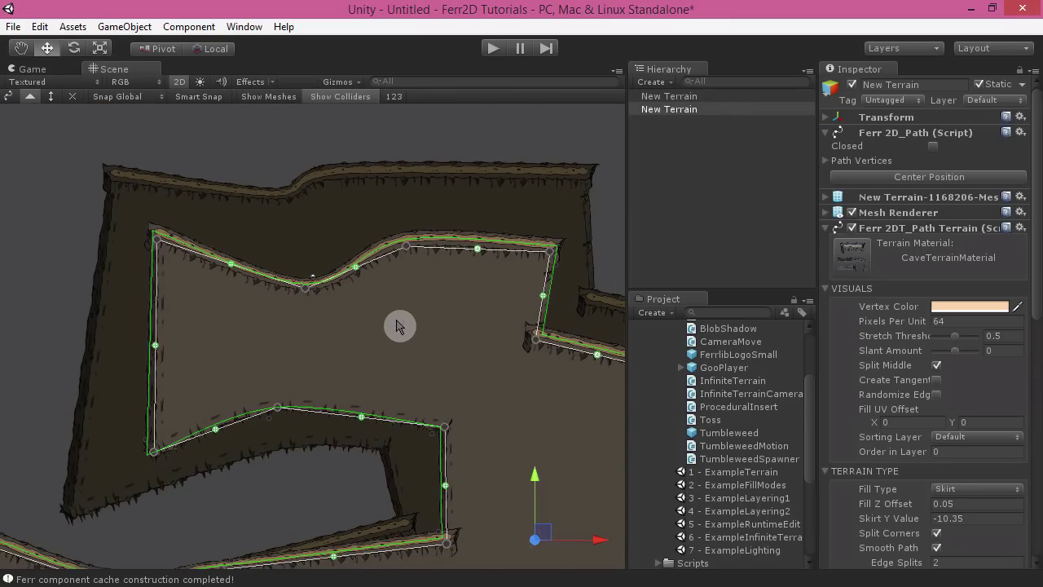
middle_click_drag(526, 423, 562, 379)
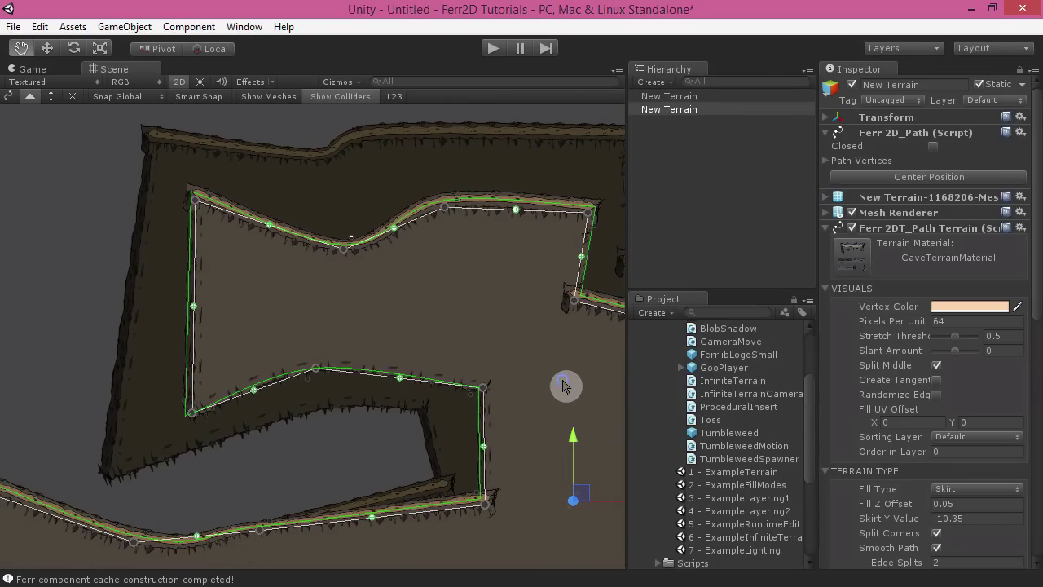